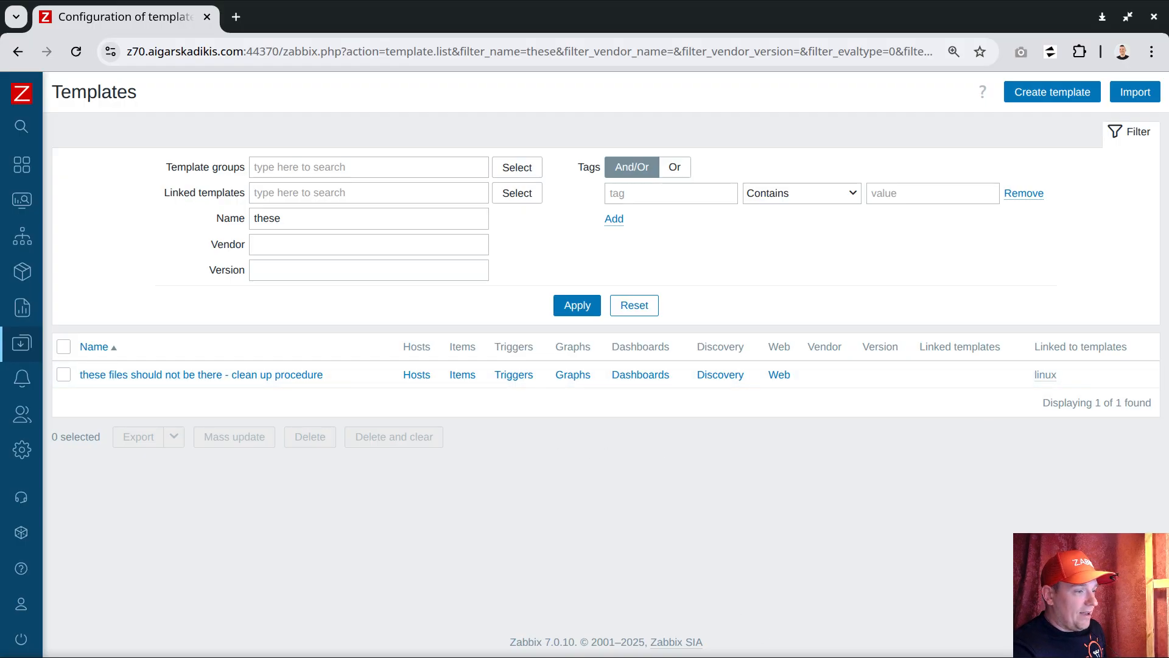
Switch to abc.sh in VS Code, review the three file suffixes and add the line git.zabbix.com below the paths.
key("alt+Tab")
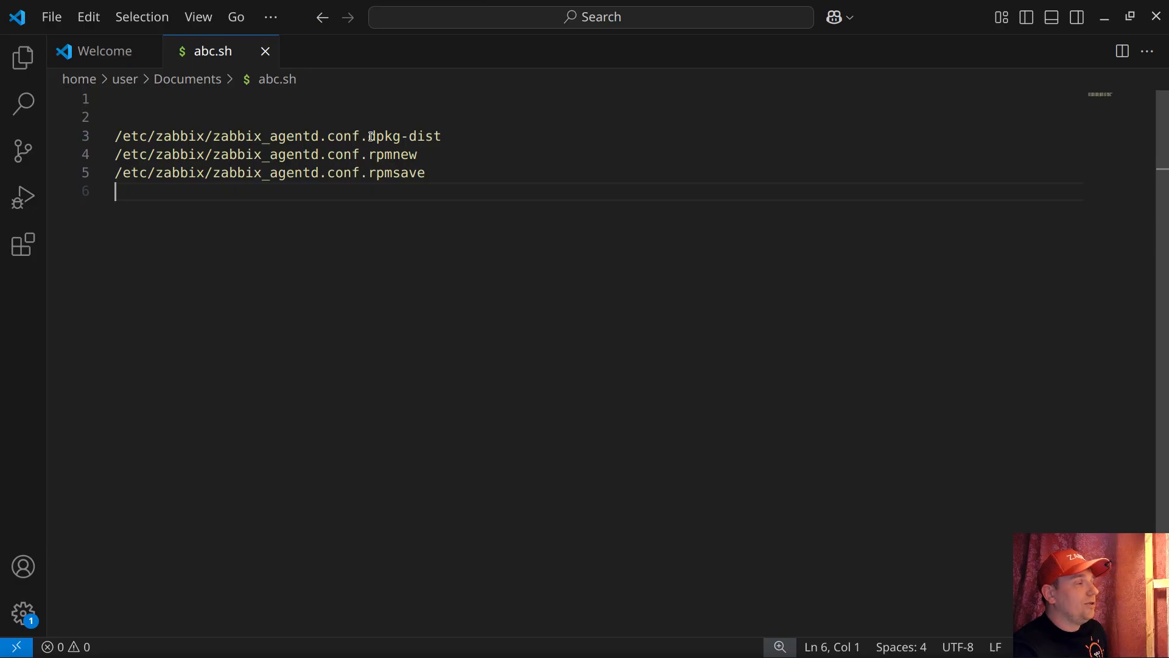
left_click_drag(362, 138, 444, 138)
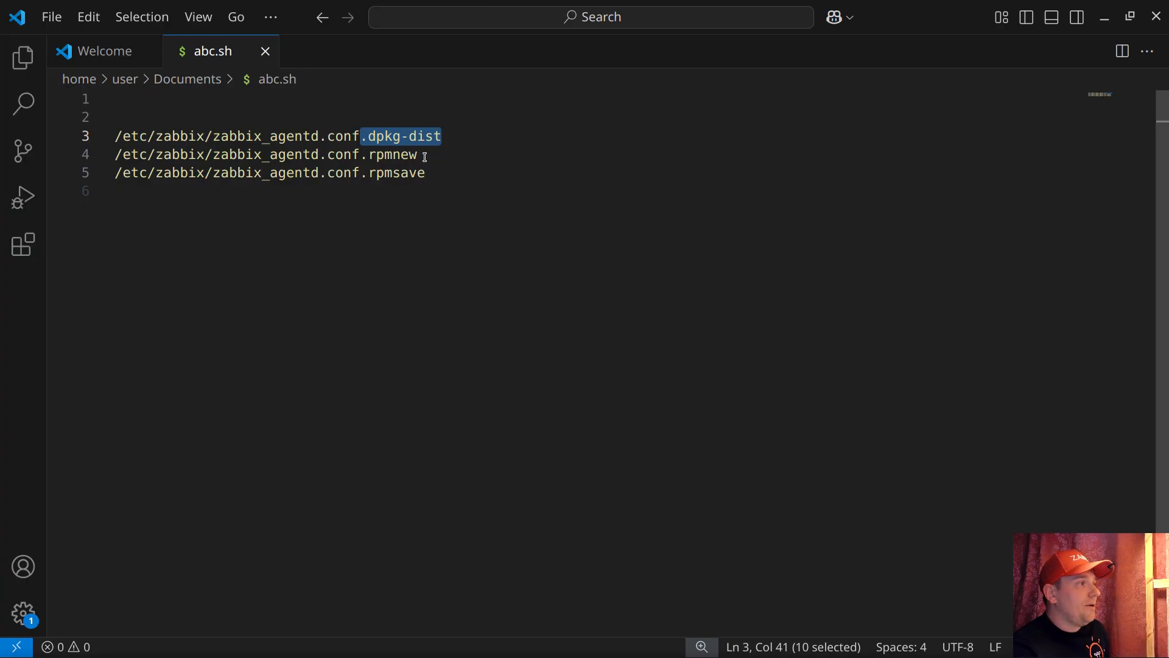
double_click(385, 156)
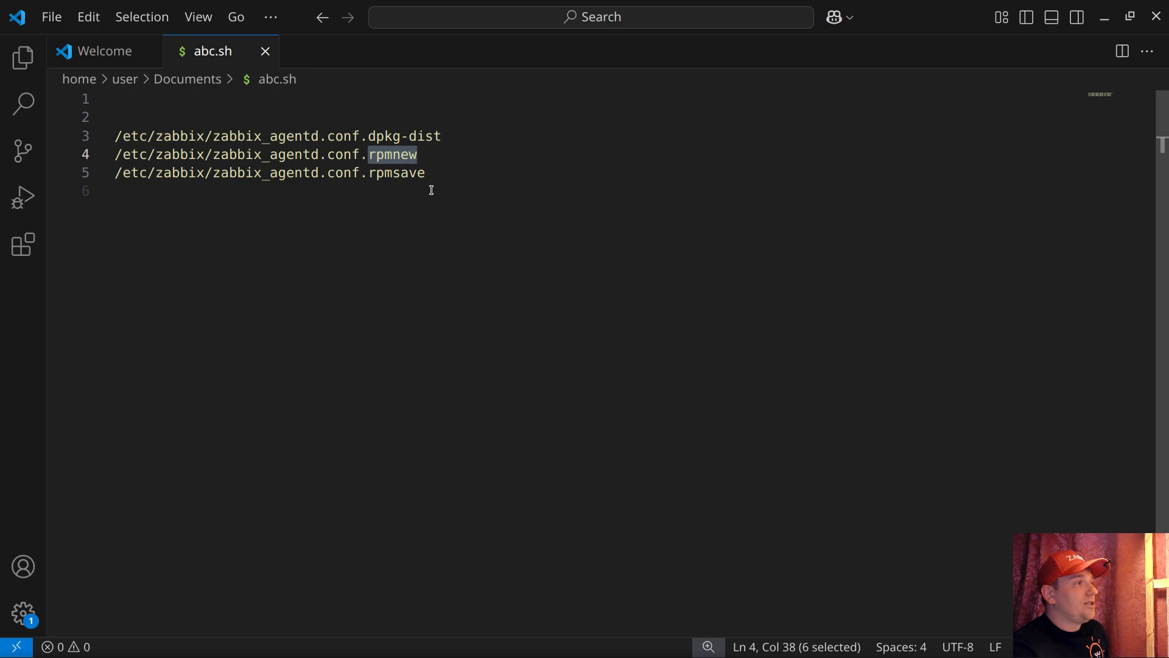
double_click(407, 175)
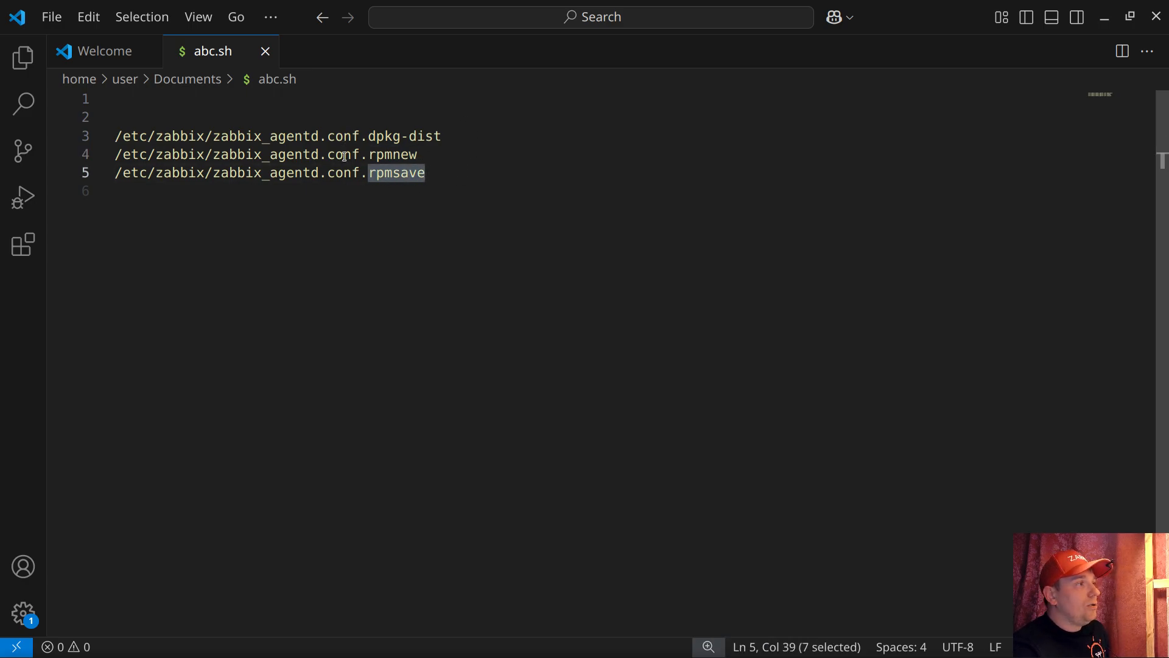
left_click(427, 176)
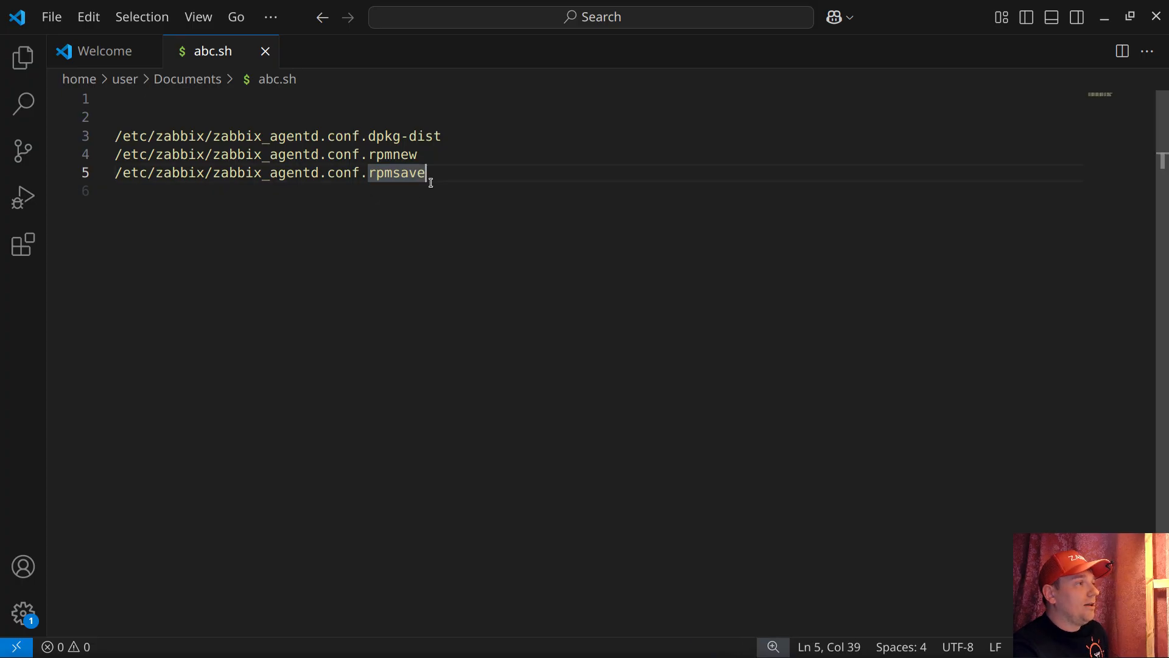
key("Return")
key("Return")
type("git")
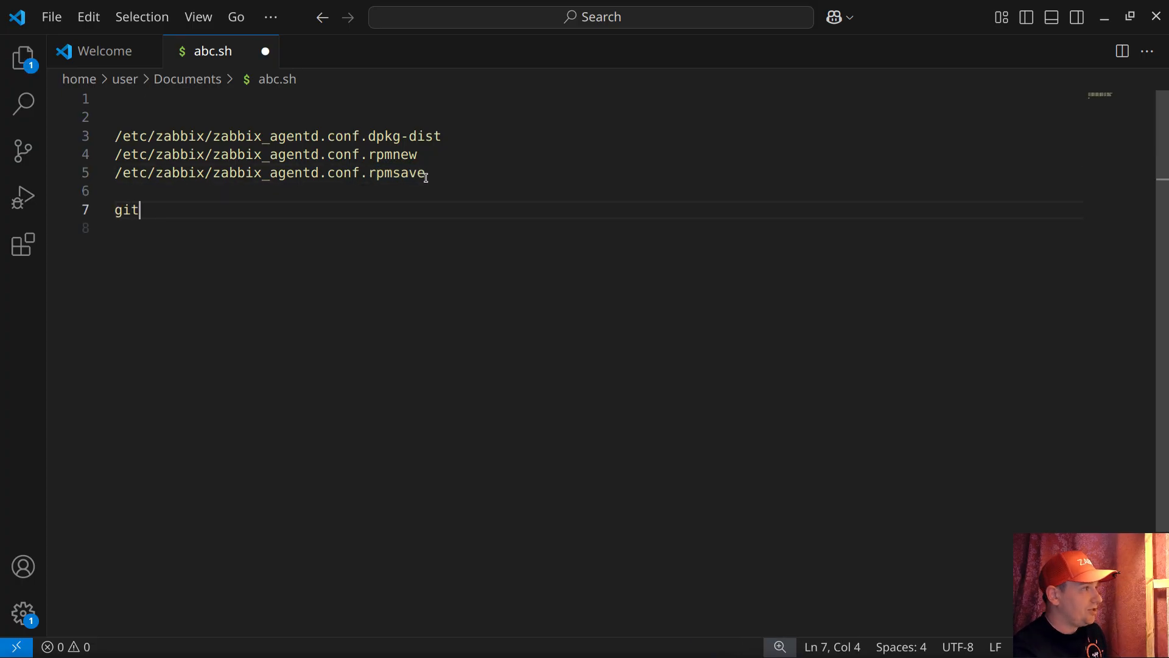
type(".zabbix.com")
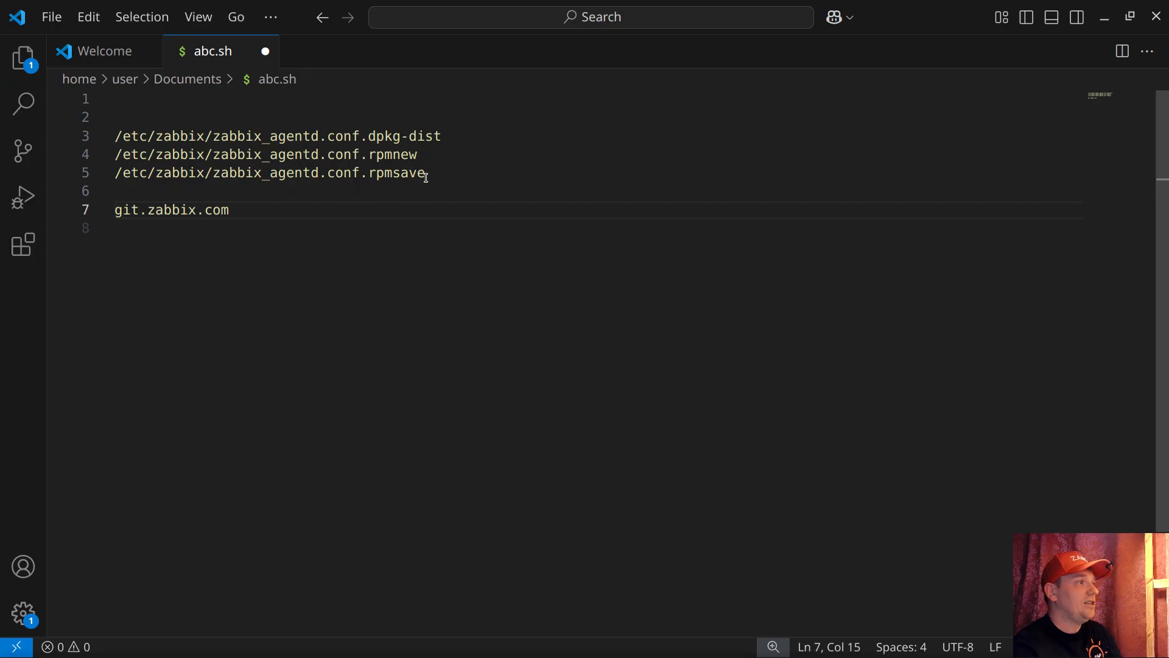
key("Return")
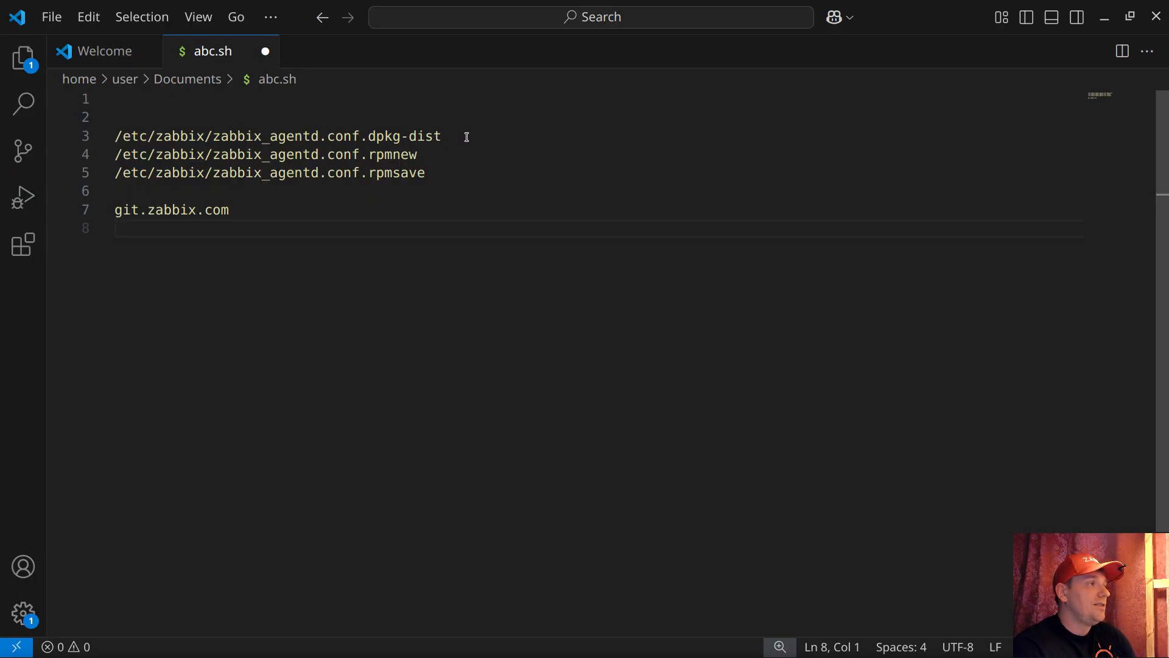
Copy the path /etc/zabbix/zabbix_agentd.conf.dpkg-dist from the file.
left_click_drag(451, 133, 113, 136)
right_click(151, 136)
left_click(204, 238)
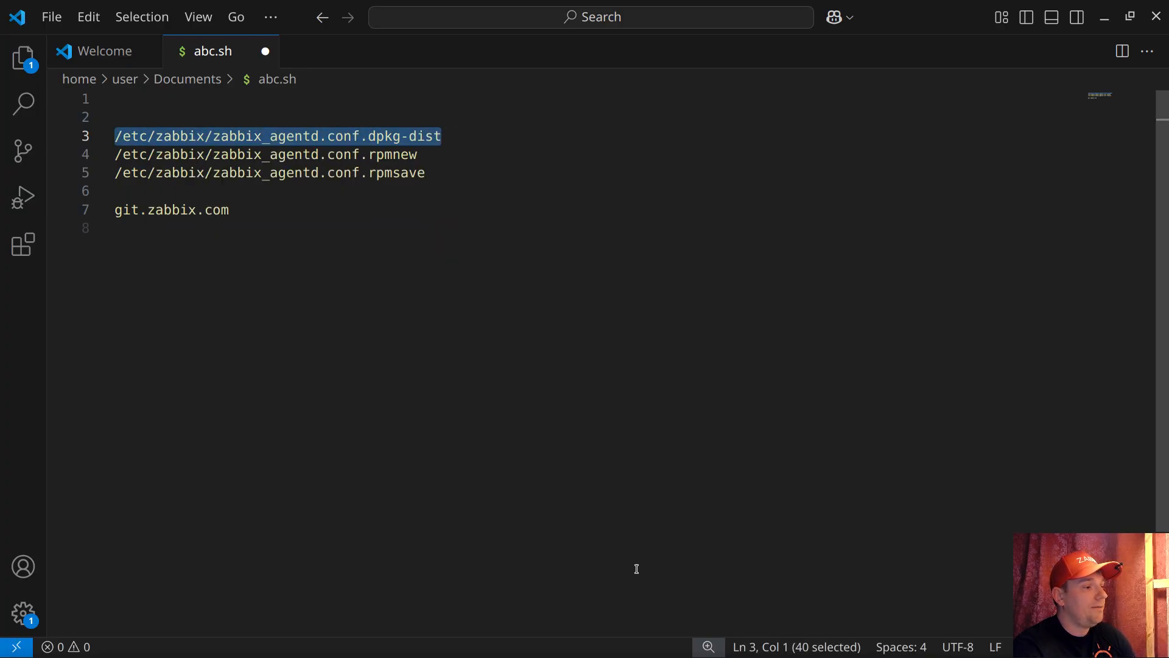
Switch to Zabbix and start a new item in the "these files should not be there - clean up procedure" template, with type Zabbix agent (active).
key("alt+Tab")
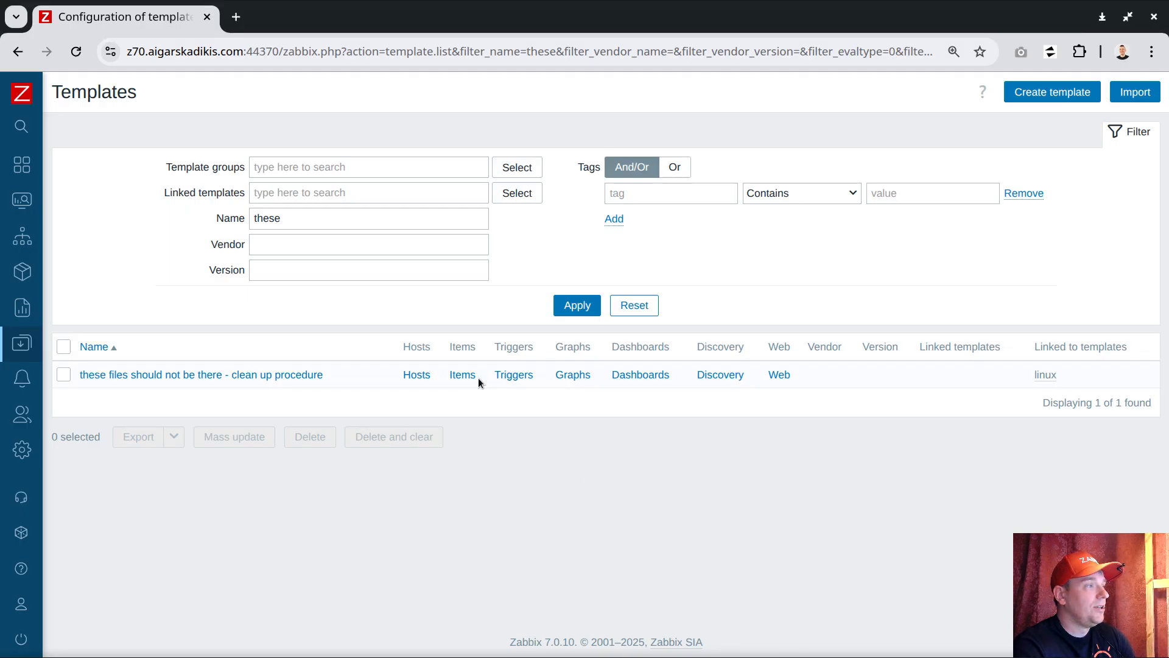
left_click(461, 374)
left_click(1119, 99)
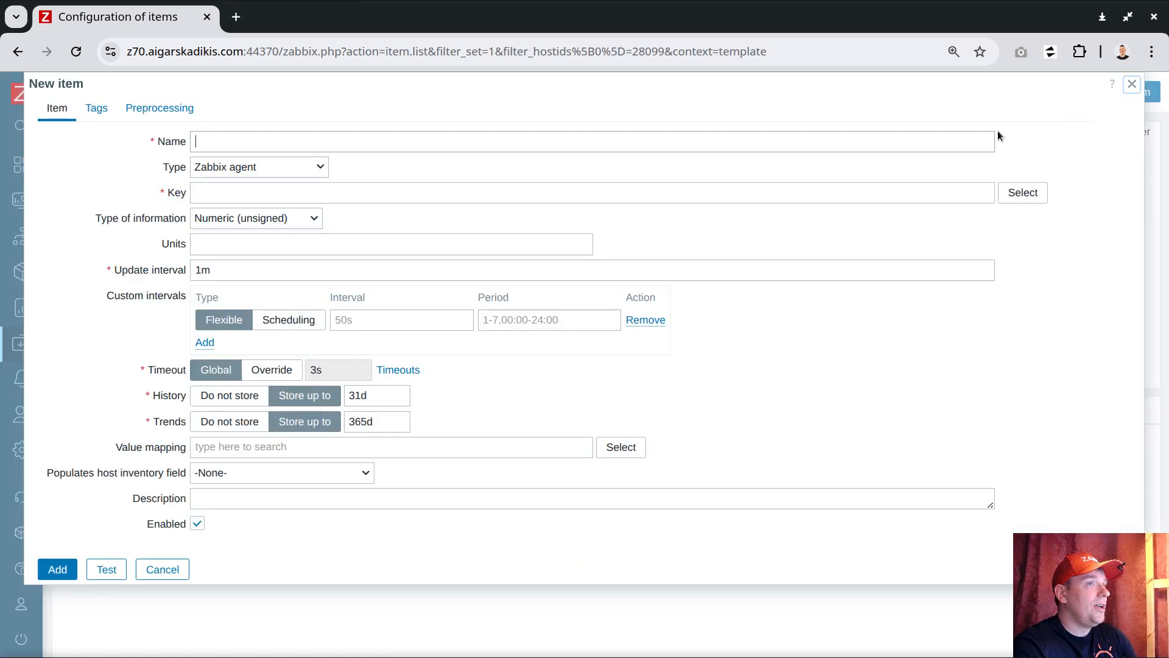
left_click(292, 167)
left_click(292, 212)
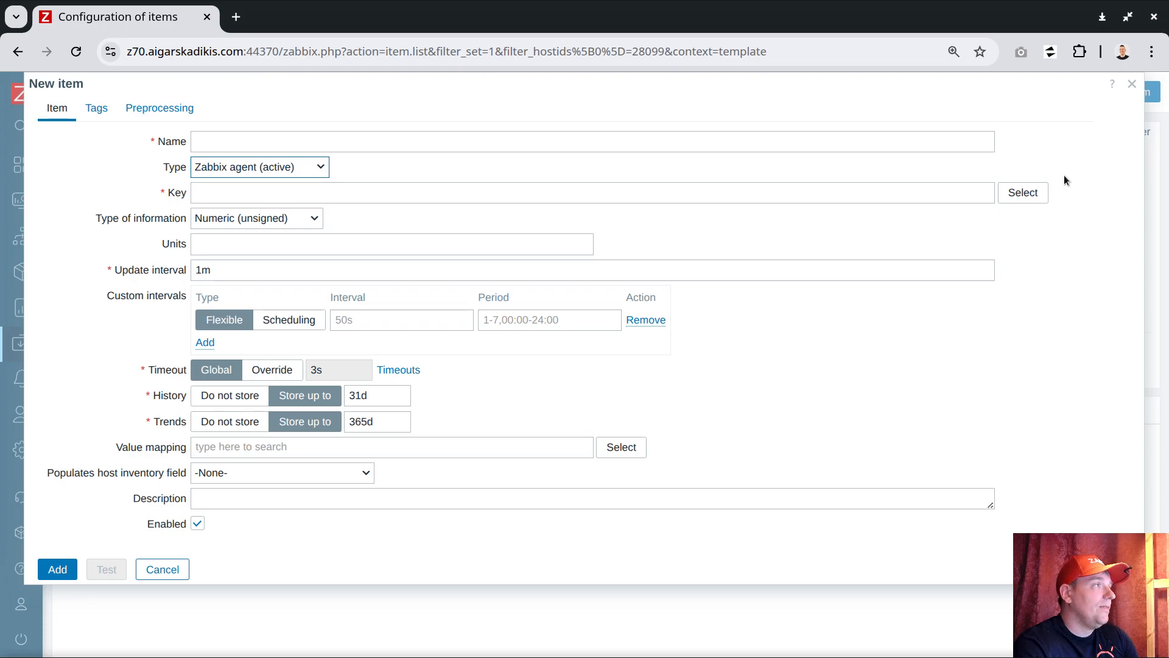
Set the item key to vfs.file.exists[/etc/zabbix/zabbix_agentd.conf.dpkg-dist], choosing the function from the standard items and replacing its parameters with the copied path.
left_click(1026, 192)
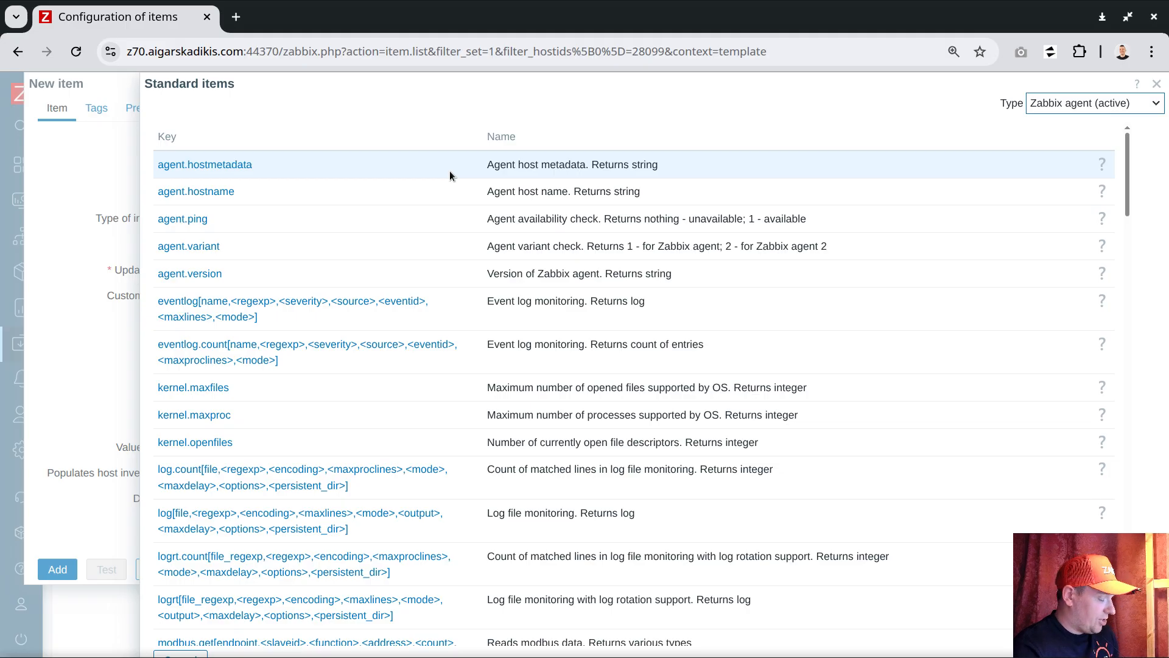
key("ctrl+f")
type(".exi")
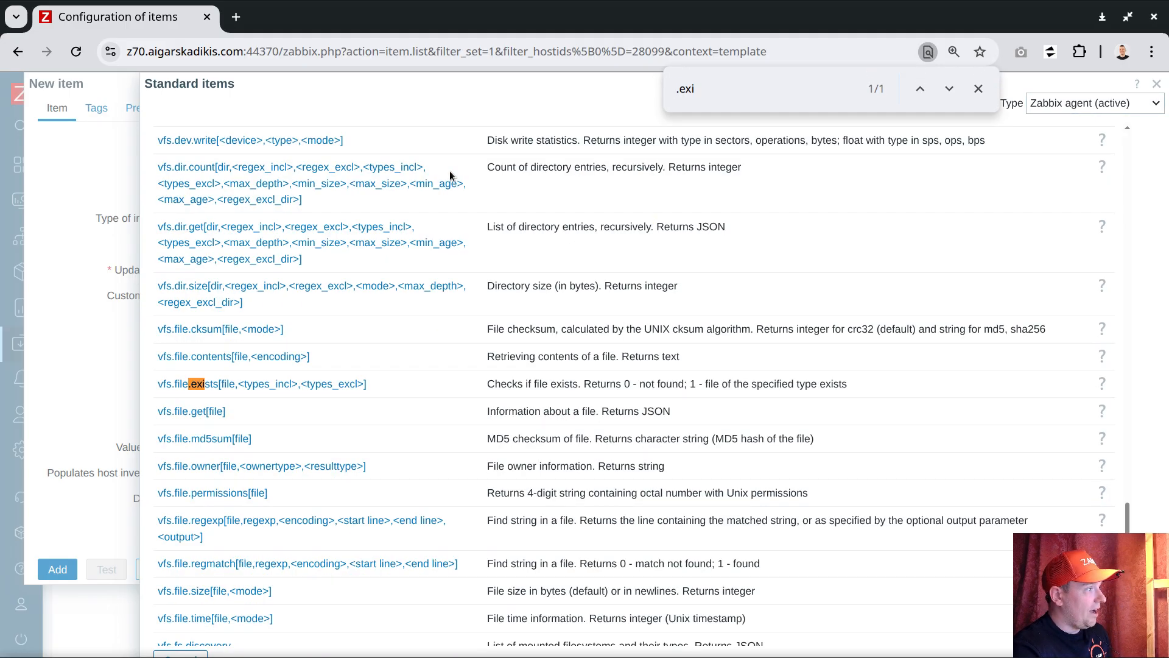
left_click(201, 383)
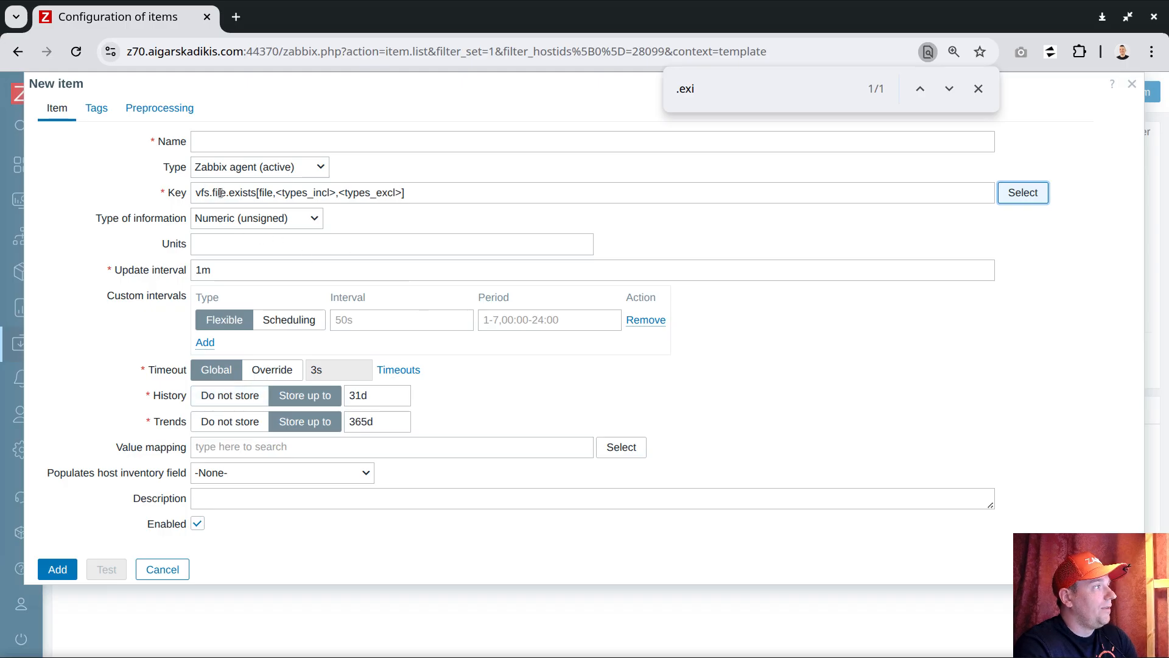
left_click_drag(258, 193, 402, 194)
key("ctrl+v")
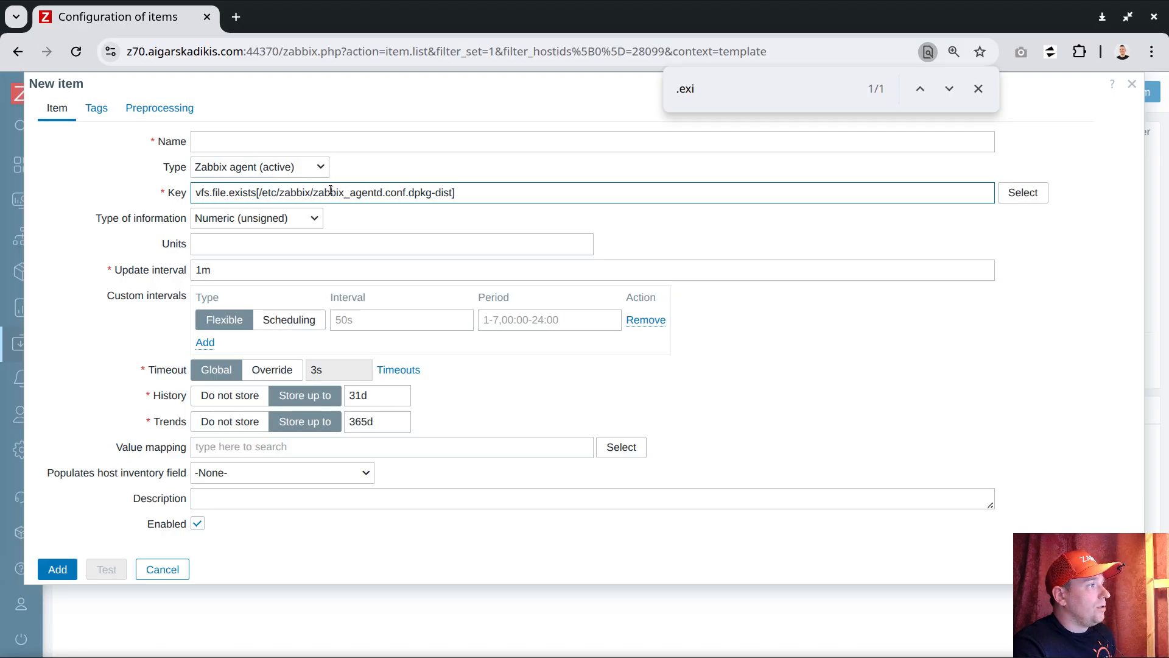
Name the item /etc/zabbix/zabbix_agentd.conf.dpkg-dist by reusing the path from its key.
left_click_drag(259, 193, 453, 194)
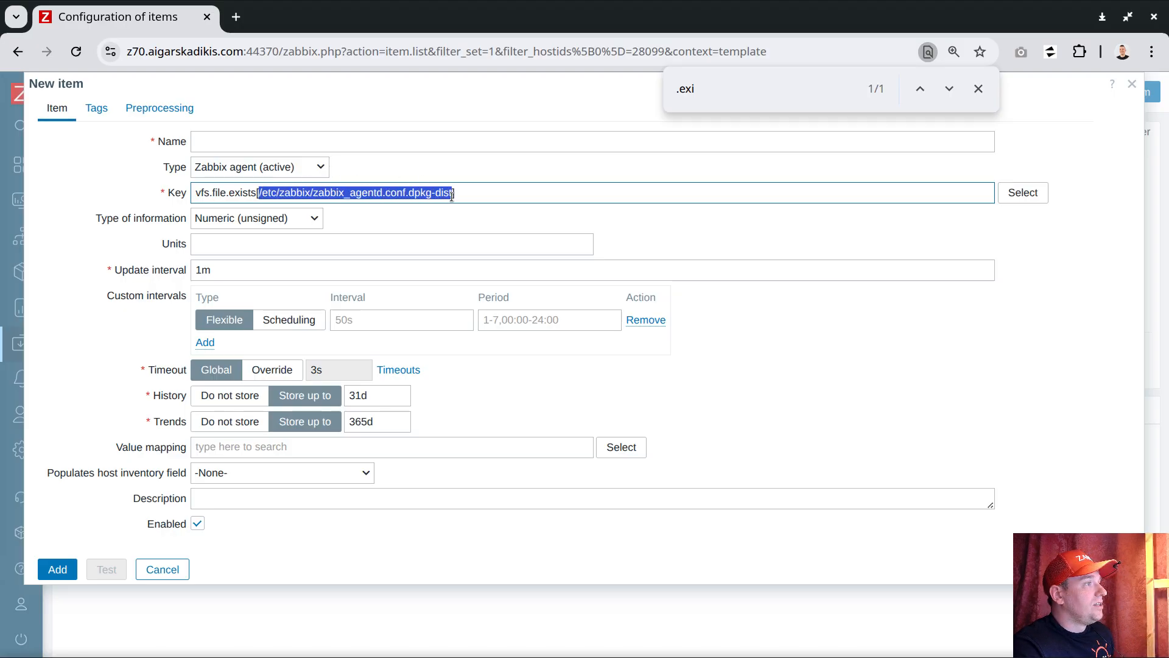
key("ctrl+c")
left_click(338, 140)
key("ctrl+v")
Set the item's update interval to the macro {$RM} and override its timeout with 1s.
double_click(226, 271)
type("{$R")
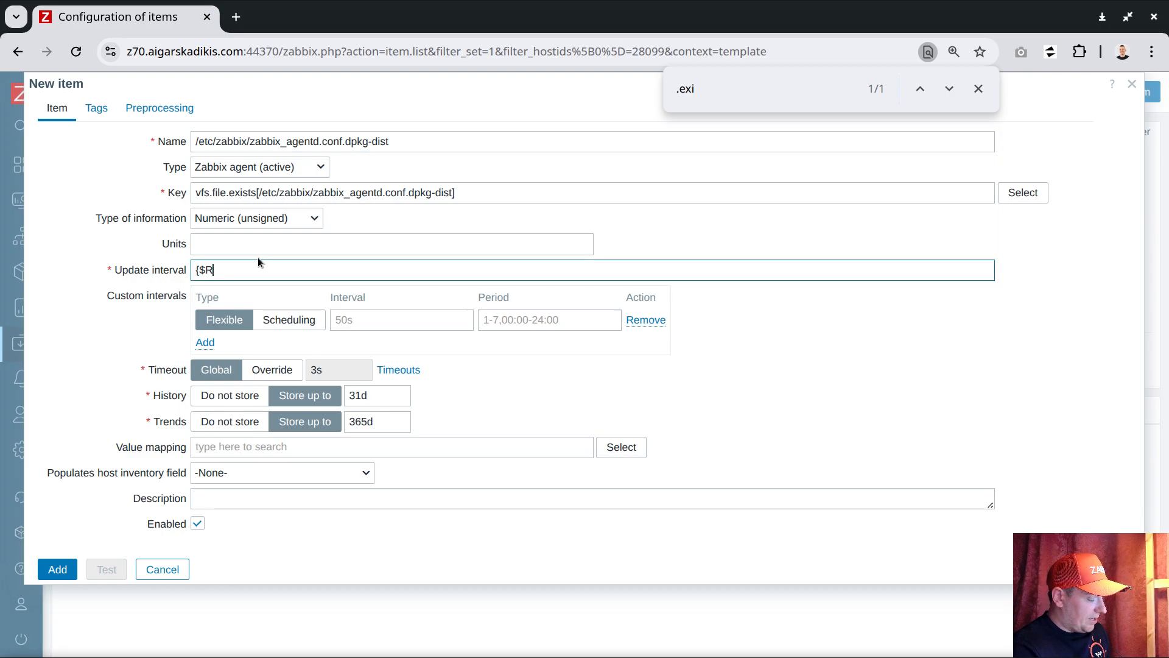
type("M}")
left_click_drag(231, 268, 195, 270)
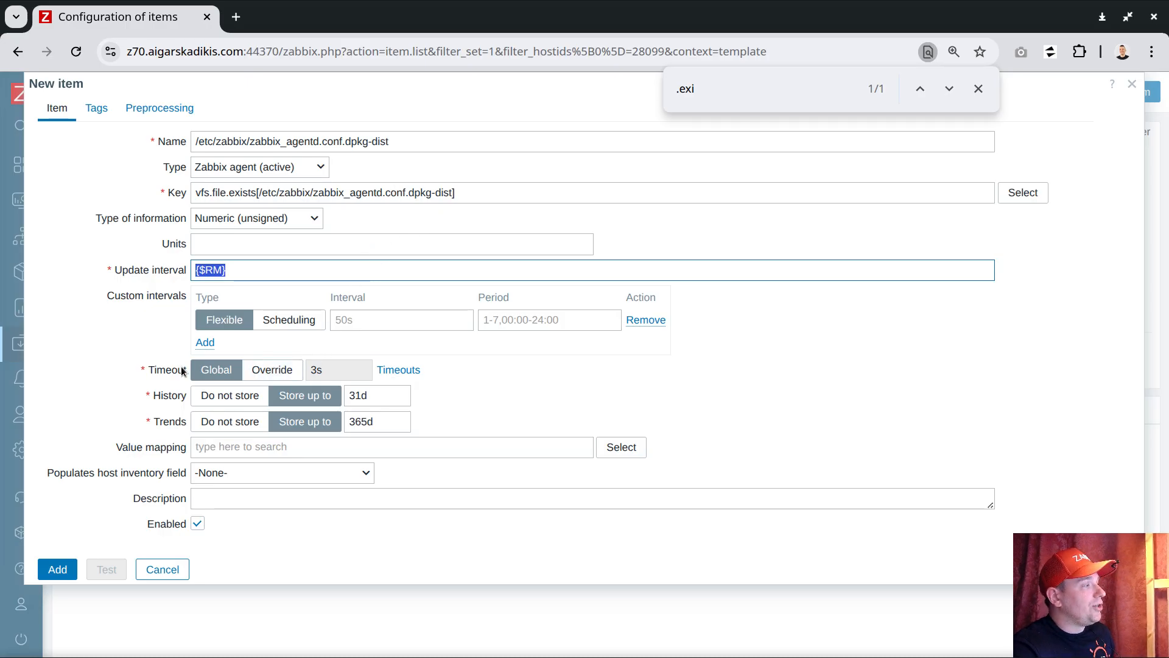
left_click(274, 370)
type("1s")
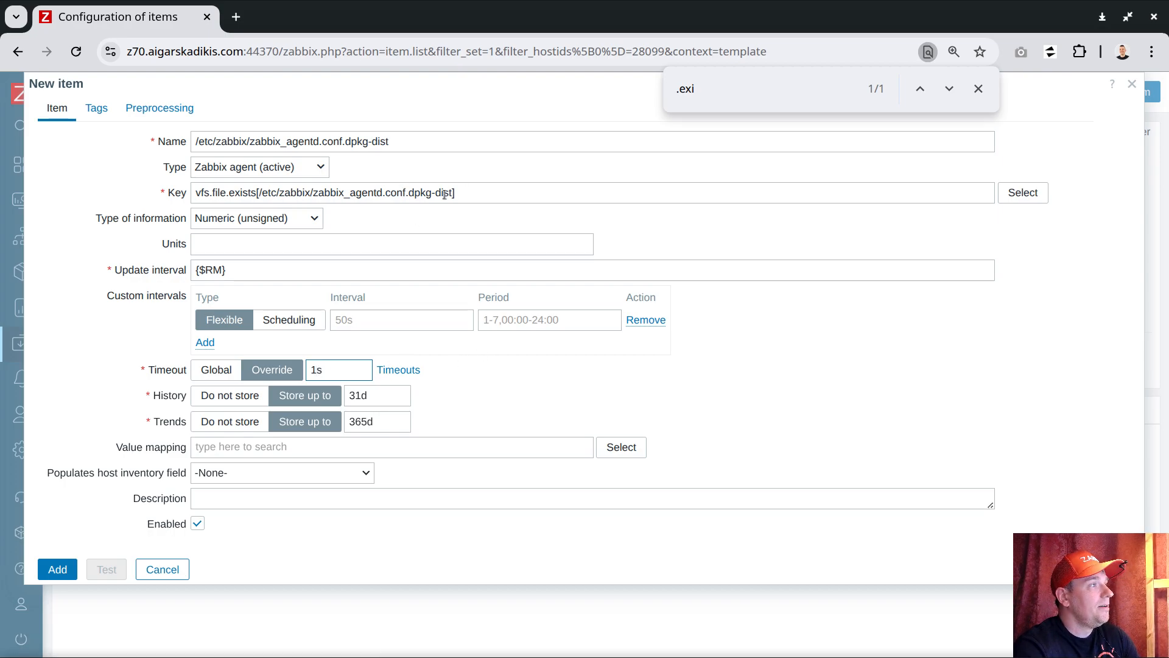
Give the new item a tag named orphaned, without a value.
left_click(97, 108)
left_click(190, 187)
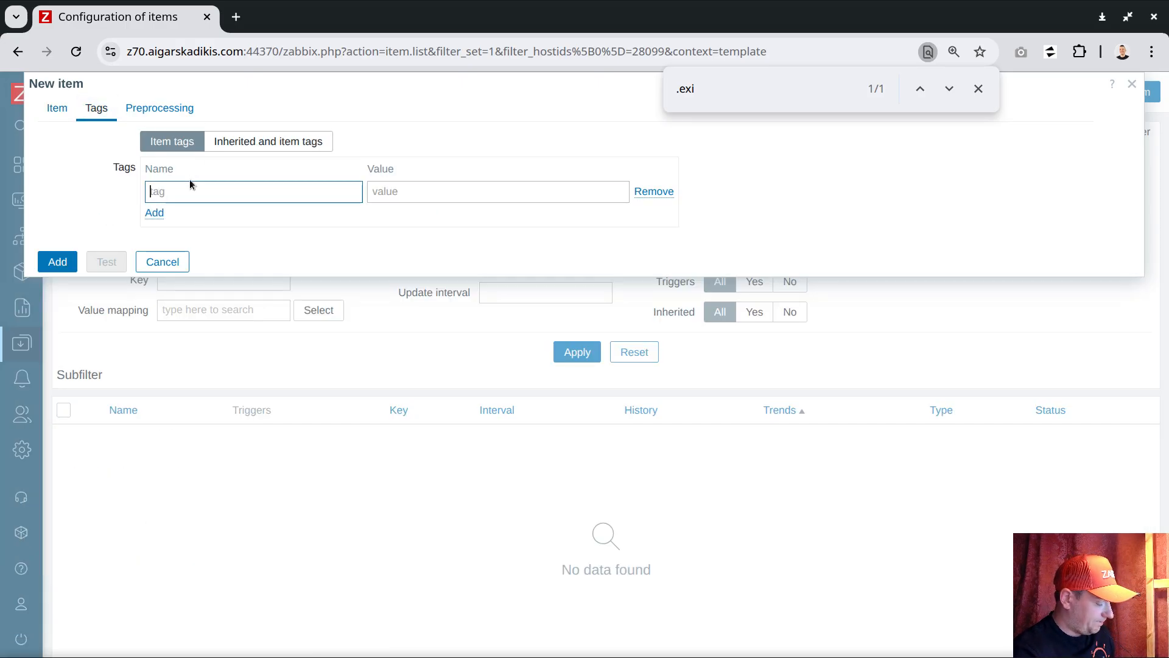
type("sla")
key("BackSpace")
key("BackSpace")
key("BackSpace")
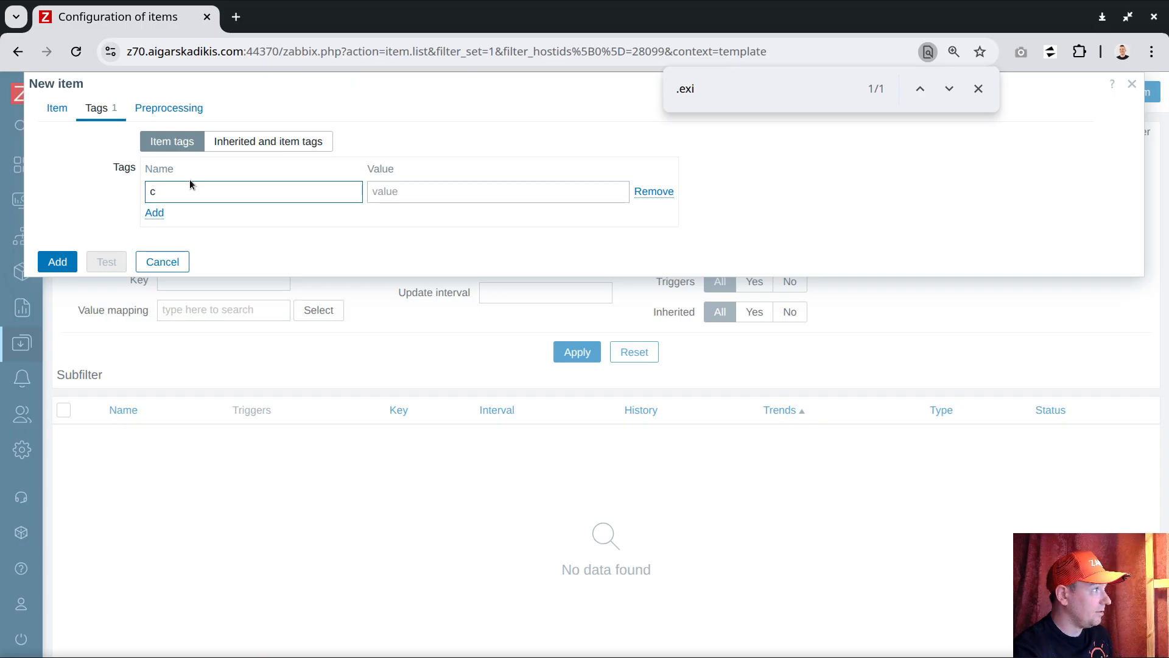
type("cleanu")
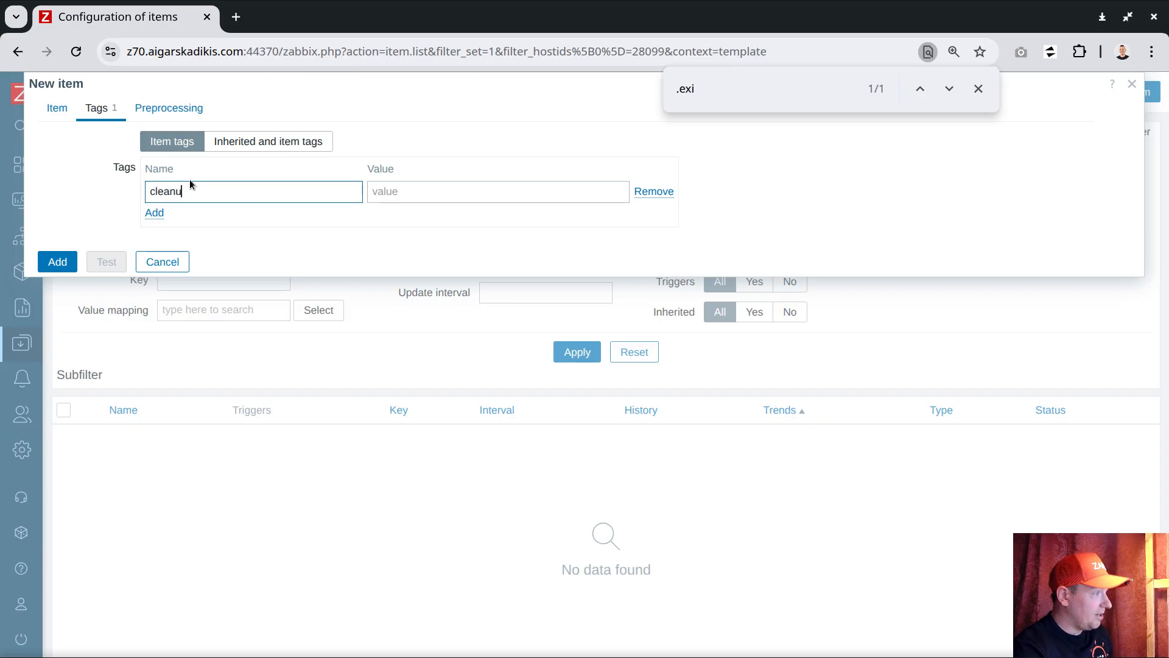
type("p")
left_click_drag(199, 193, 43, 187)
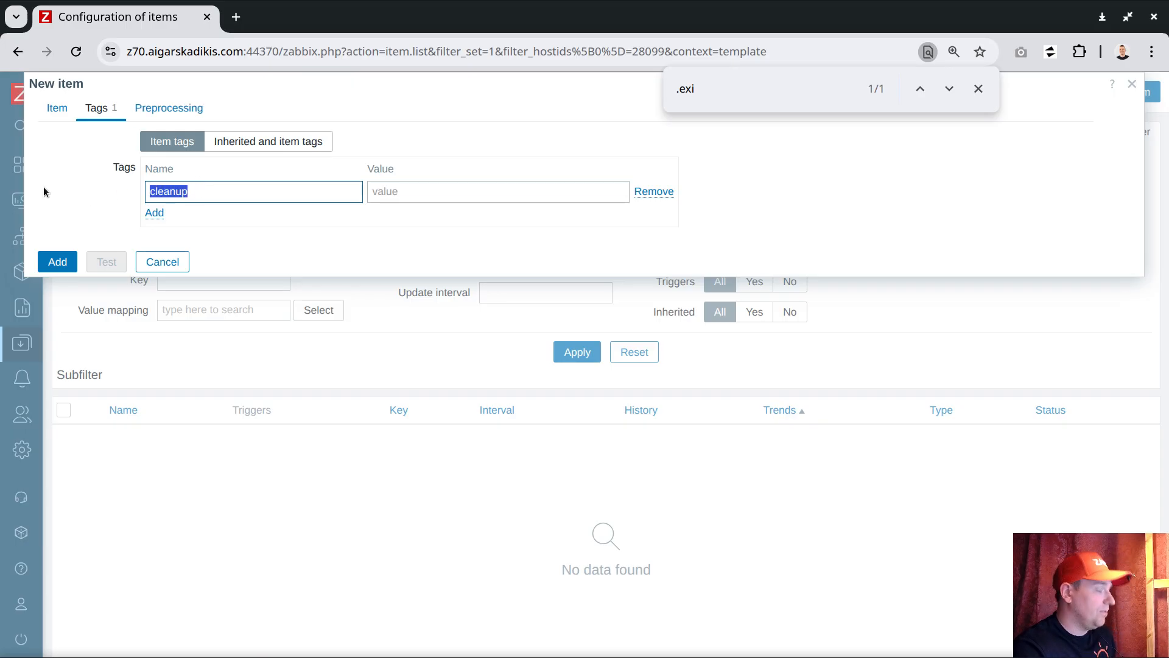
type("orphaned")
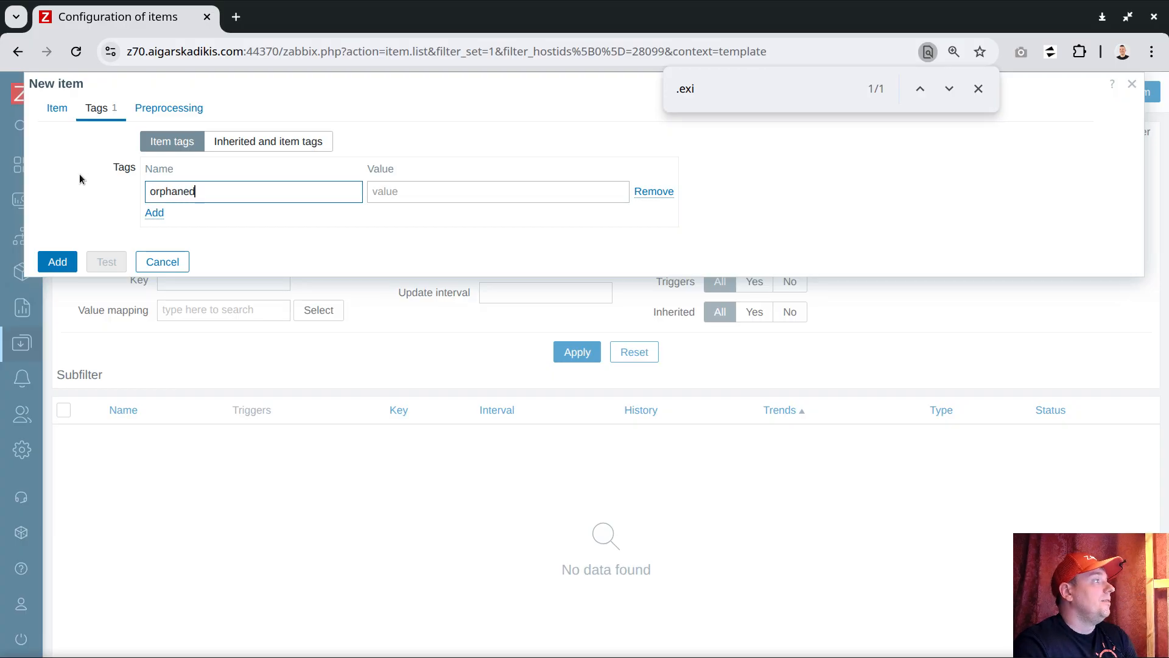
Copy the {$RM} macro from the update interval and add the item to the template.
left_click(61, 108)
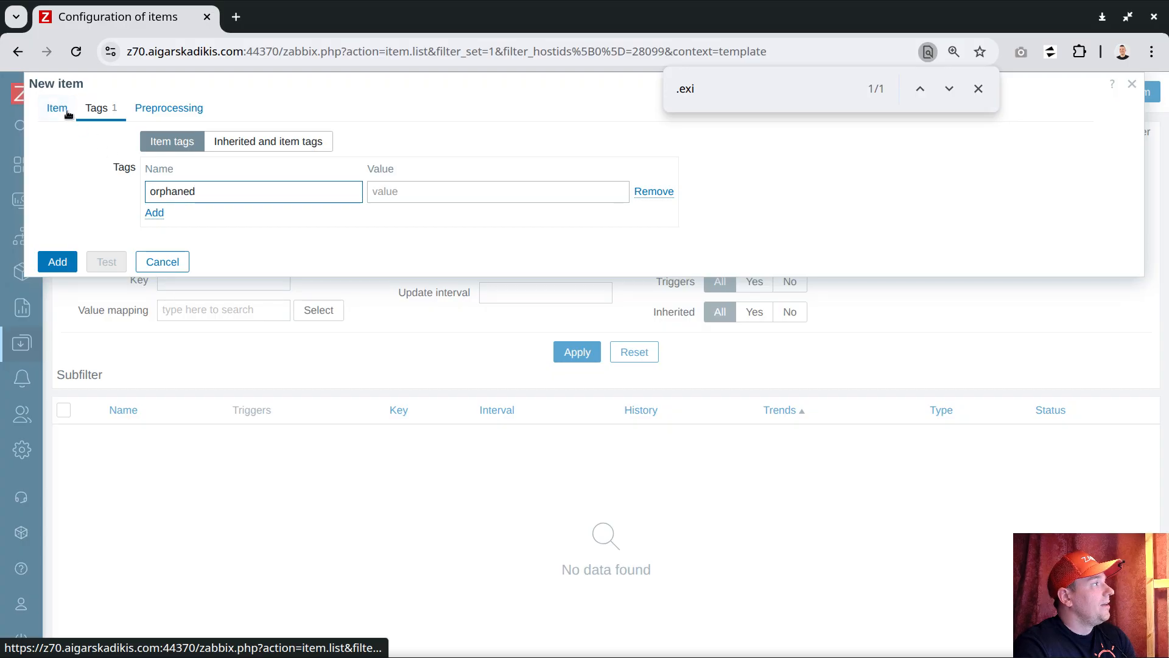
left_click_drag(231, 273, 146, 273)
right_click(206, 271)
left_click(263, 250)
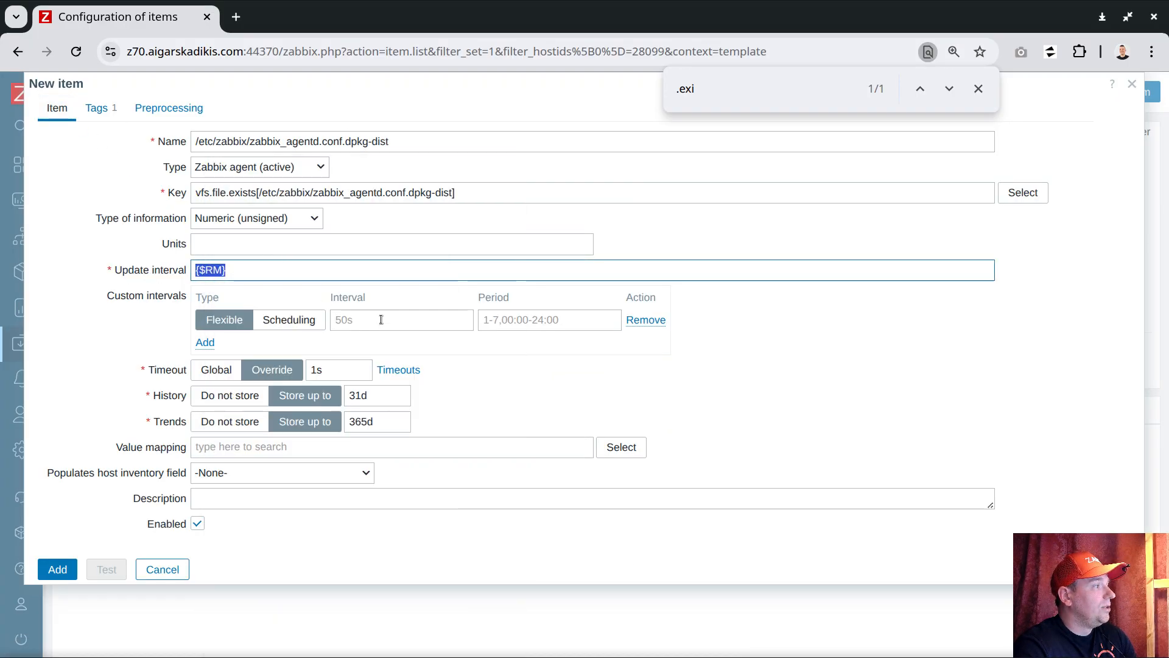
left_click(57, 569)
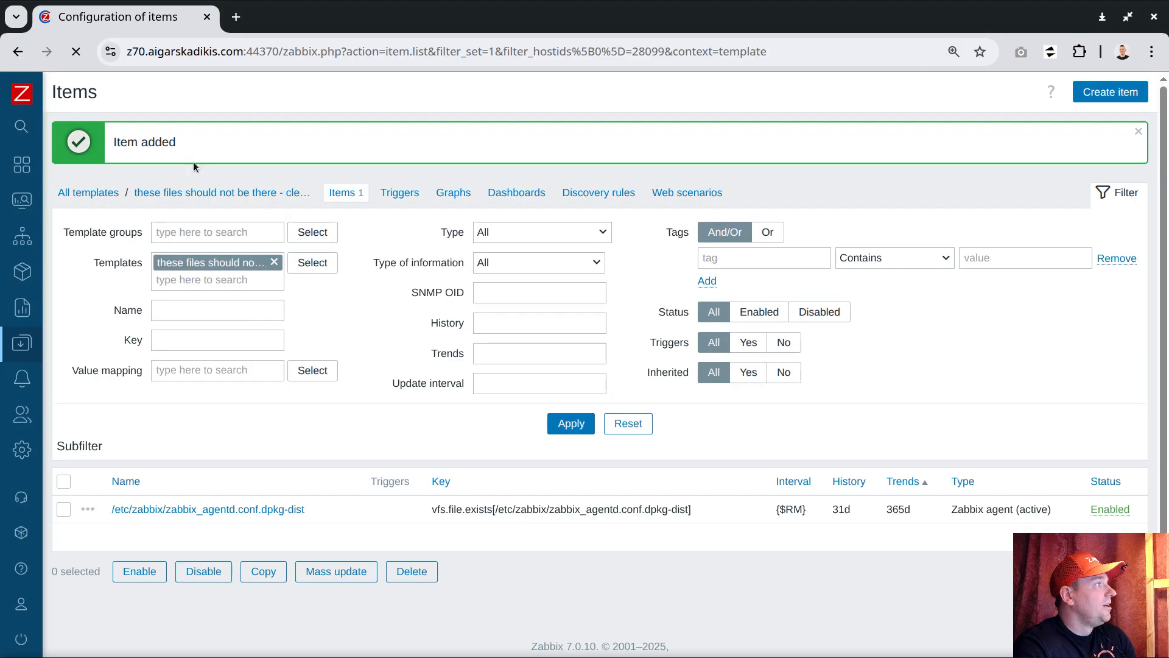
Define the template macro {$RM} with the value 1h and update the template.
left_click(182, 190)
left_click(169, 110)
left_click(200, 200)
key("ctrl+v")
left_click(341, 198)
type("1h")
left_click(65, 289)
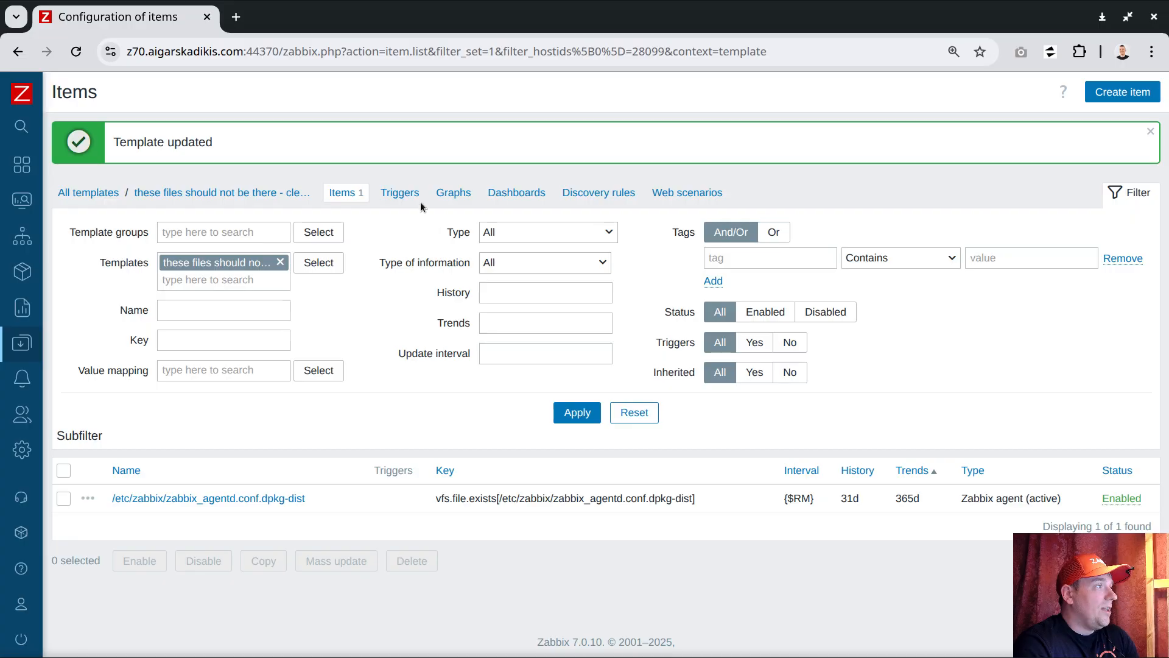
Start a new template trigger named "remove /etc/zabbix/zabbix_agentd.conf.dpkg-dist", taking the path from abc.sh in VS Code.
left_click(403, 194)
left_click(1132, 97)
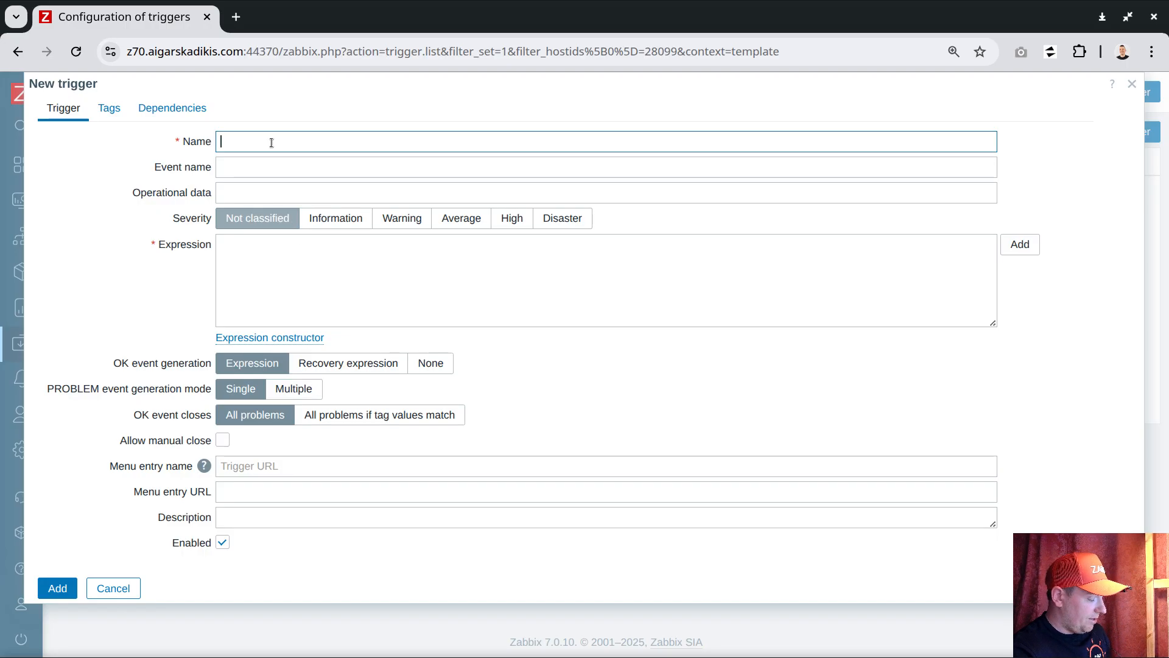
type("re")
key("BackSpace")
key("BackSpace")
type("remove")
key("ctrl+v")
key("ctrl+z")
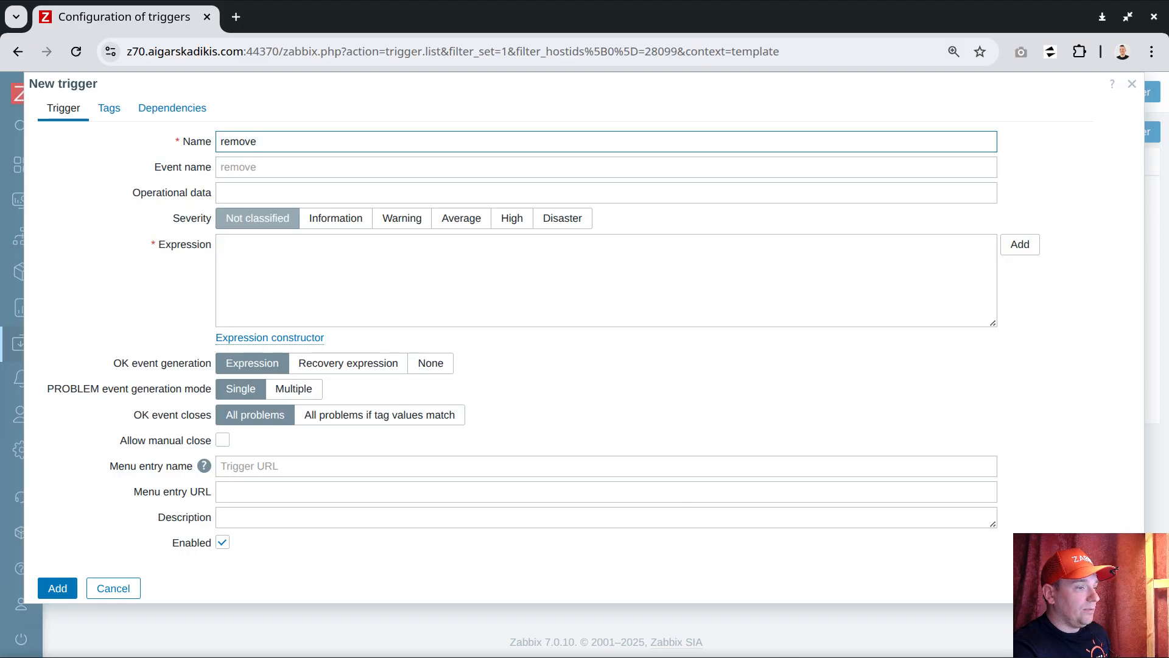
key("alt+Tab")
left_click(295, 242)
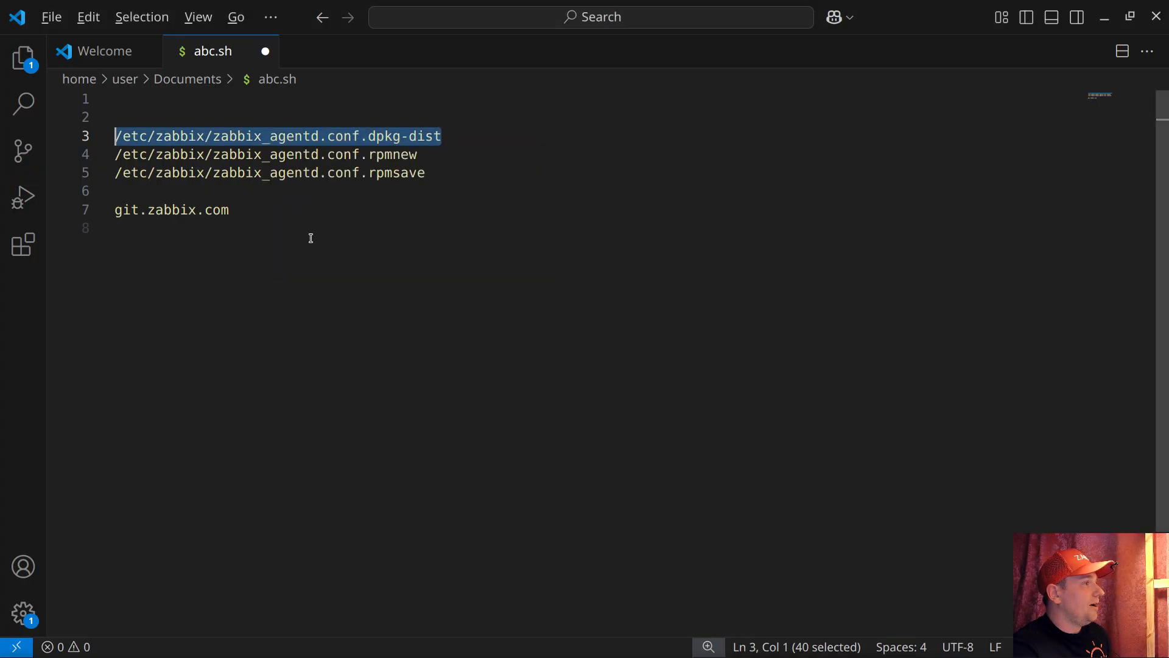
key("alt+Tab")
key("ctrl+v")
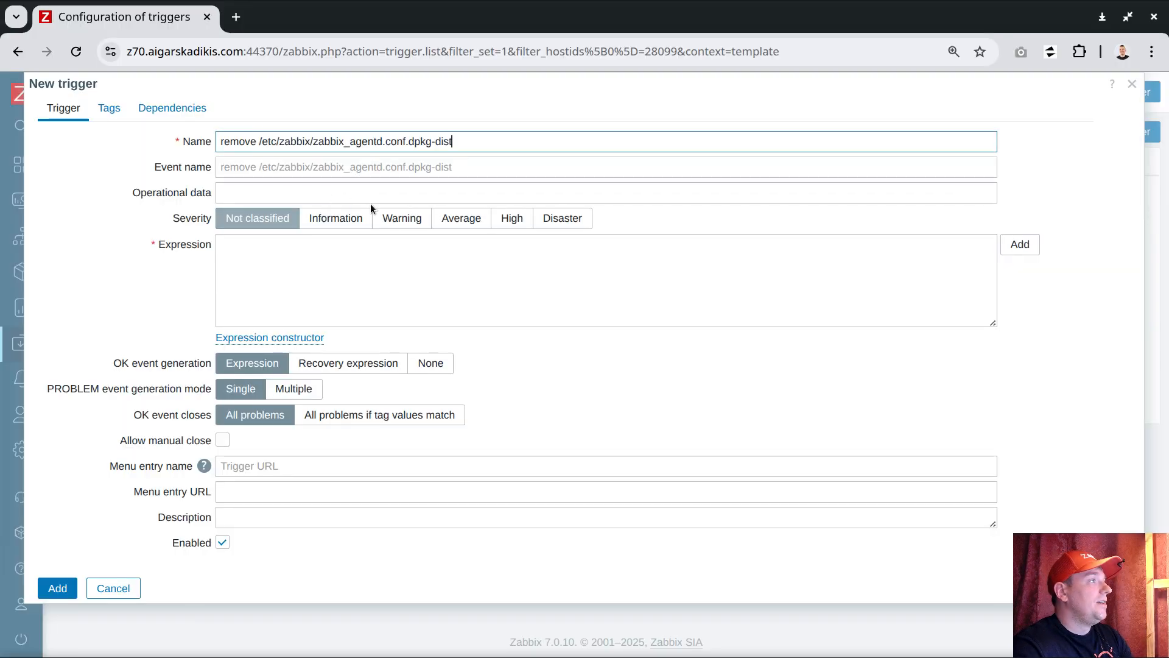
Insert a trigger expression checking that the last value of the zabbix_agentd.conf.dpkg-dist item equals 1, and set severity to Disaster.
left_click(1022, 250)
left_click(822, 109)
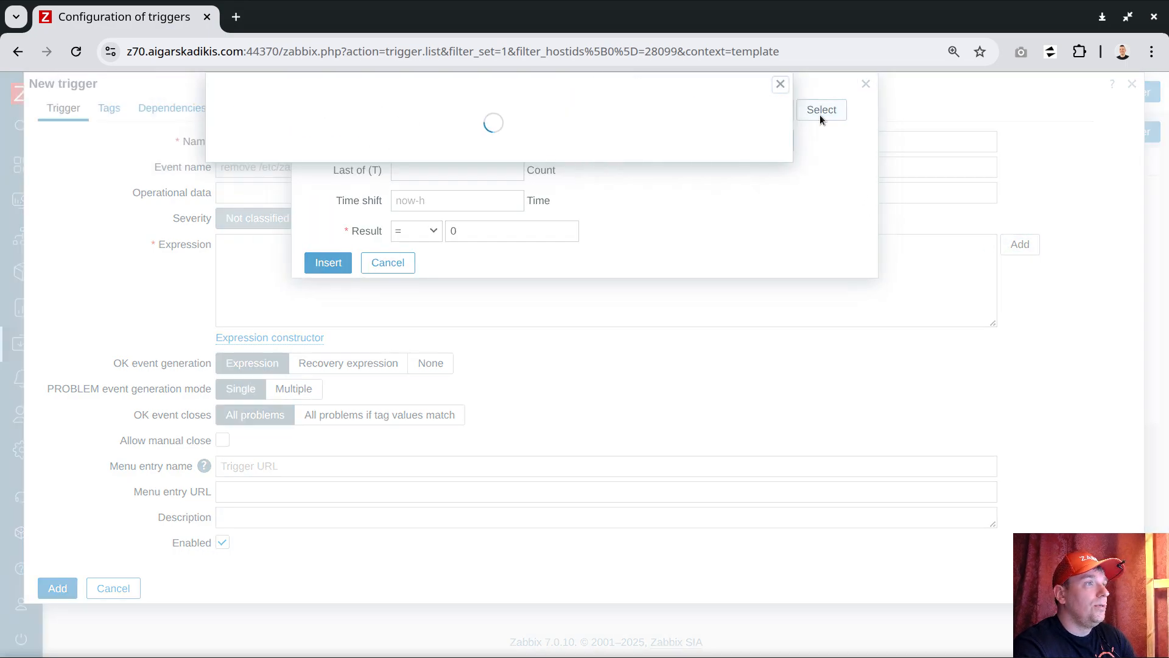
left_click(293, 180)
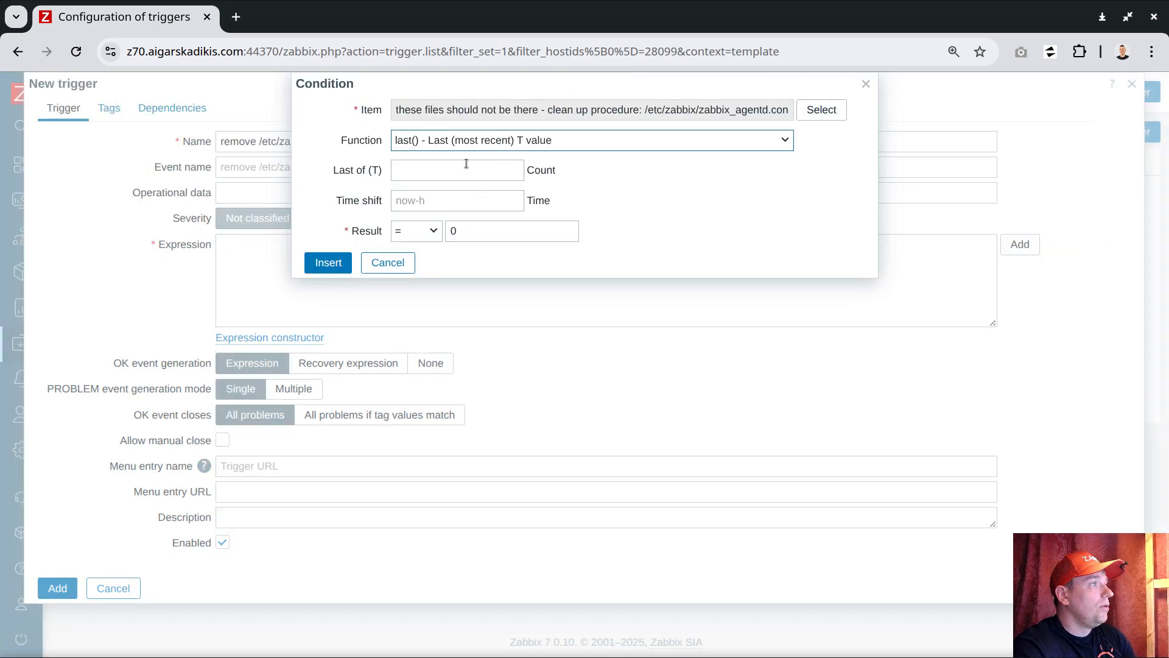
left_click(418, 231)
left_click_drag(480, 232, 391, 228)
type("1")
left_click(339, 263)
left_click(559, 219)
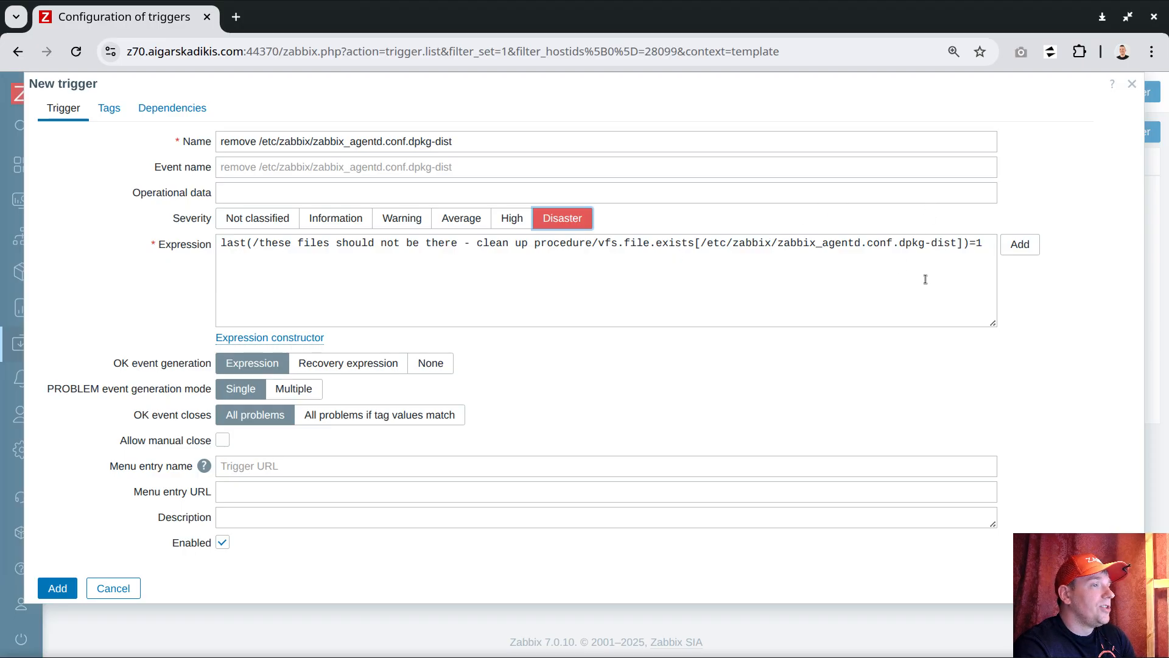
Put spaces around the equals sign in the trigger expression and allow manual close.
left_click(977, 244)
left_click(981, 245)
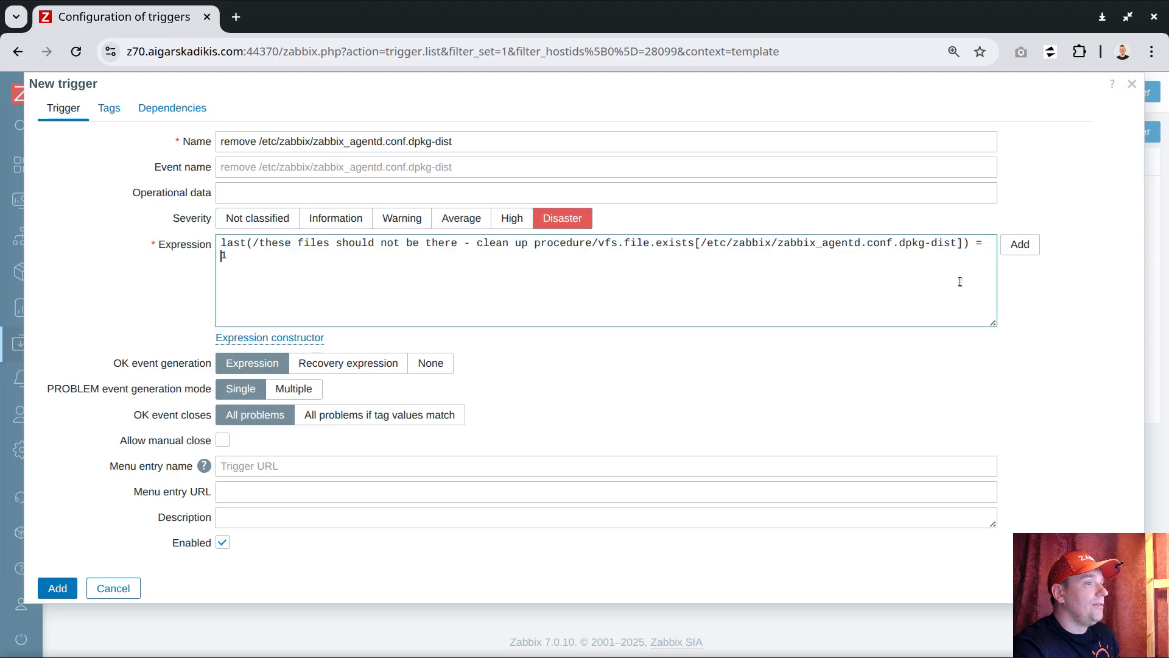
left_click(719, 284)
left_click_drag(993, 323, 993, 327)
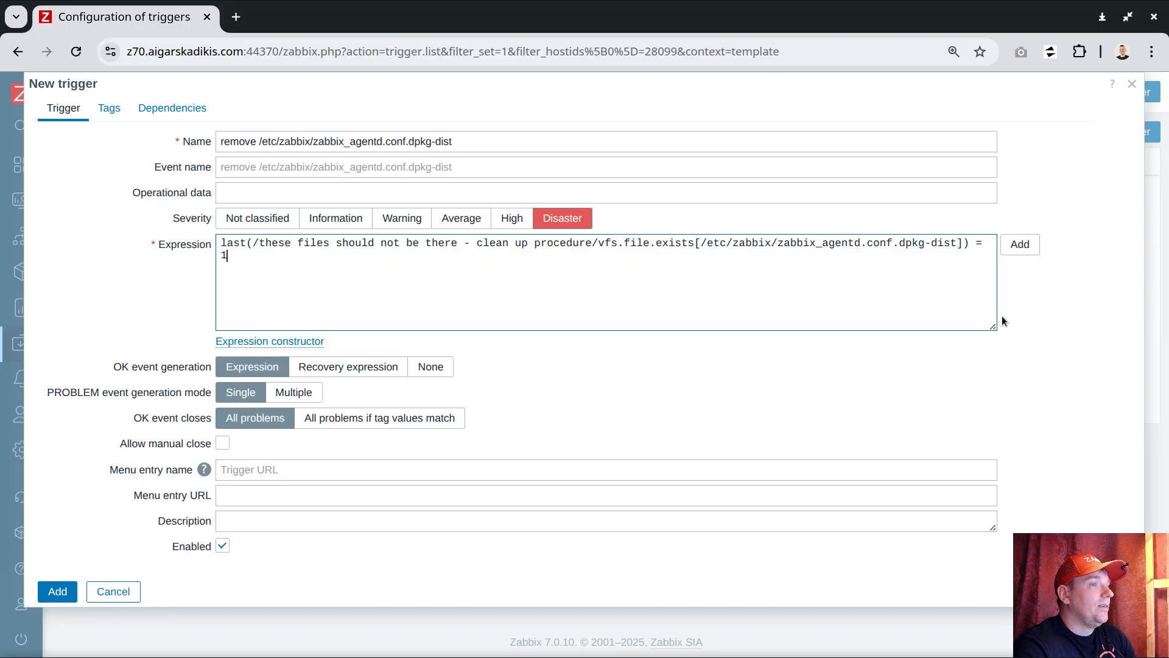
left_click(227, 444)
Enter "rm -rf /etc/zabbix/zabbix_agentd.conf.dpkg-dist" as the trigger description.
left_click(256, 524)
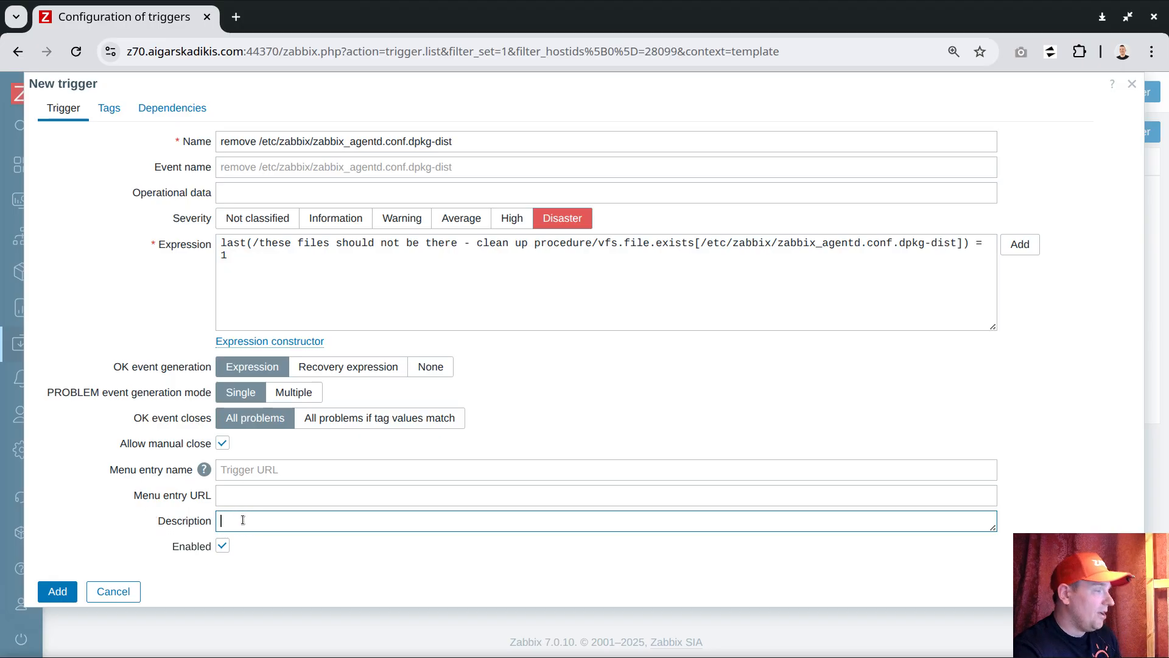
type("rm -rf")
key("ctrl+v")
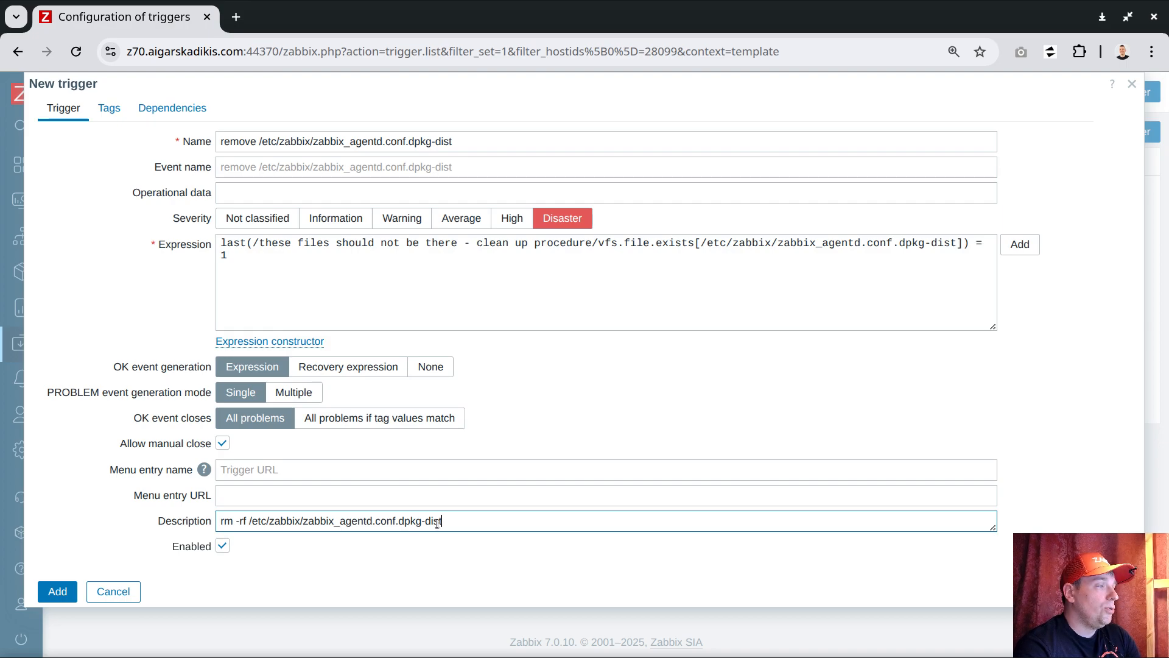
Try a space after the root slash in the description's rm command and remove it again.
left_click_drag(247, 521, 201, 521)
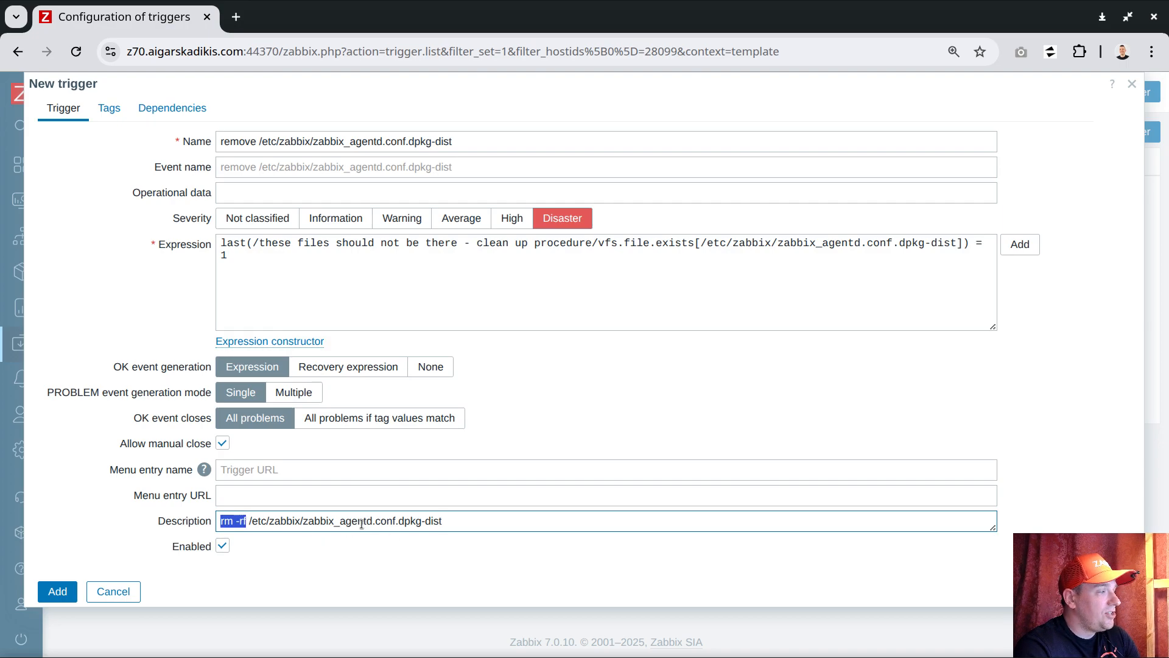
left_click(254, 520)
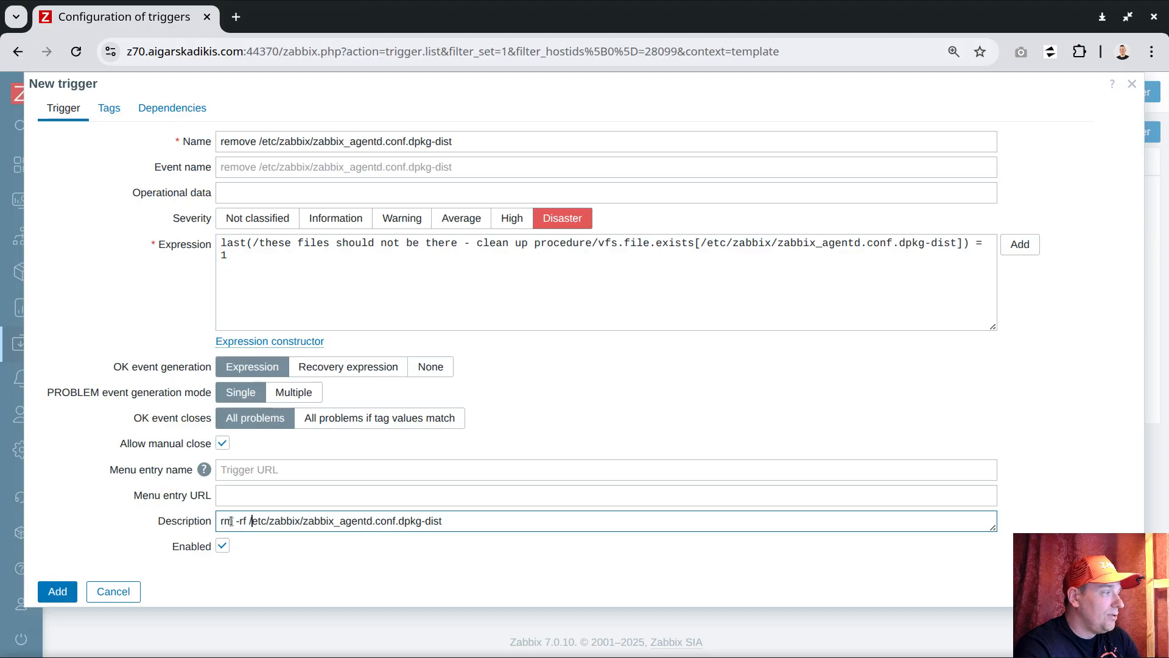
left_click(259, 521)
left_click(253, 521)
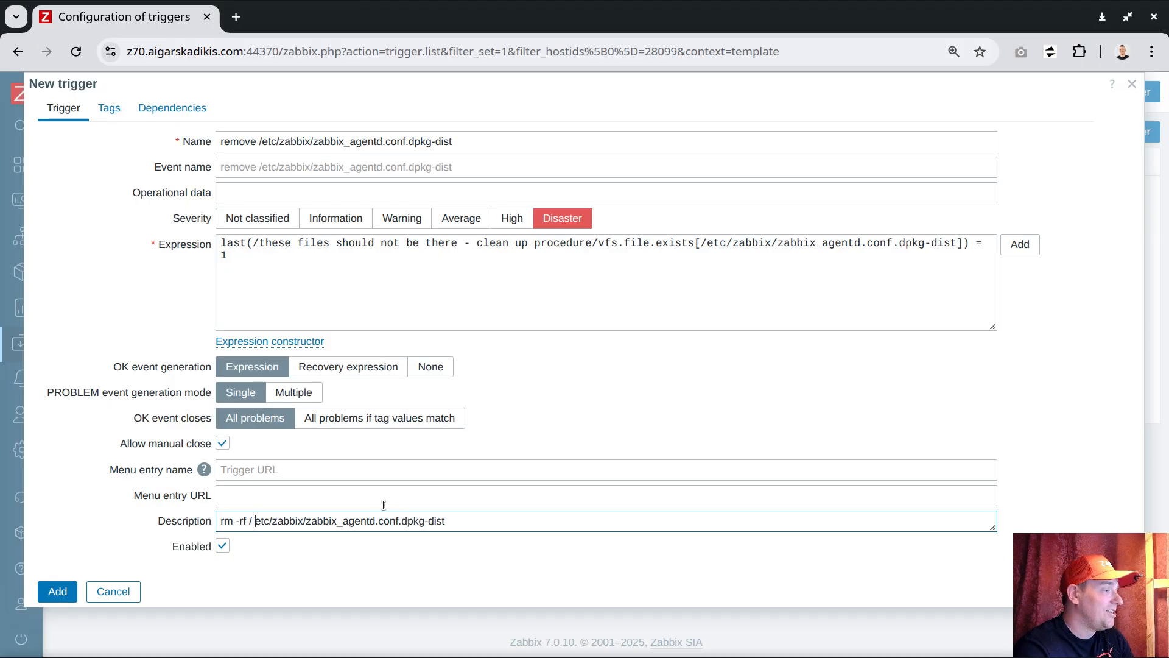
key("BackSpace")
Change the trigger description to "cd /etc/zabbix && rm -rf zabbix_agentd.conf.dpkg-dist".
left_click(223, 523)
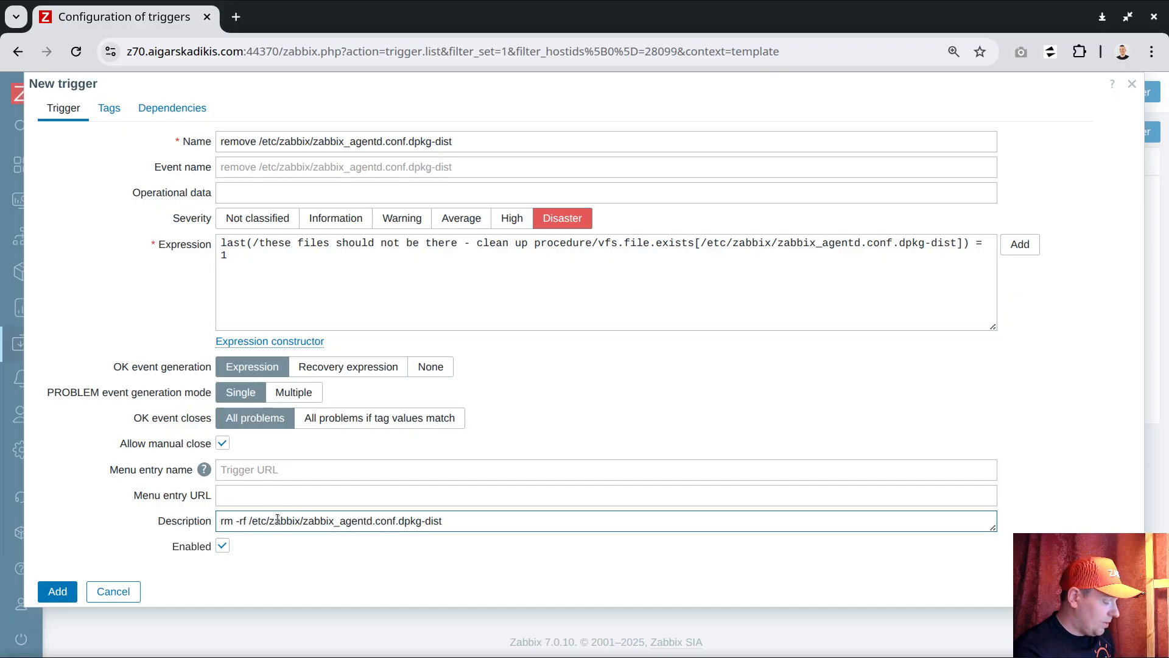
type("cd")
left_click_drag(265, 522, 315, 523)
key("ctrl+c")
left_click(232, 522)
key("ctrl+v")
type("&&")
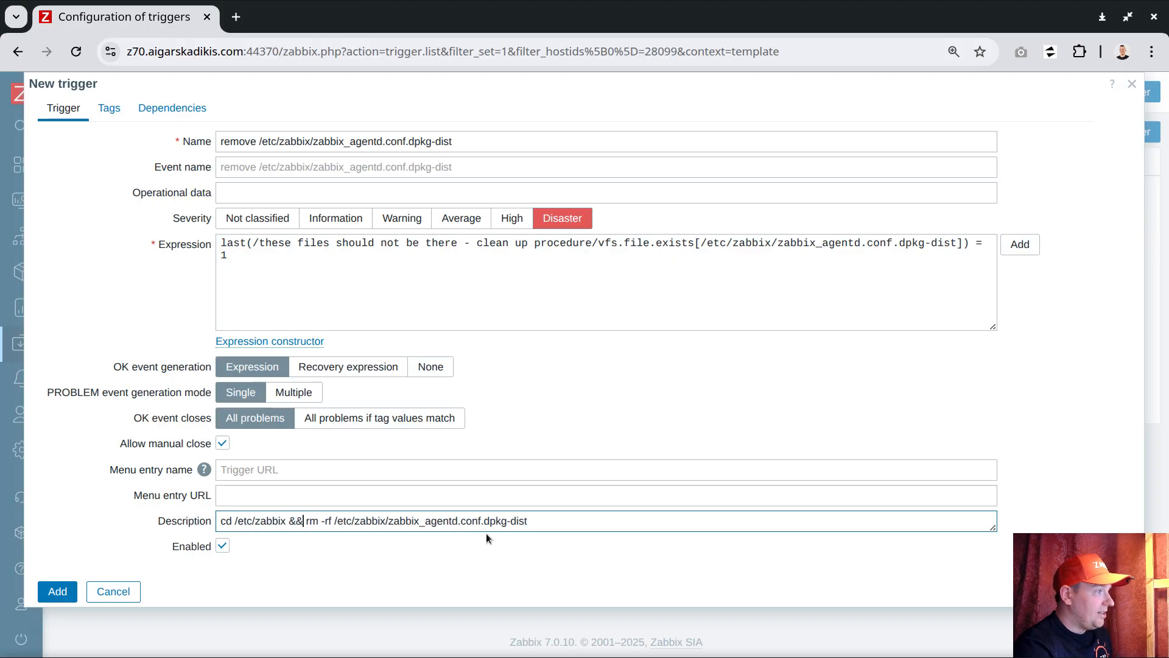
left_click_drag(303, 522, 174, 525)
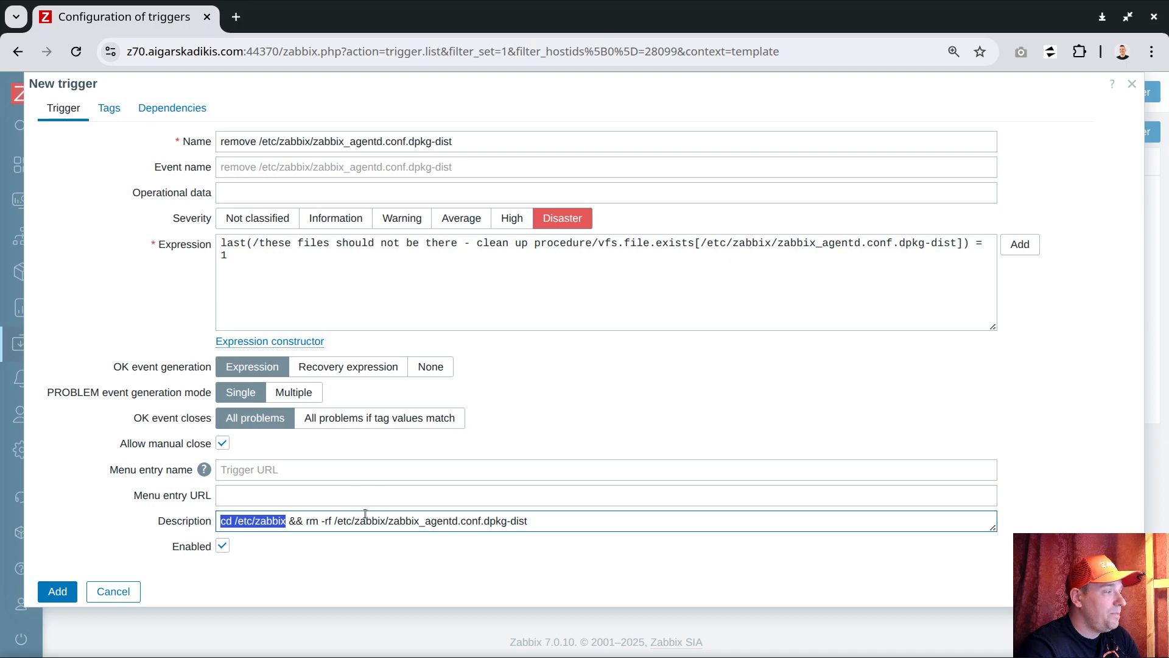
left_click_drag(306, 521, 391, 521)
key("BackSpace")
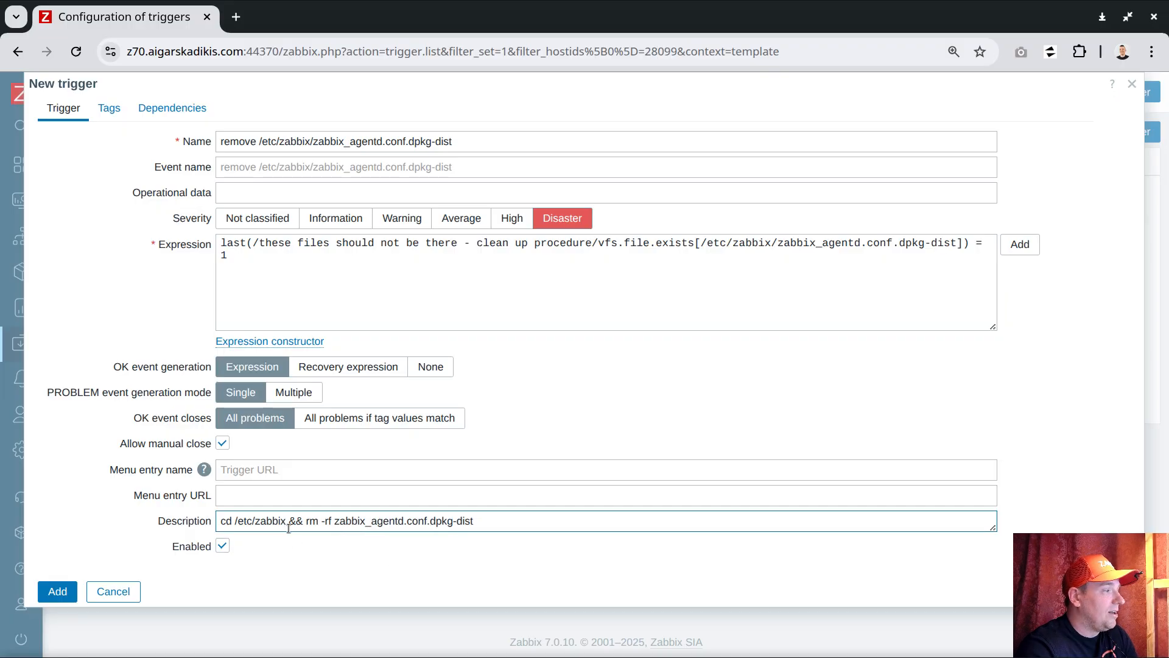
Try a semicolon in place of && between the cd and rm commands in the description.
left_click_drag(236, 523, 474, 522)
left_click(317, 522)
left_click(418, 520)
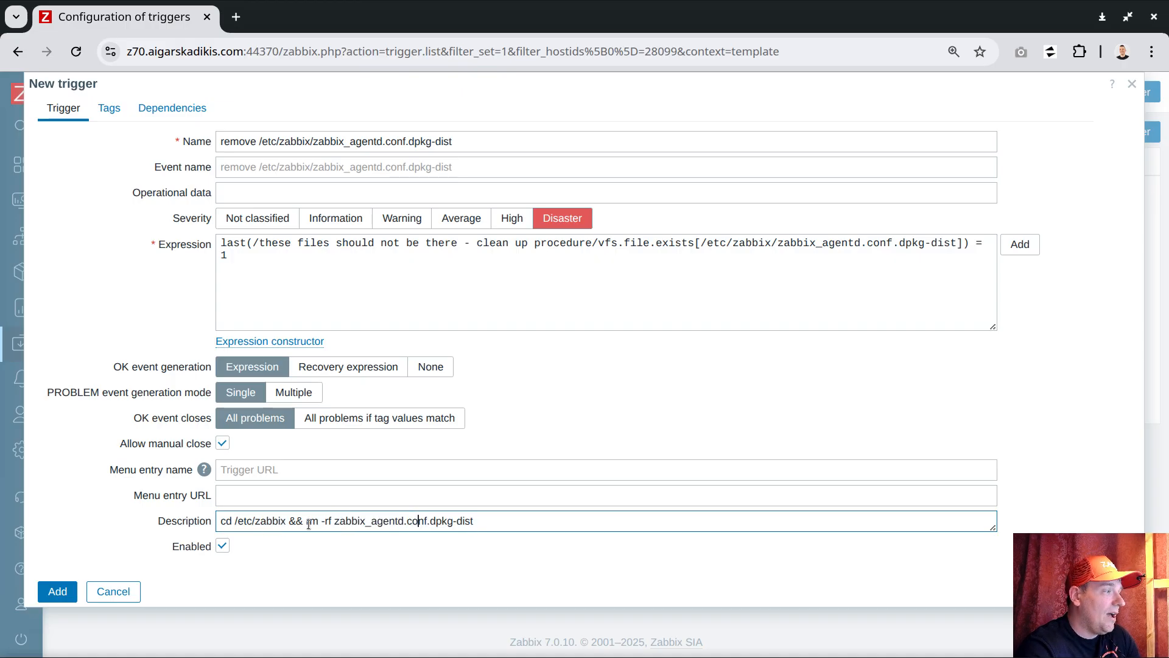
double_click(297, 522)
key("BackSpace")
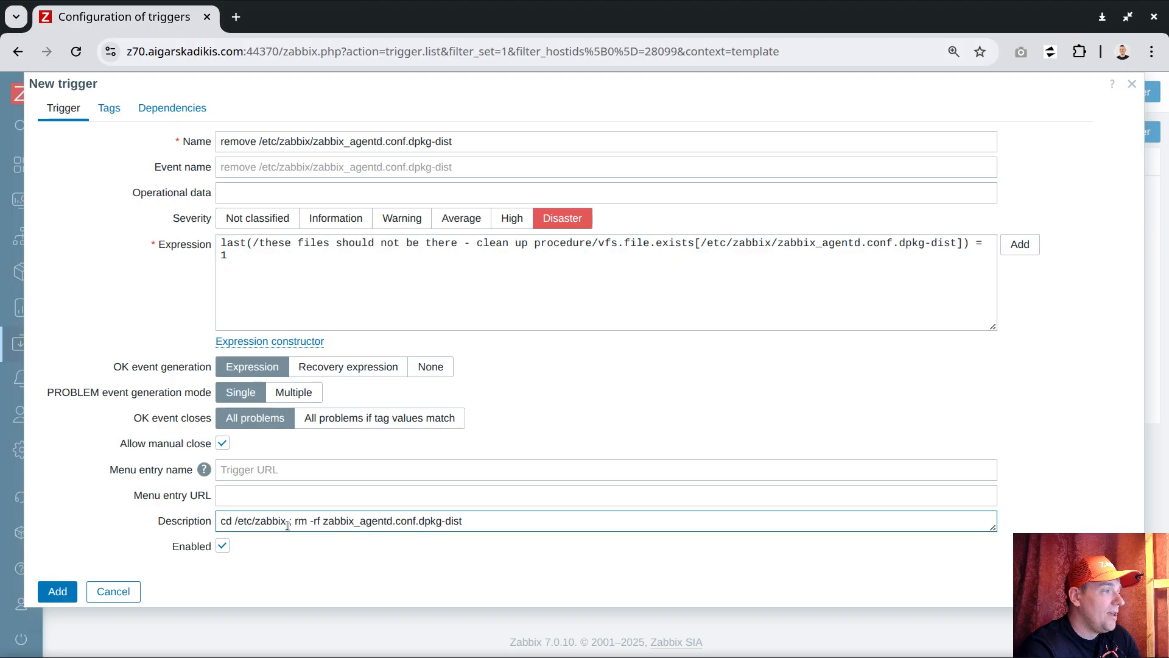
type(";")
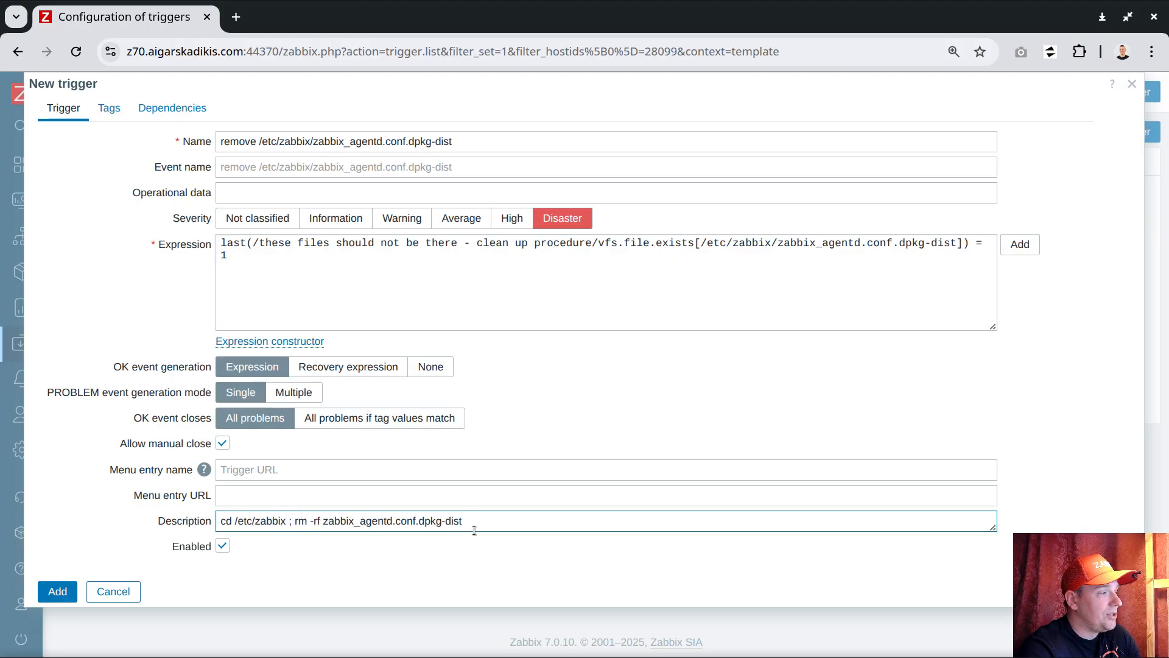
left_click_drag(287, 522, 231, 522)
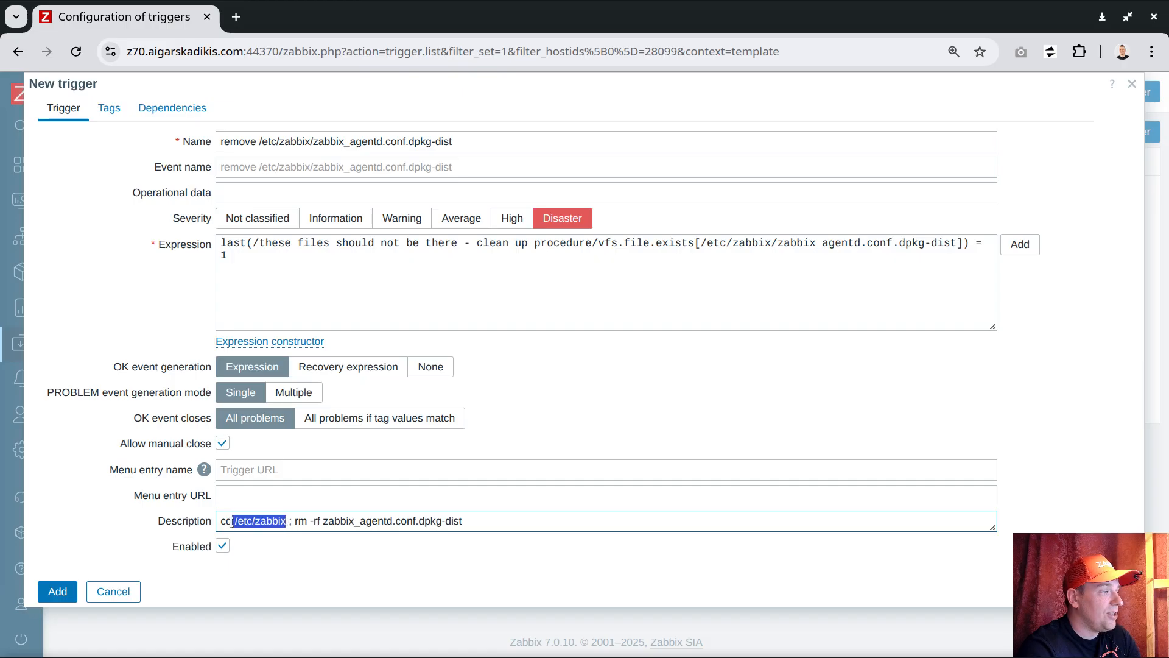
left_click(333, 524)
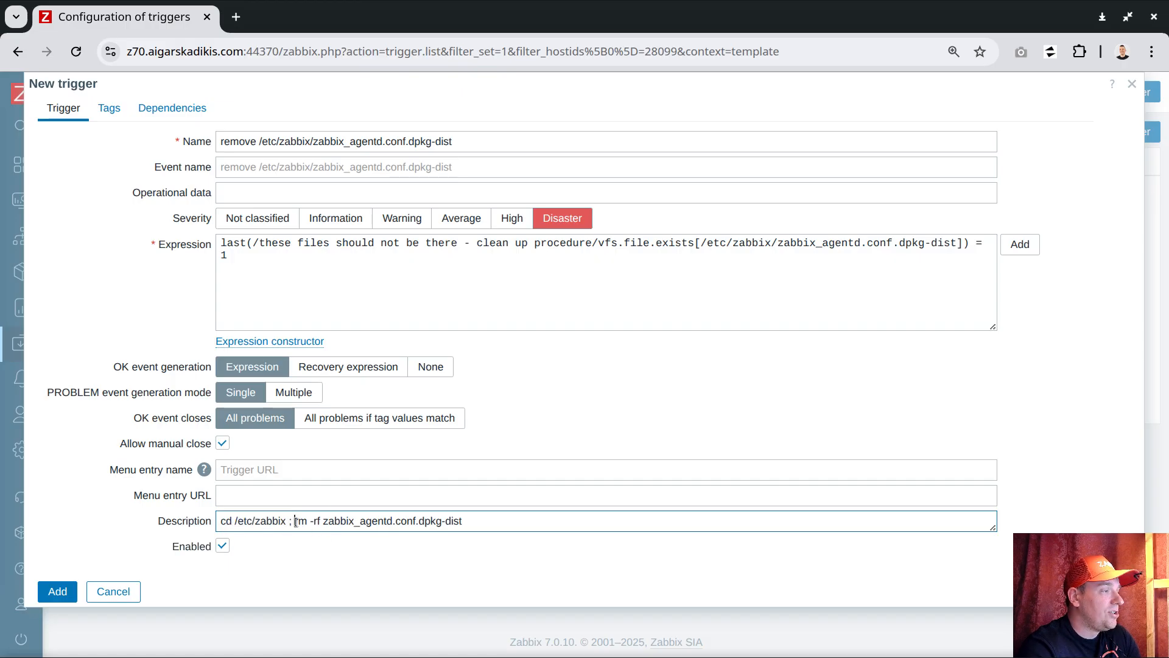
Replace the semicolon between the cd and rm commands with && and add the trigger to the template.
key("BackSpace")
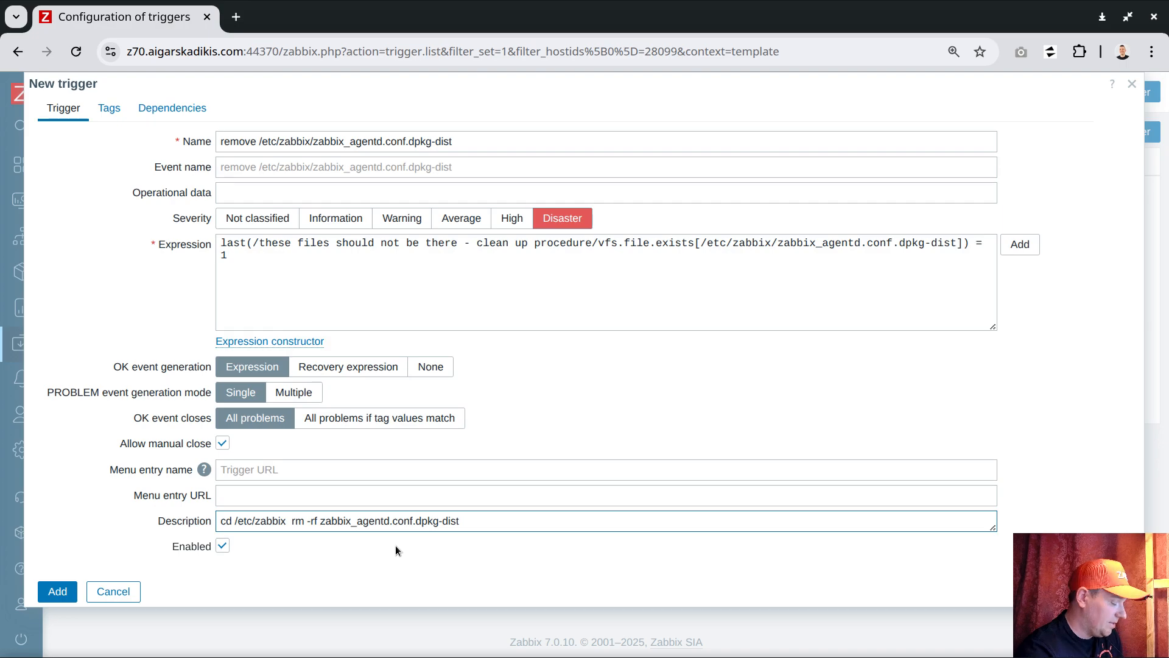
type("&&")
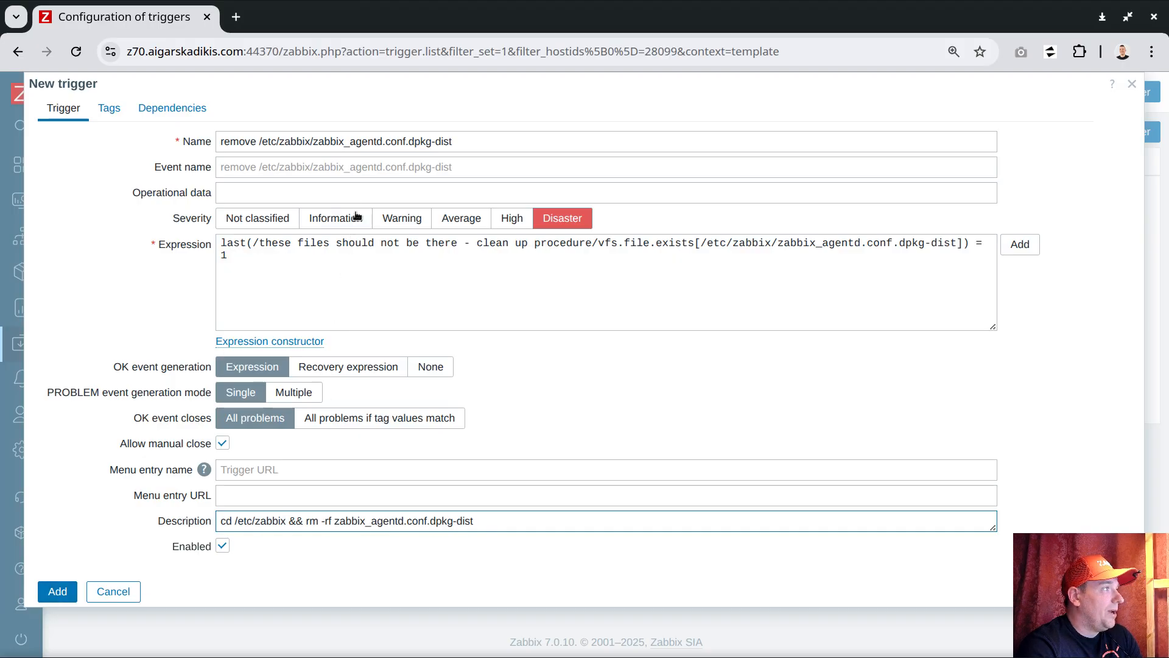
left_click(56, 592)
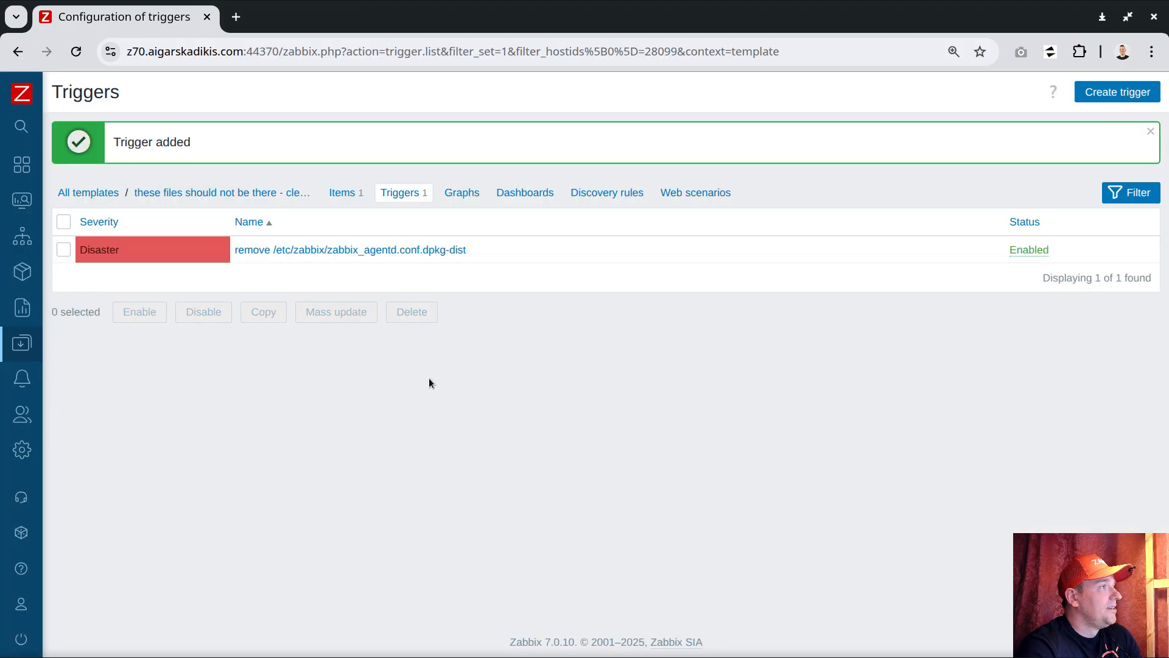
Examine the command and execution target of the "execute trigger description" script, and close it without changes.
mouse_move(49, 341)
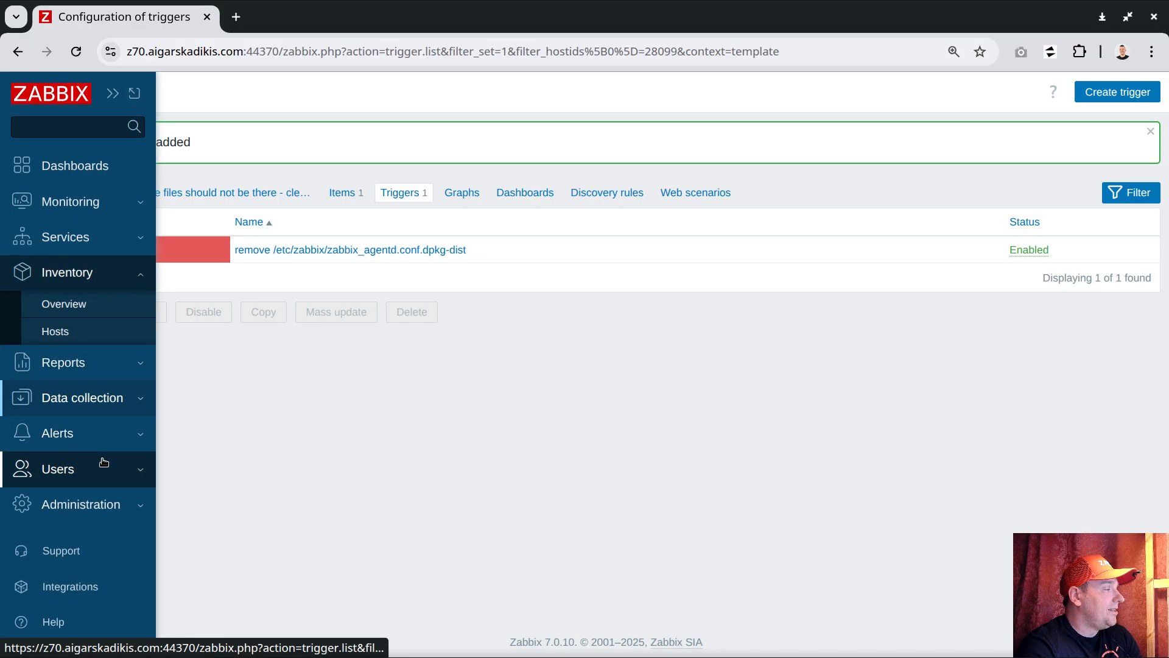
left_click(92, 433)
left_click(59, 467)
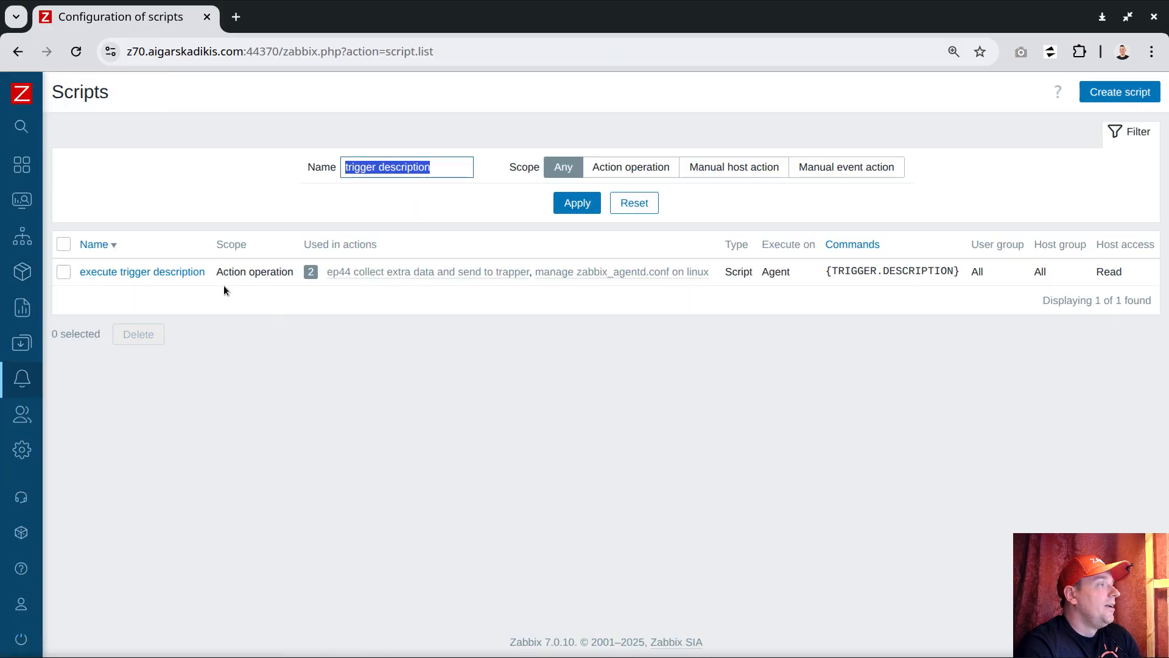
left_click(162, 275)
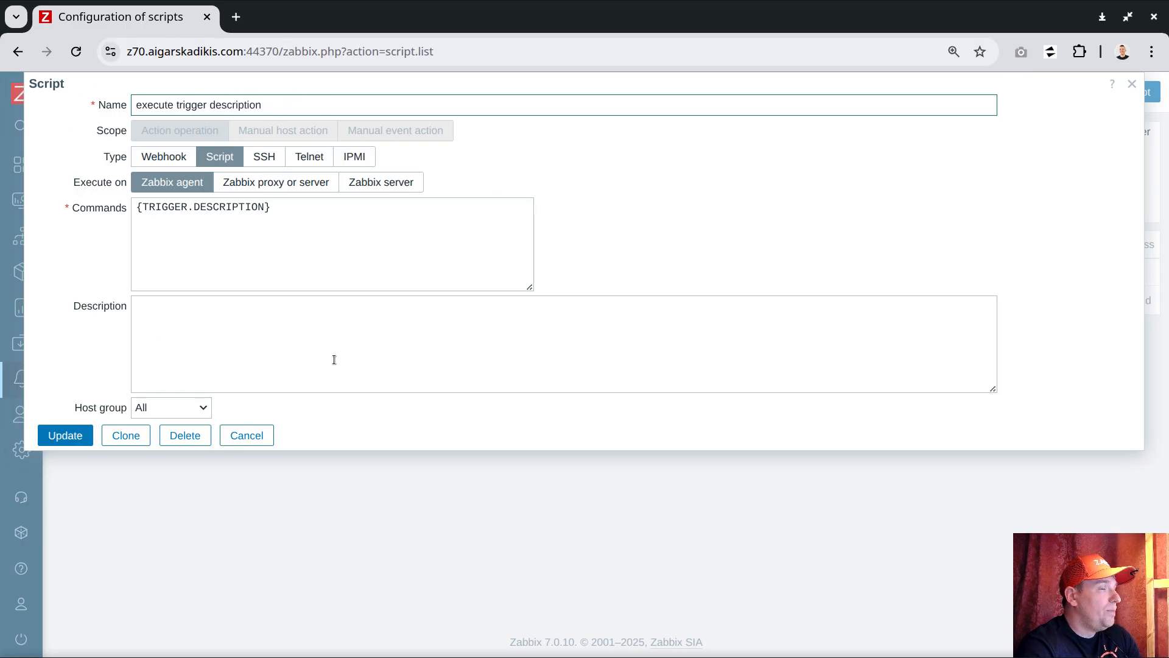
left_click_drag(297, 86, 179, 140)
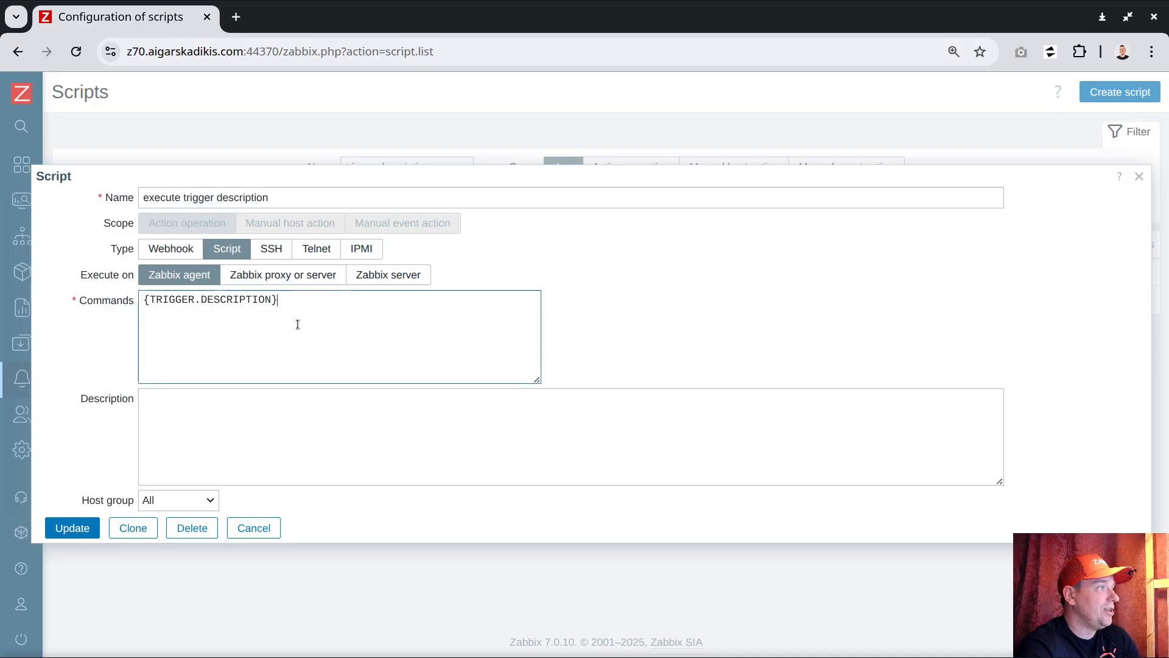
triple_click(287, 303)
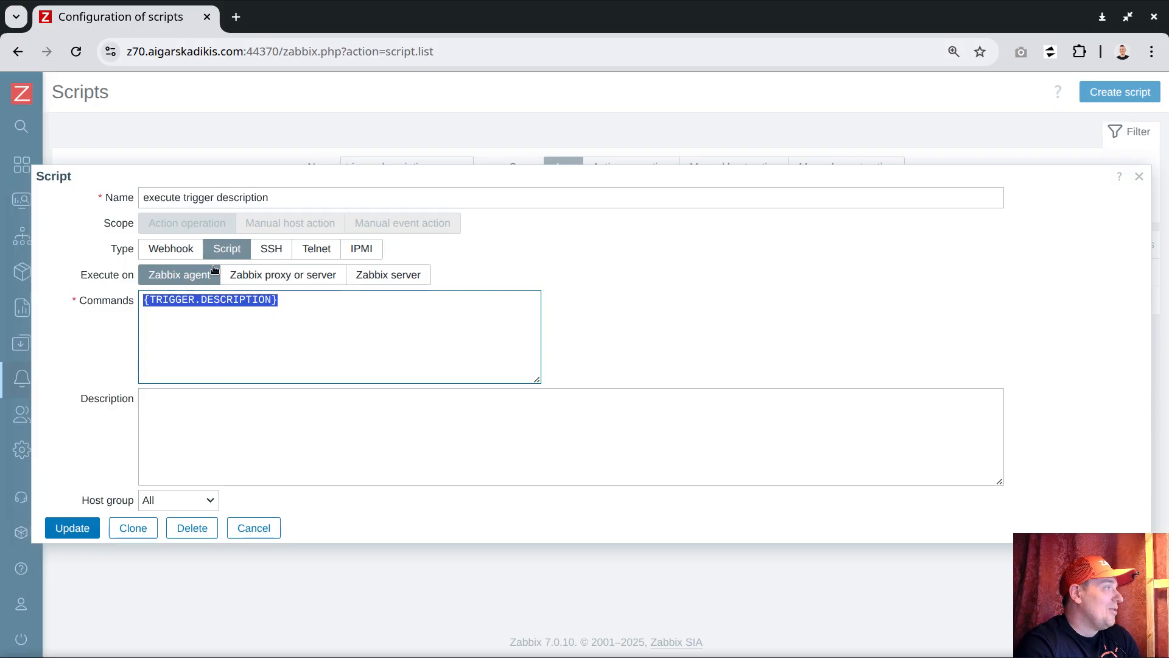
left_click(257, 529)
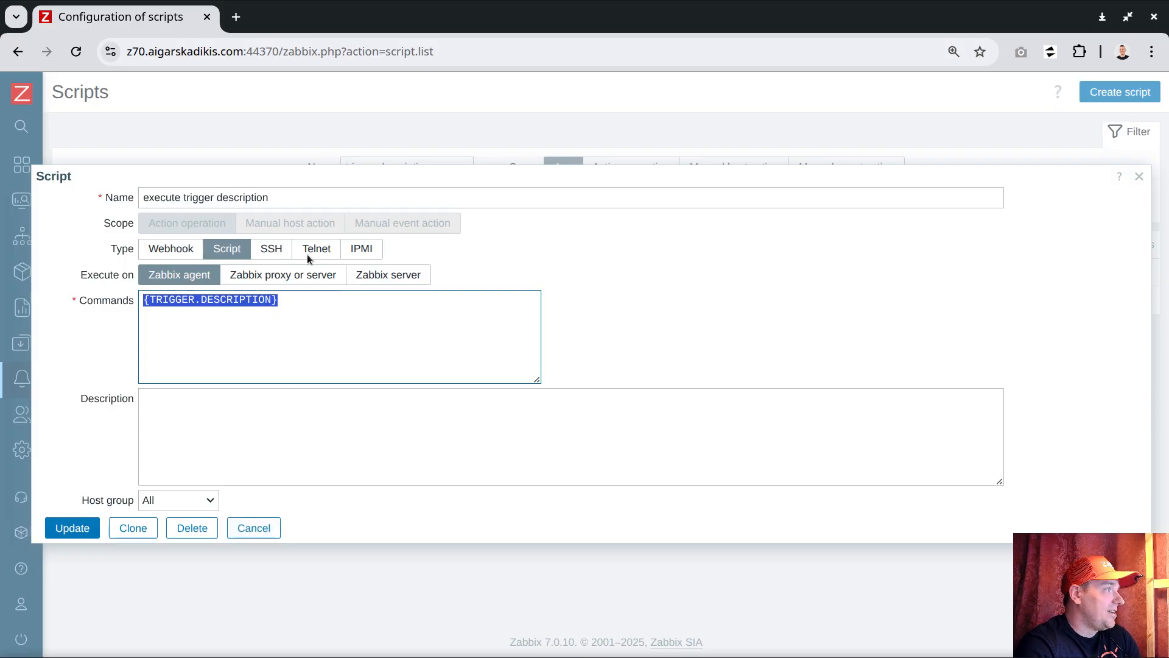
left_click(252, 528)
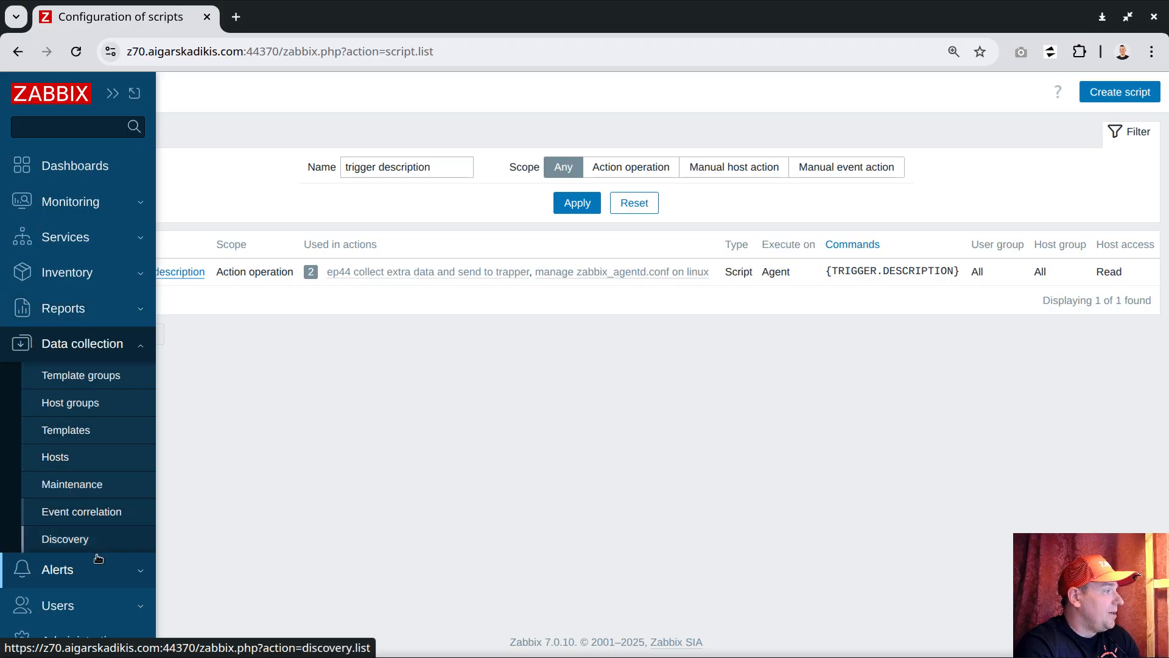
Start a new trigger action named "execute trigger description".
left_click(67, 570)
mouse_move(92, 412)
left_click(203, 413)
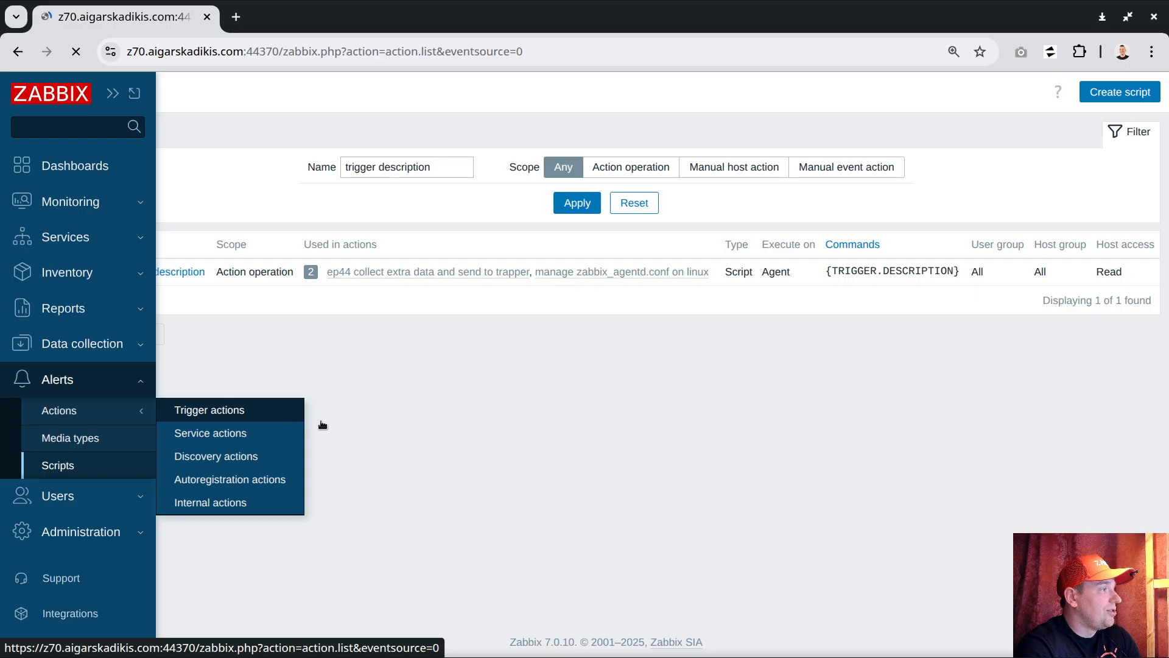
left_click(1085, 93)
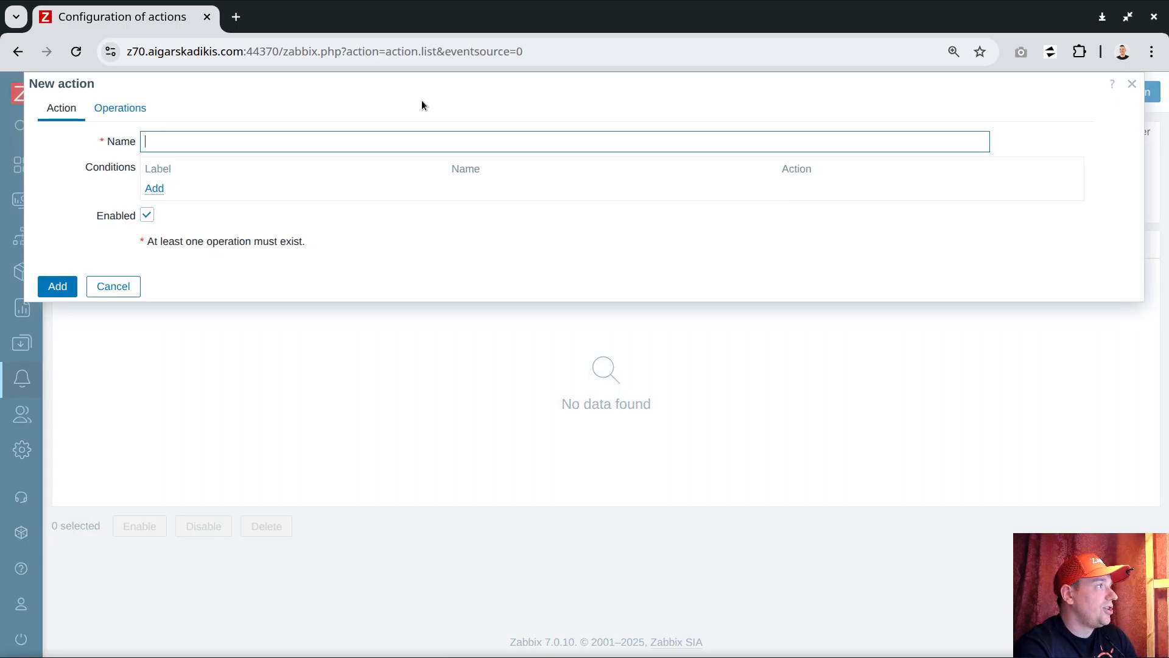
type("execute")
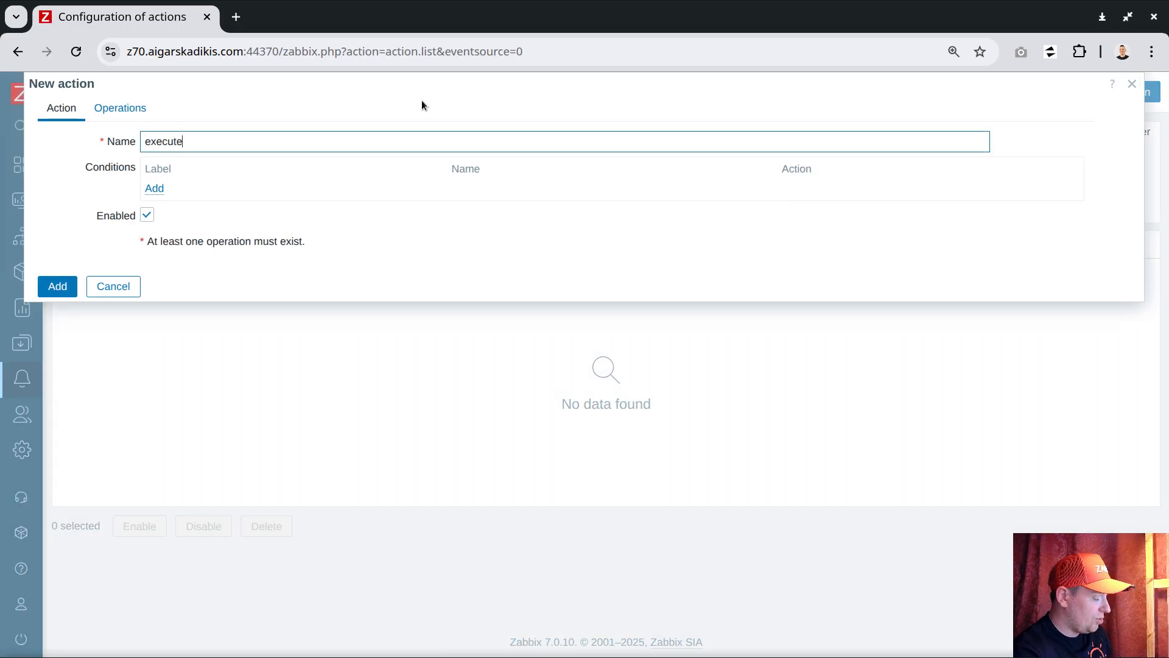
type(" trigger description")
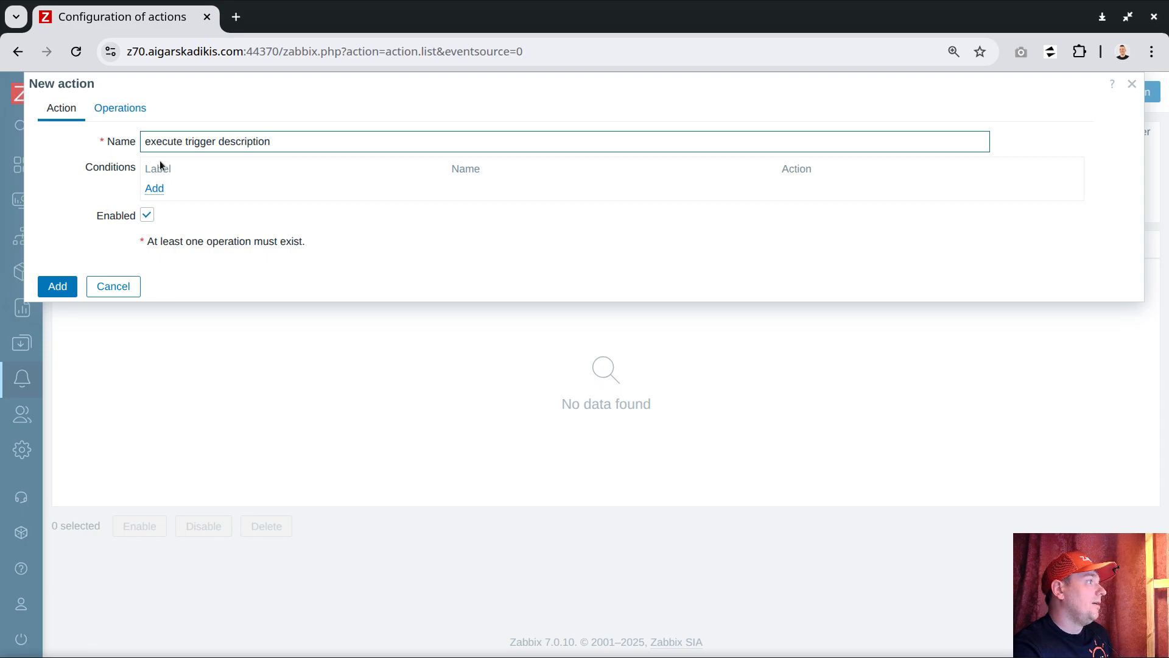
Add a tag value condition to the action requiring tag conf to equal maintain.
left_click(156, 189)
left_click(552, 110)
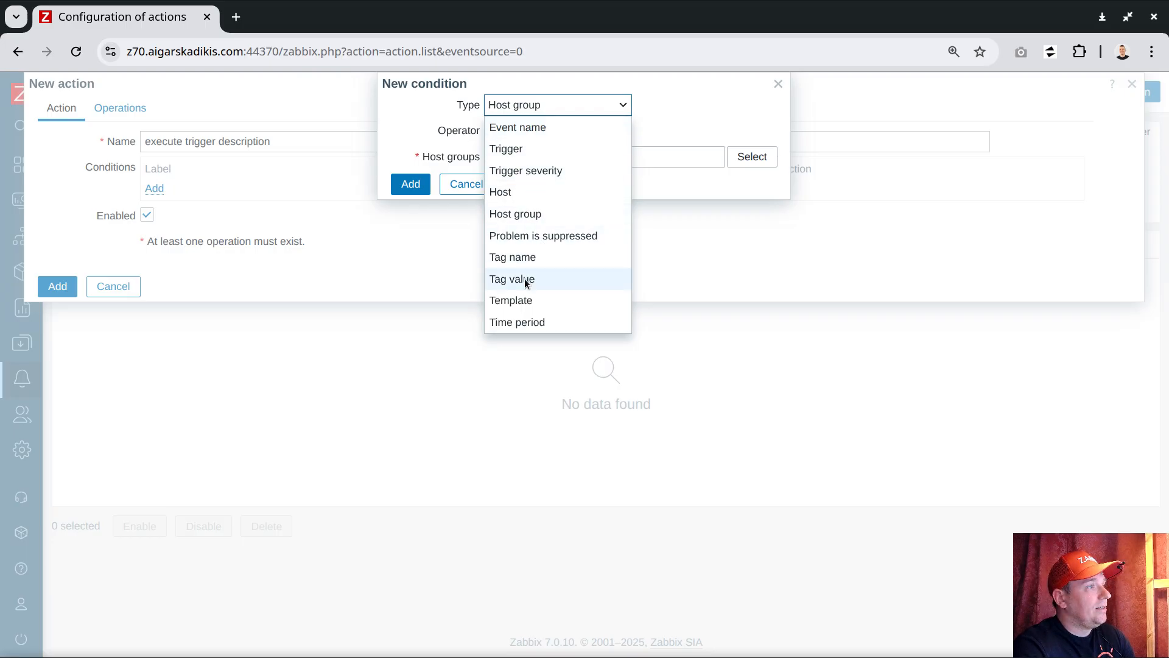
left_click(524, 279)
left_click(526, 133)
type("conf")
key("Tab")
key("Tab")
type("maintain")
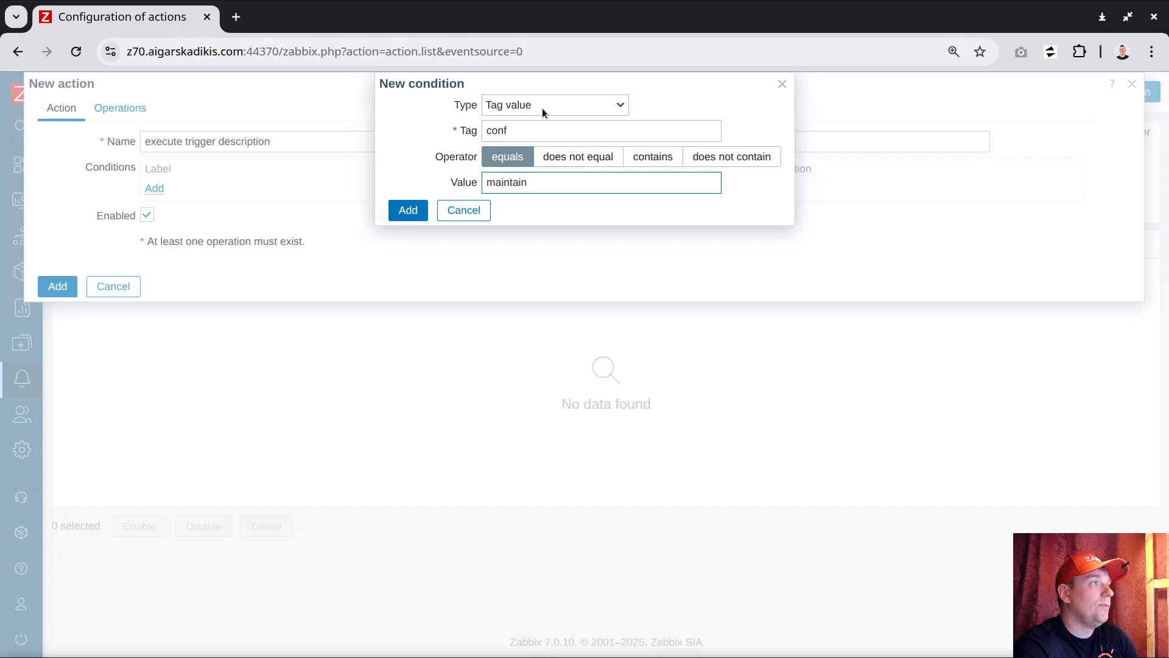
left_click(408, 210)
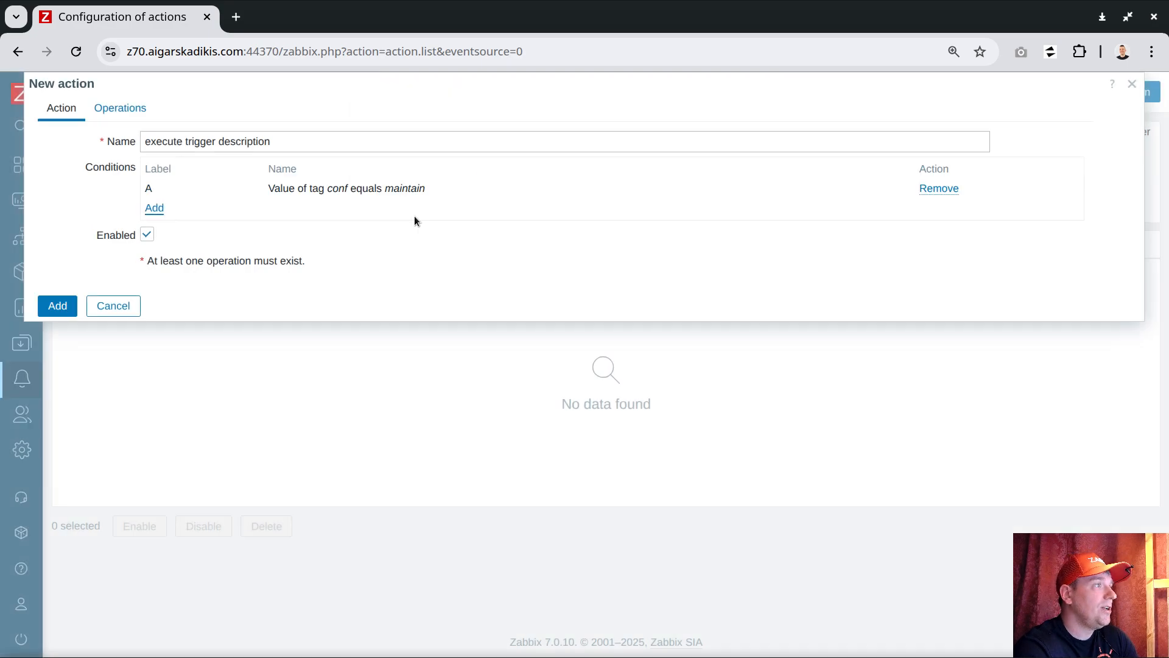
Add a second tag value condition requiring tag execute to equal description.
left_click(154, 208)
left_click(503, 133)
type("execute")
key("Tab")
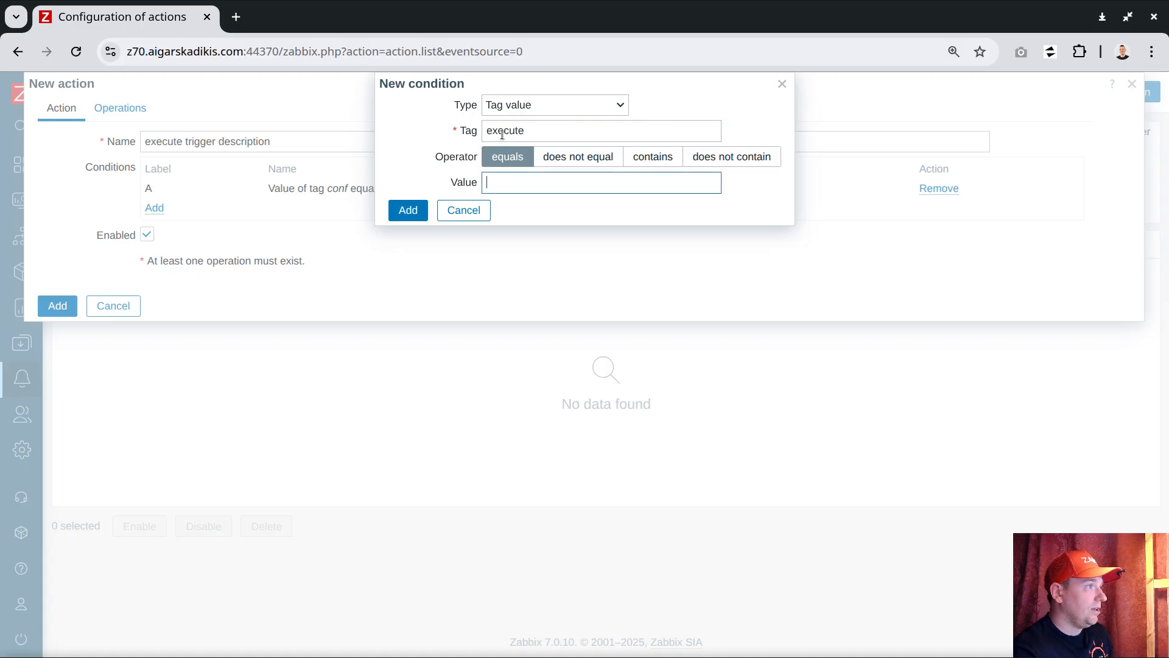
type("desc")
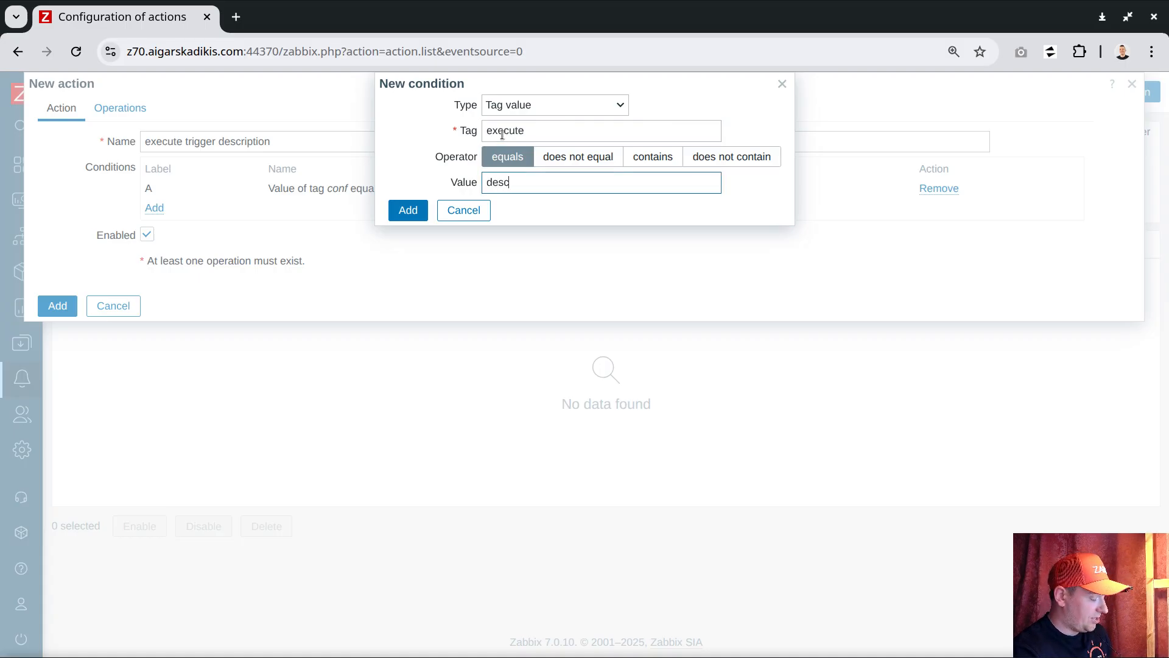
type("ription")
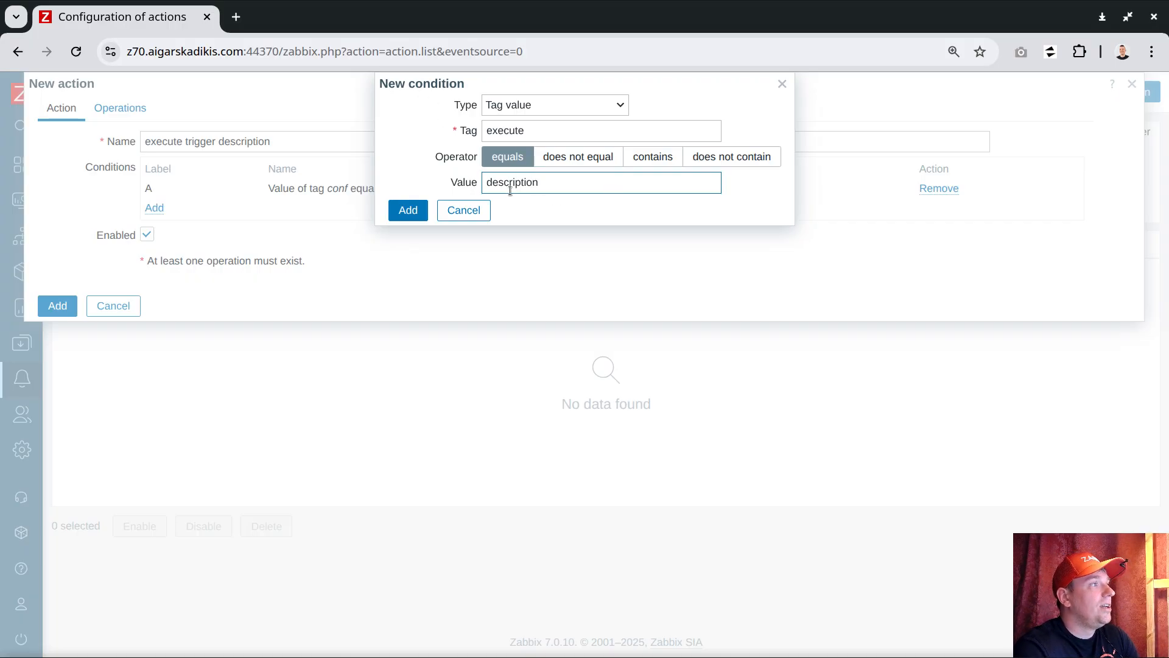
left_click(422, 214)
Set the action's type of calculation to And so both conditions must match.
left_click(232, 167)
left_click(157, 209)
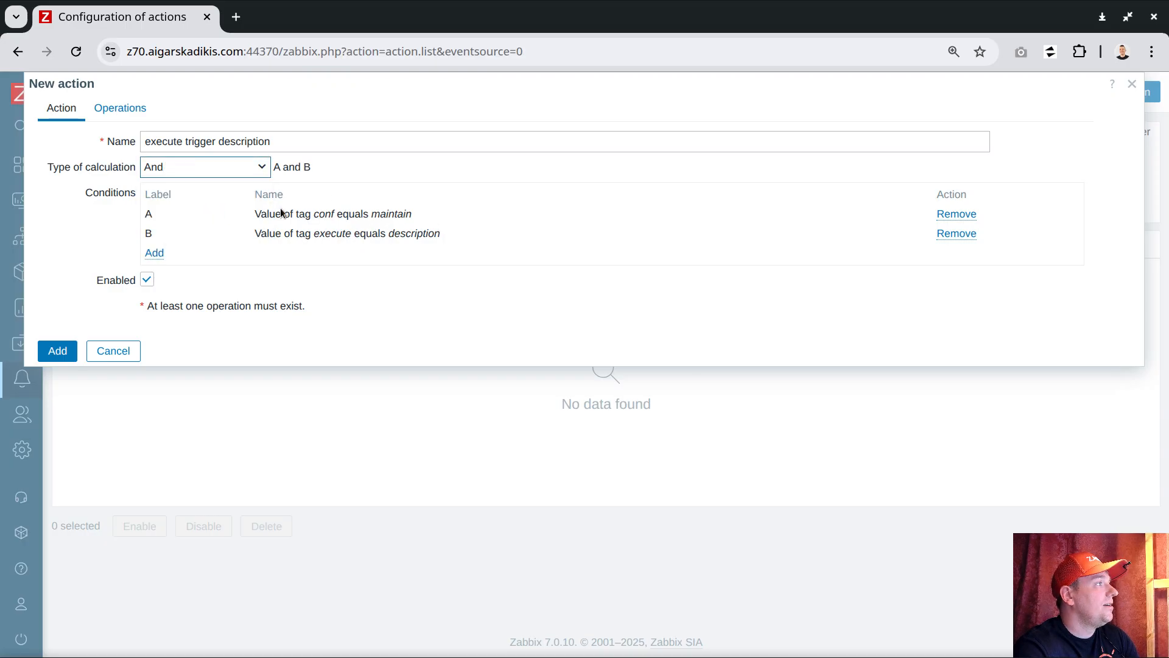
left_click_drag(277, 168, 320, 172)
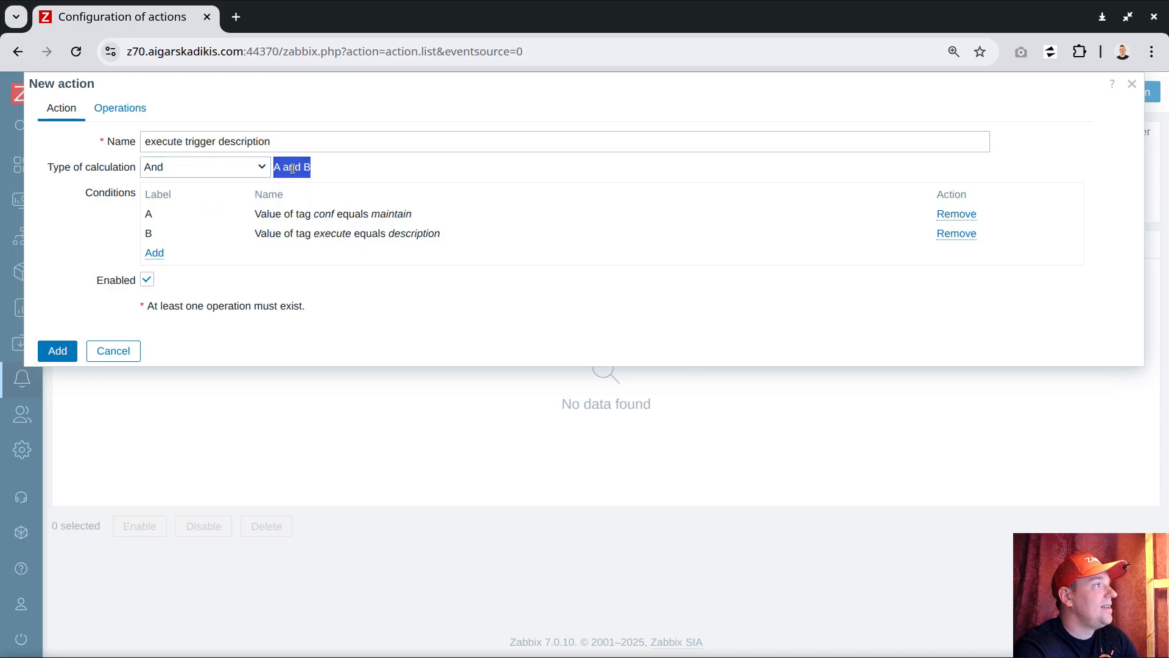
left_click(328, 173)
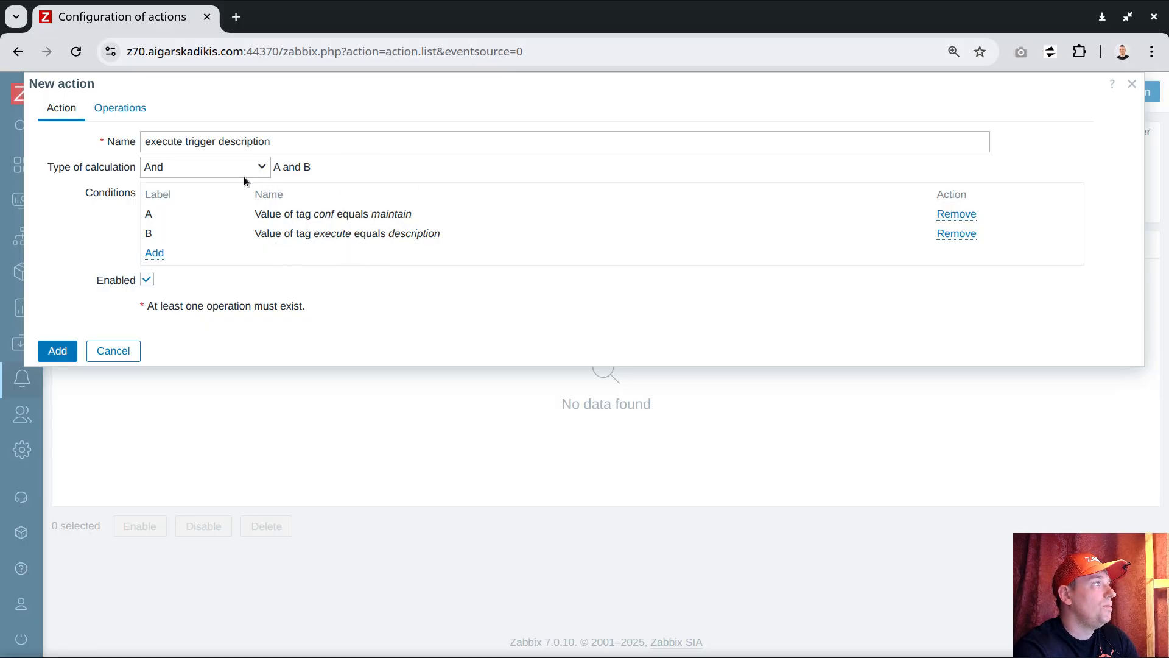
Add an operation that runs the "execute trigger description" script on the current host.
left_click(120, 108)
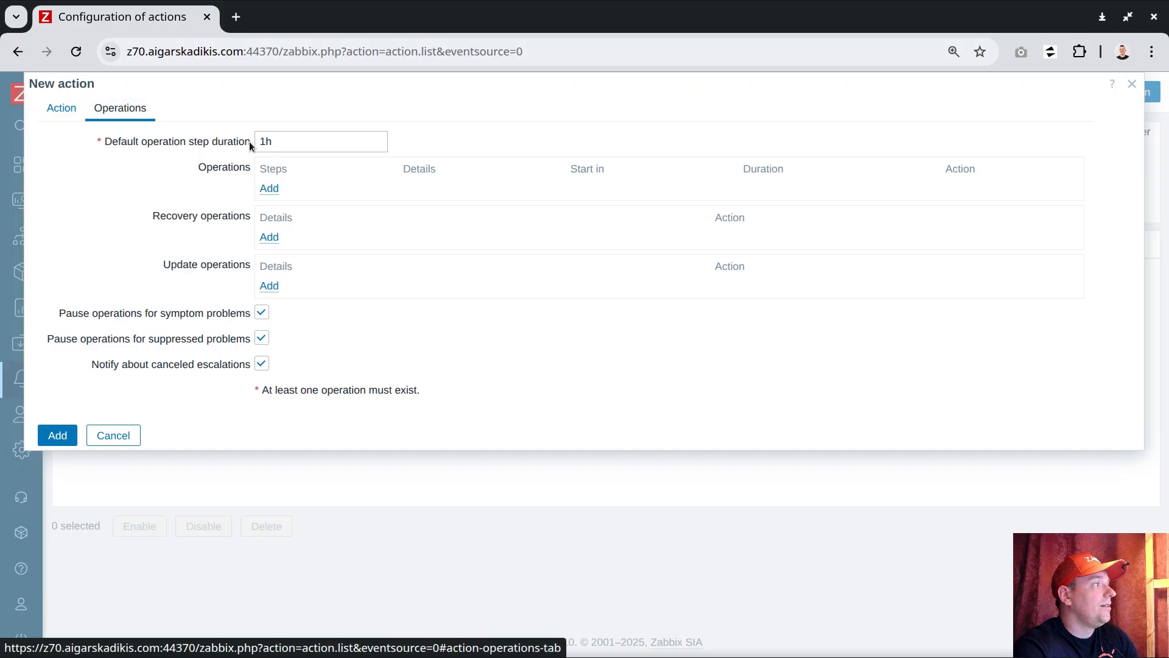
left_click(272, 189)
left_click(470, 103)
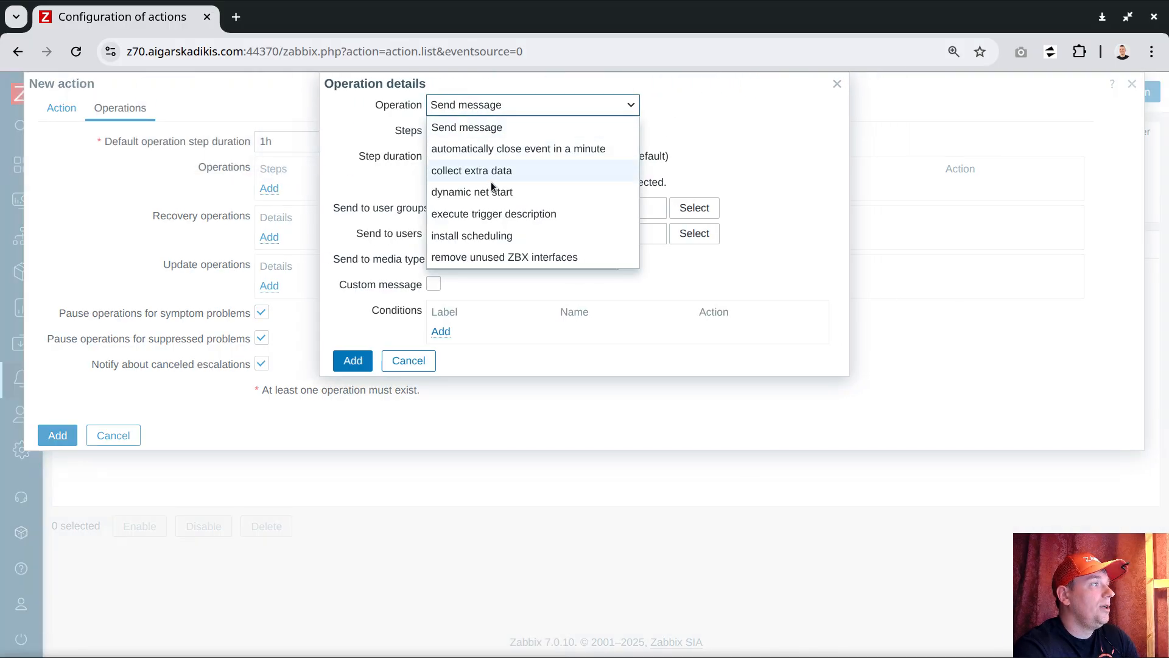
left_click(514, 213)
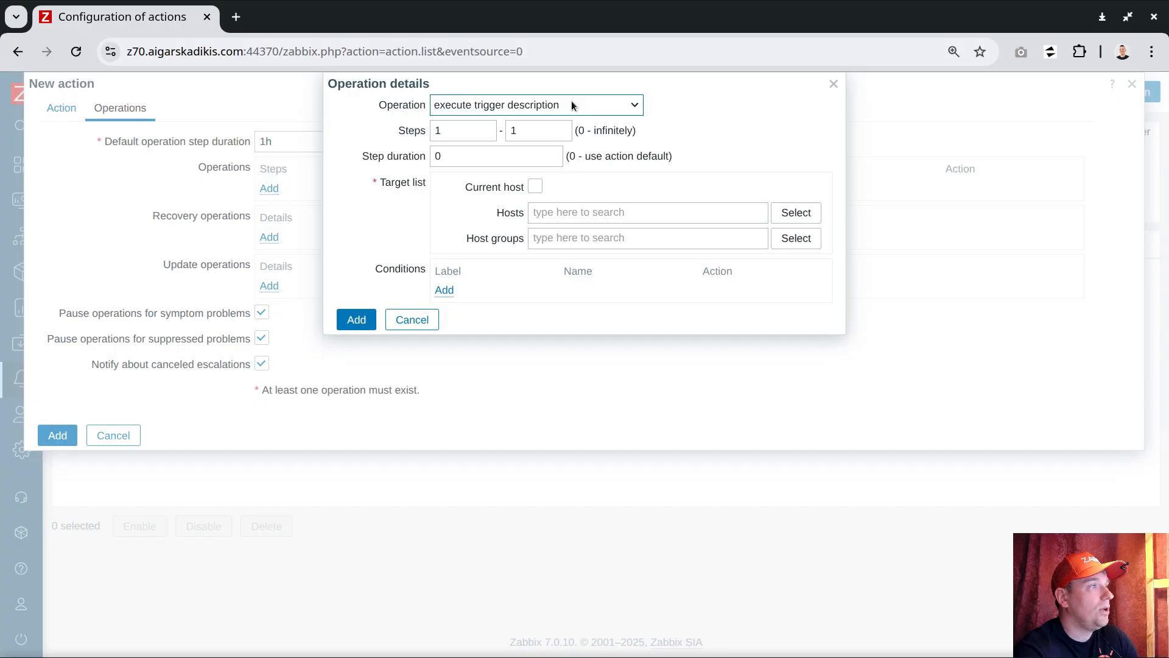
left_click(536, 187)
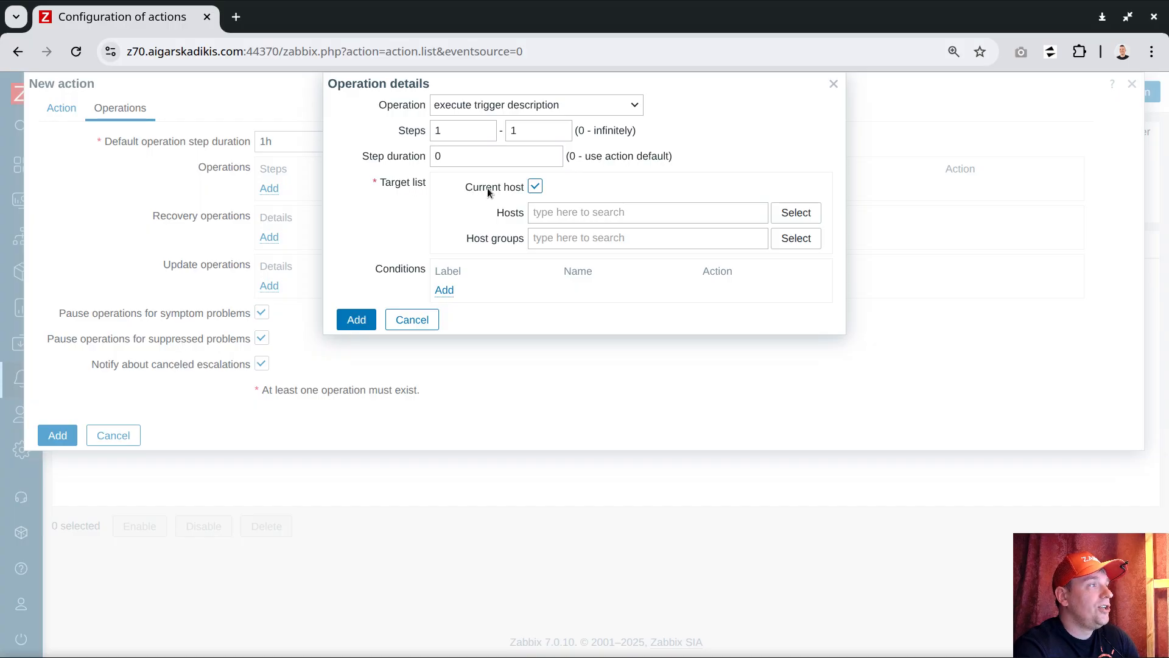
left_click(359, 320)
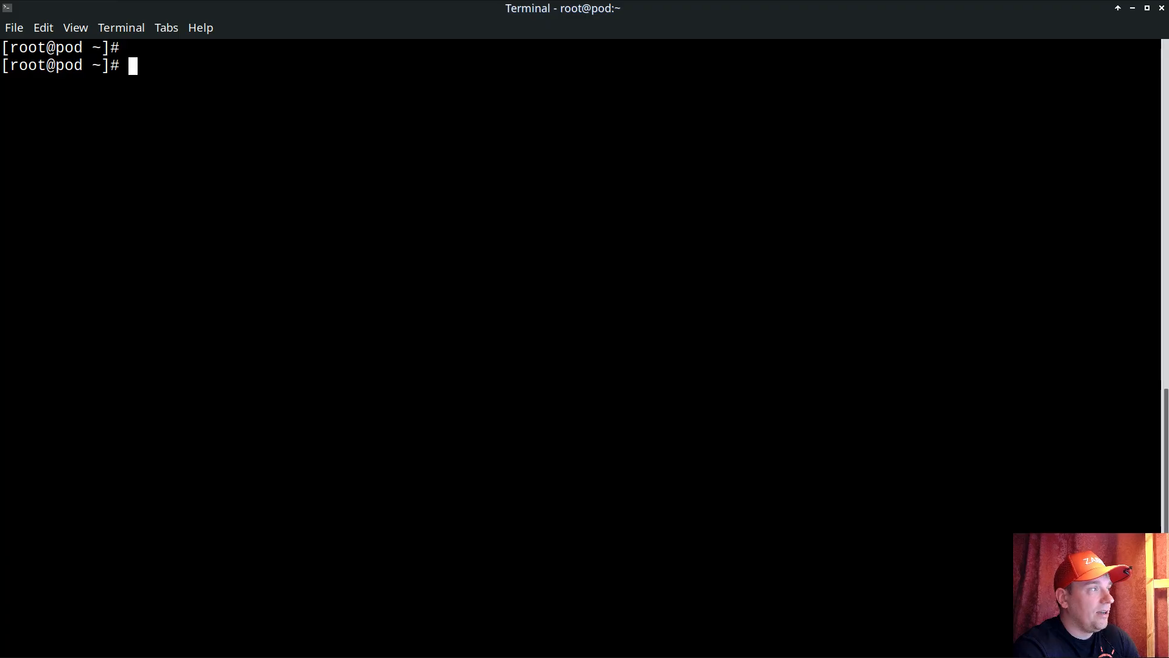
Switch to the terminal, print /etc/zabbix/zabbix_agentd.conf and examine its AllowKey and AllowRoot settings.
type("ca")
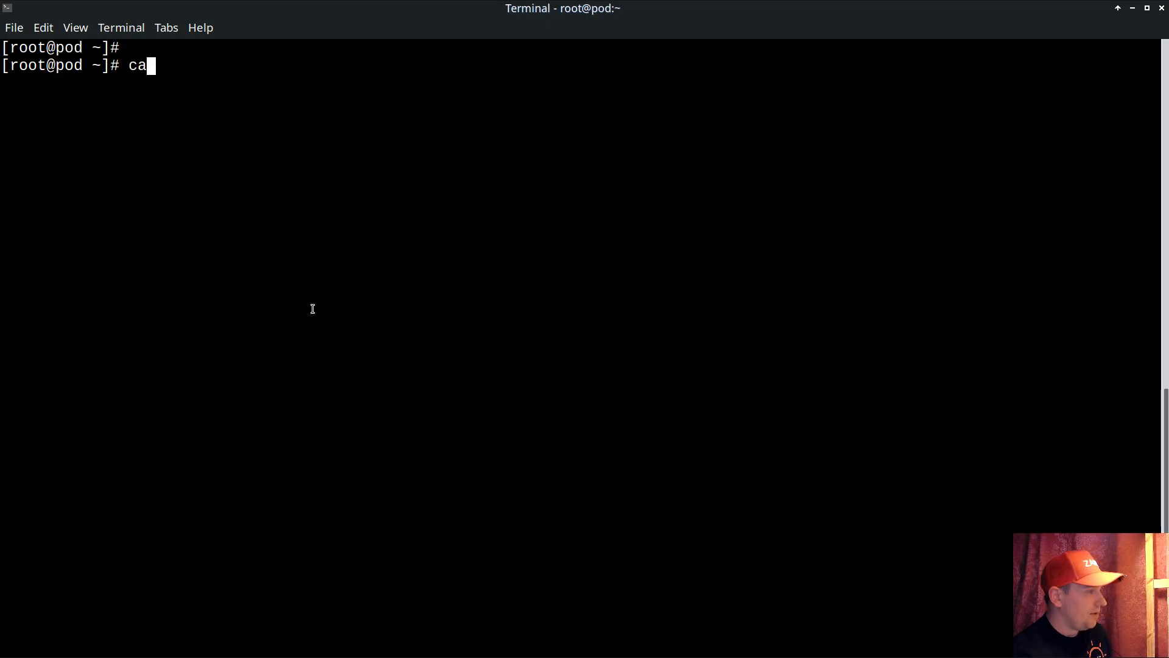
type("t /etc/zabbix/zabbix_agent")
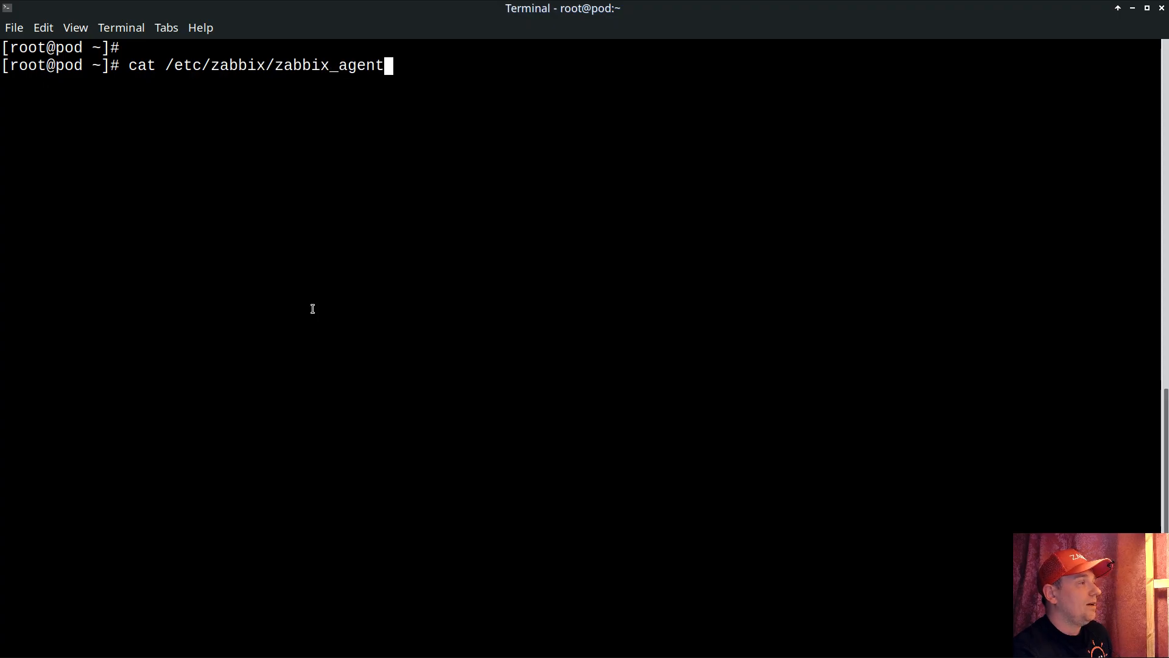
type("d.c")
key("Tab")
key("Return")
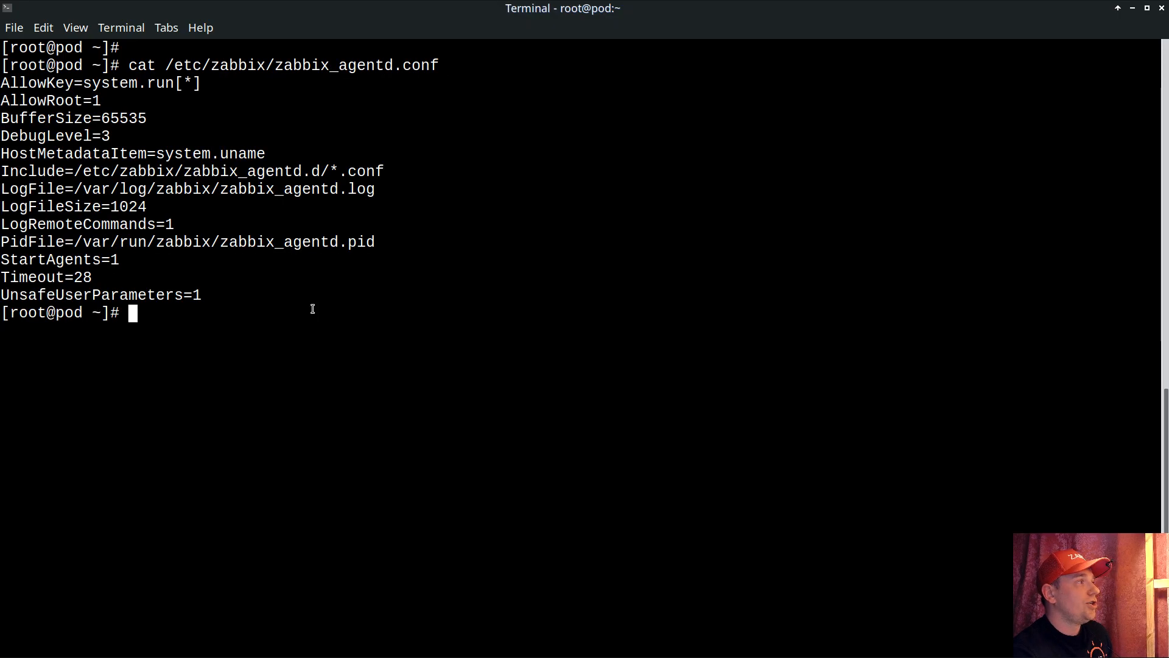
left_click_drag(2, 83, 202, 84)
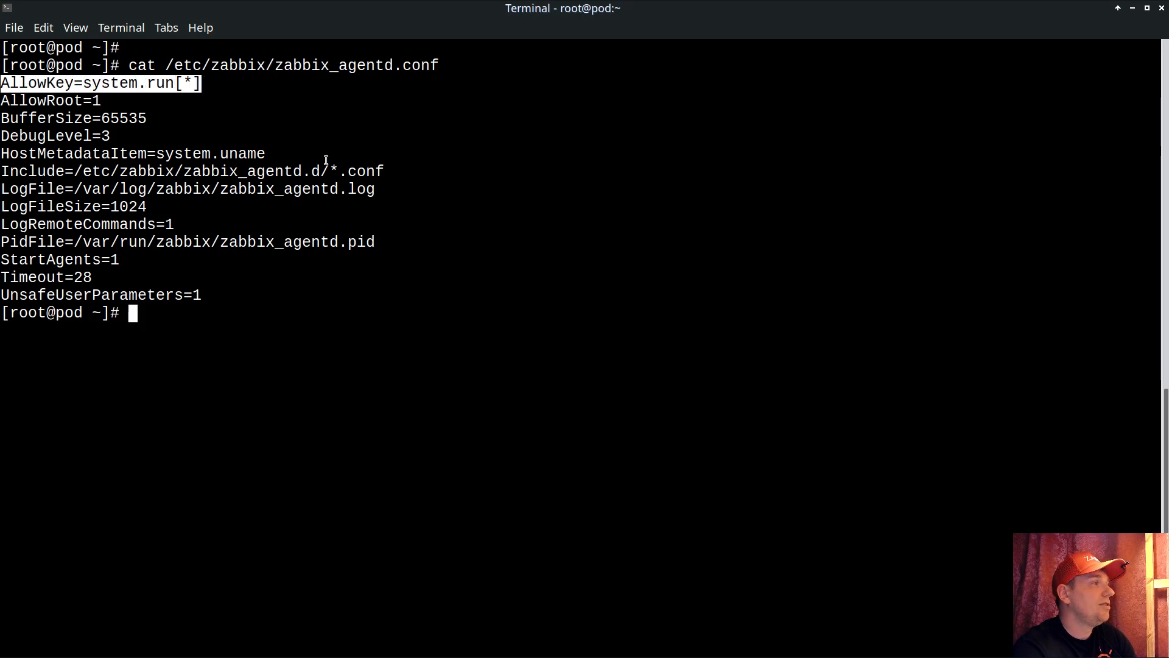
left_click(3, 100)
left_click_drag(3, 100, 101, 102)
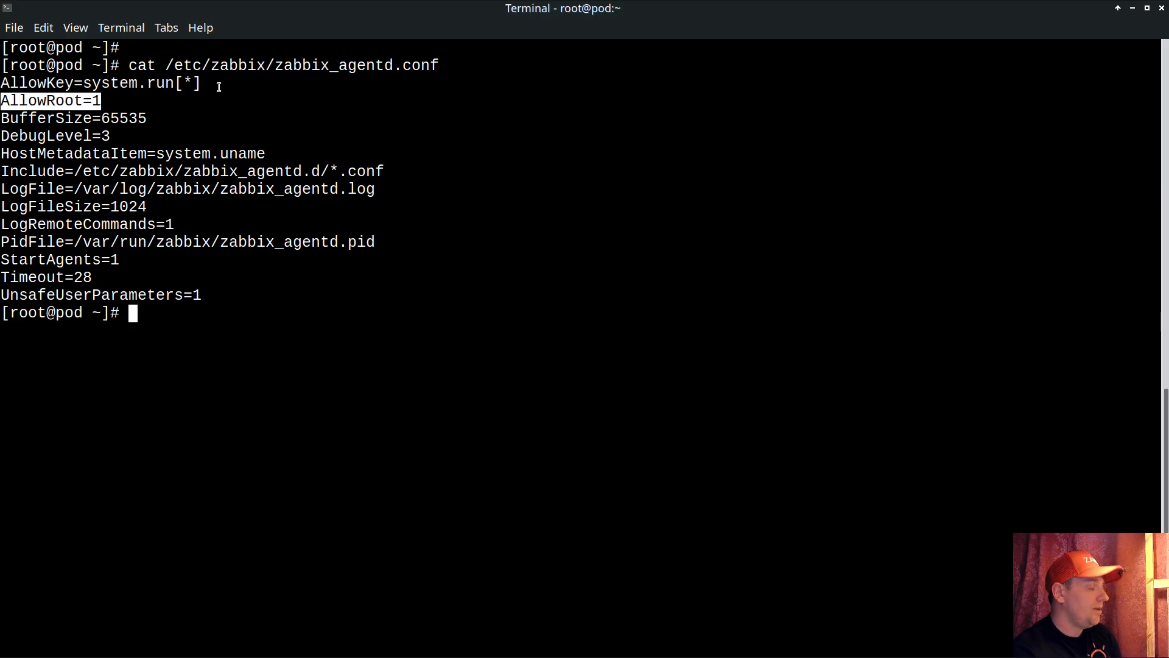
Open the zabbix-agent service override with systemctl edit, examine its User and Group settings, and quit without saving.
type("systemctl ")
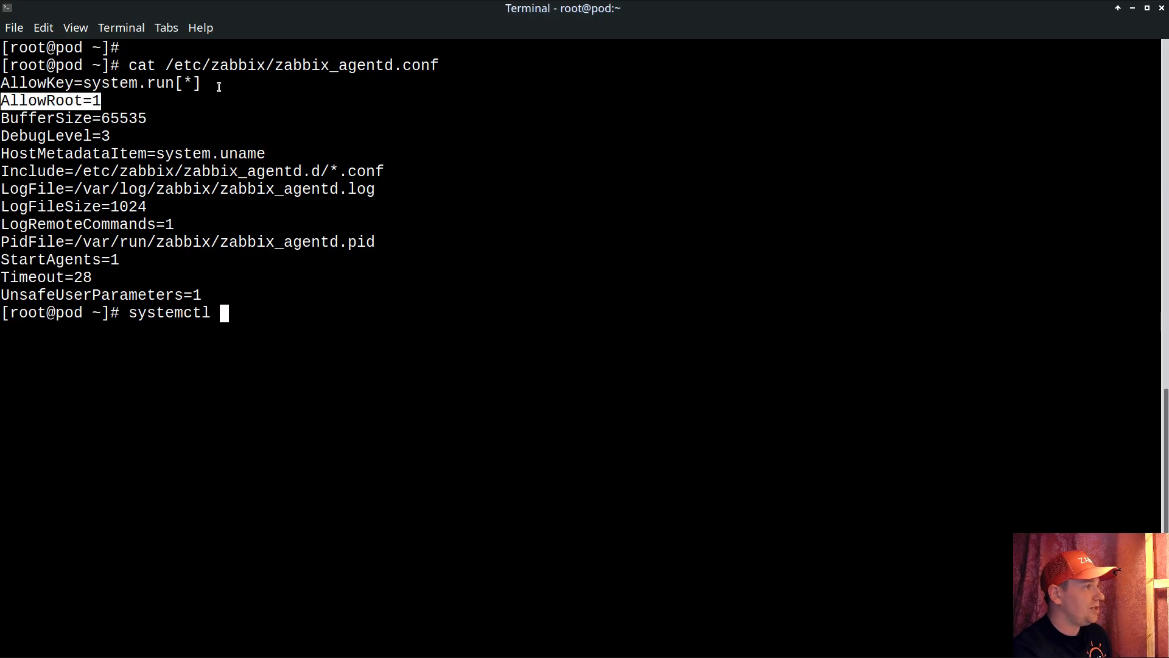
type("edit zabbix-agent")
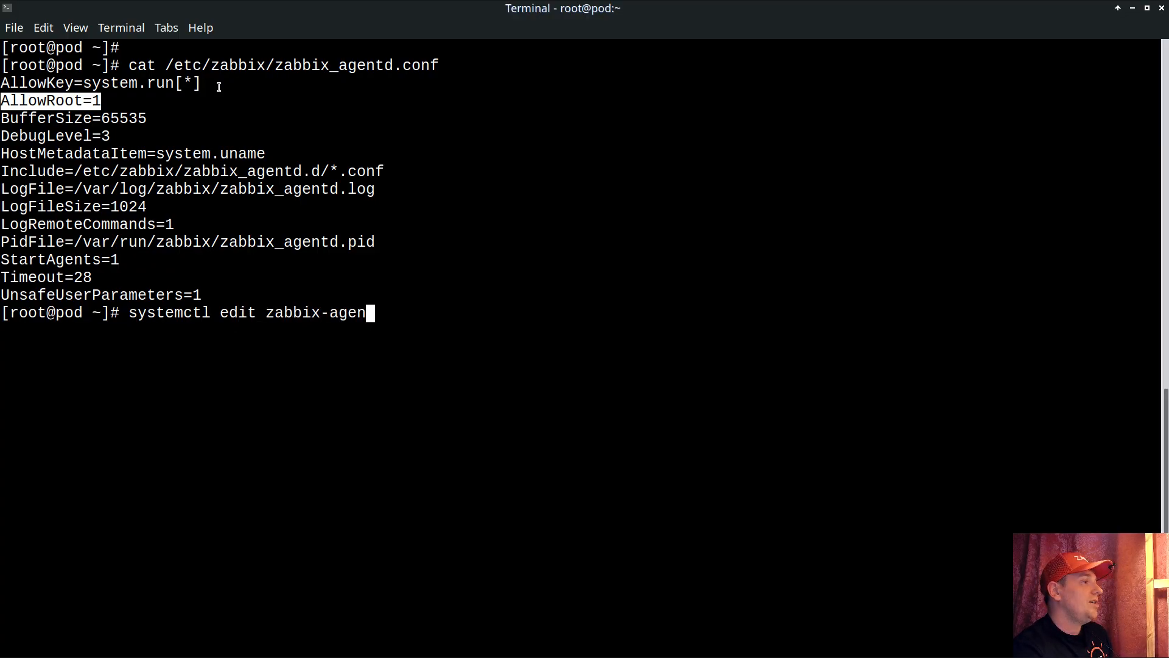
key("Return")
left_click_drag(2, 118, 97, 141)
left_click(106, 123)
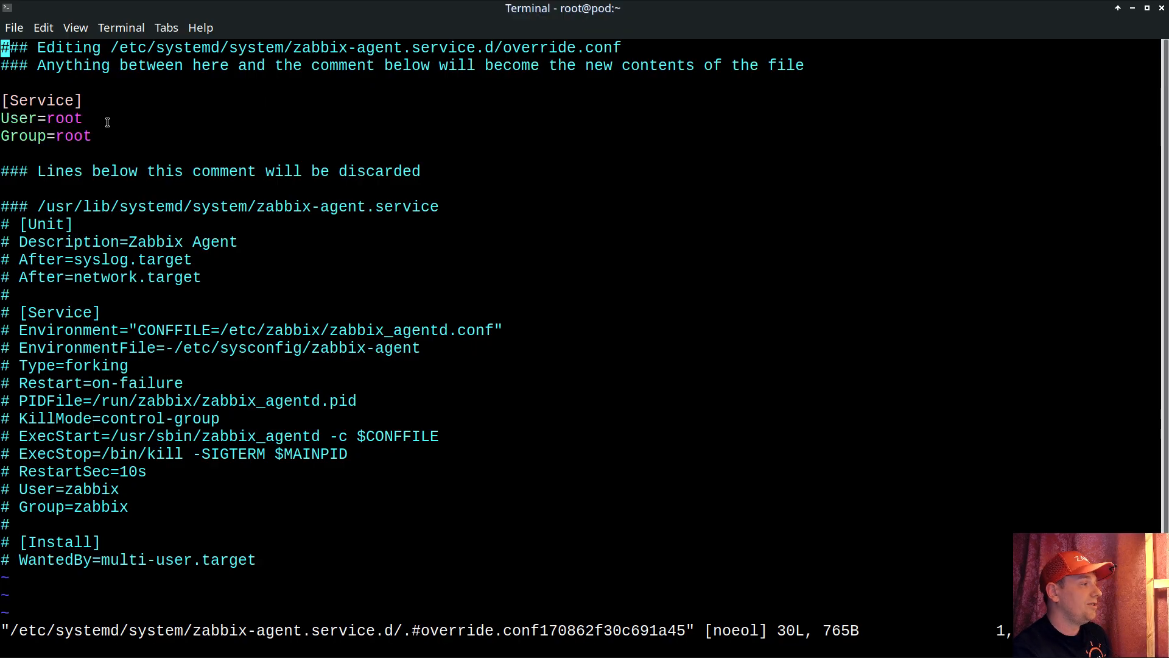
type(":q!")
key("Return")
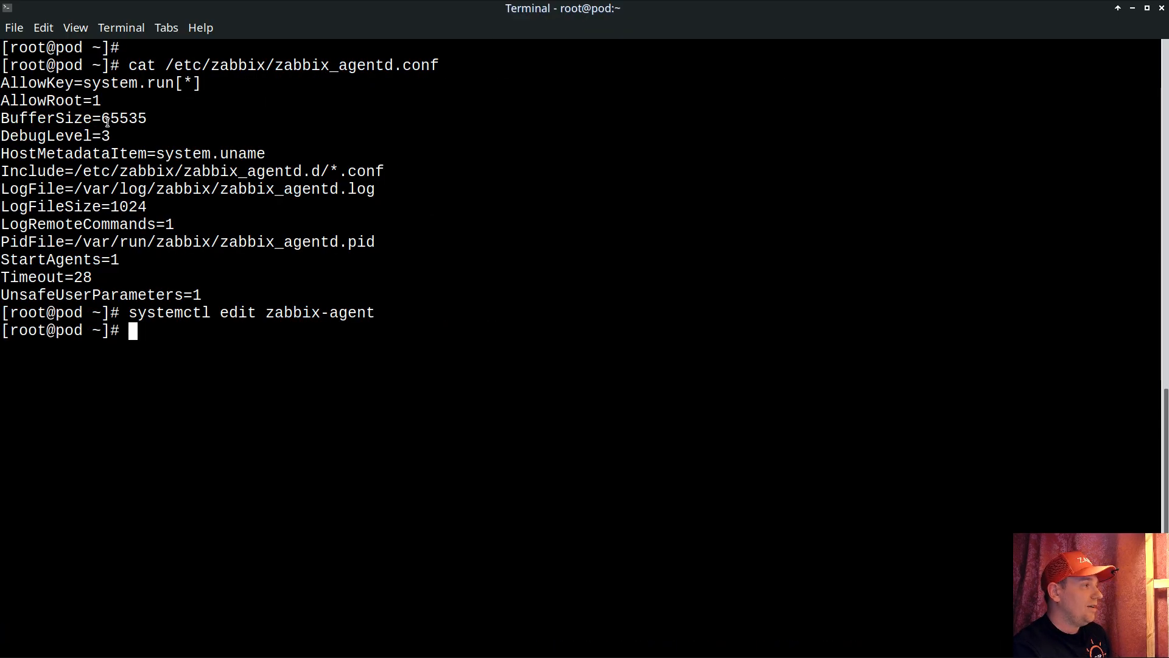
List the running agent processes with ps auxww|grep agentd[:] and check which user owns them.
type("ps auxww|grep ag")
key("BackSpace")
type("gentd[:]")
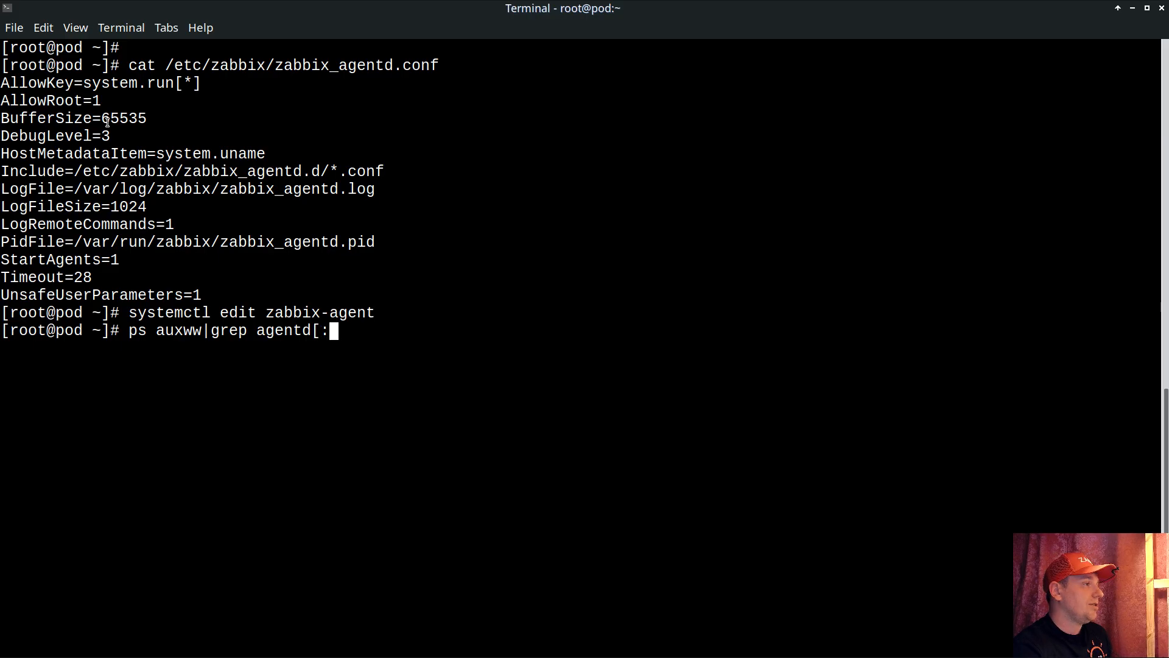
key("Return")
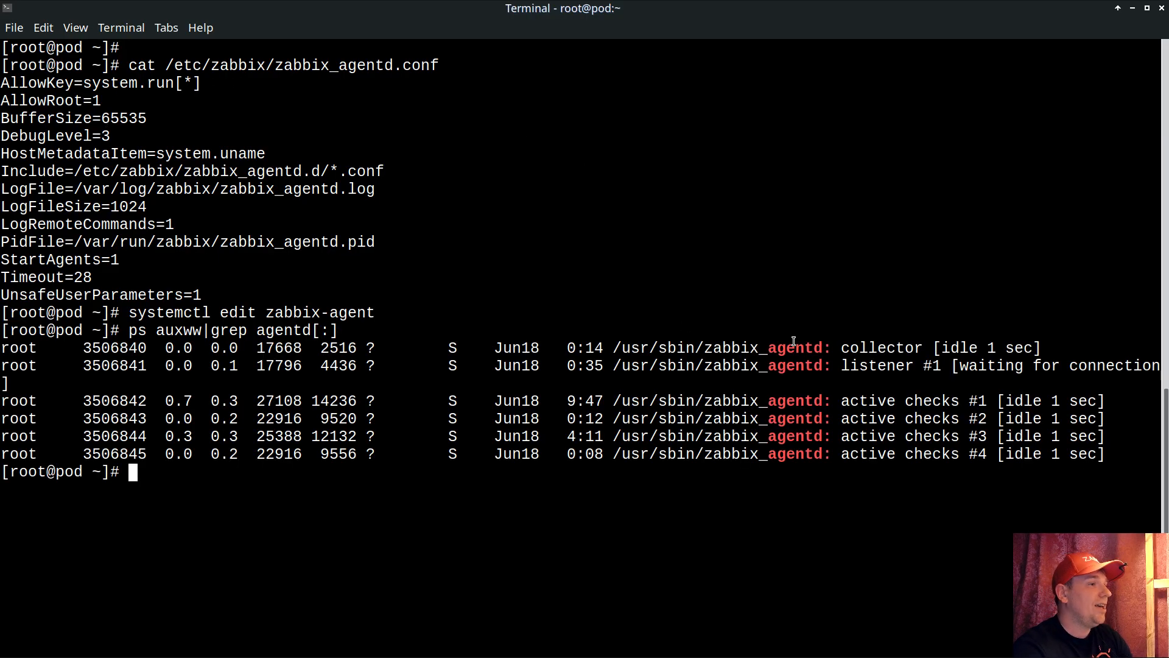
double_click(13, 348)
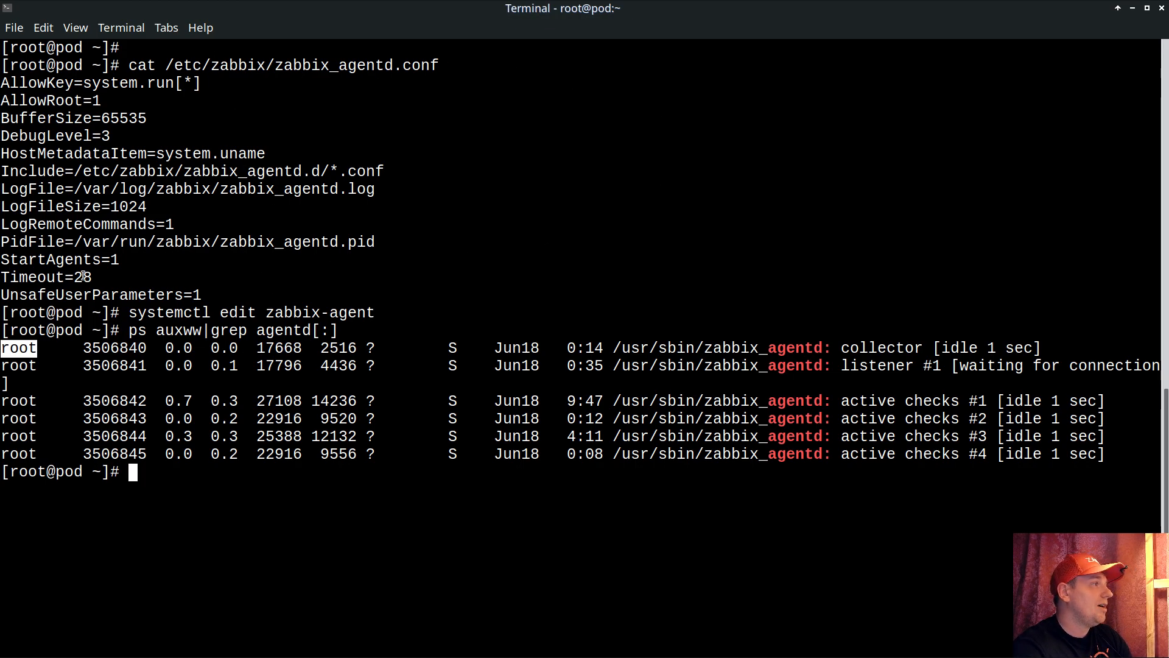
Find the systemctl daemon-reload command in the shell history and run it.
left_click_drag(129, 313, 375, 312)
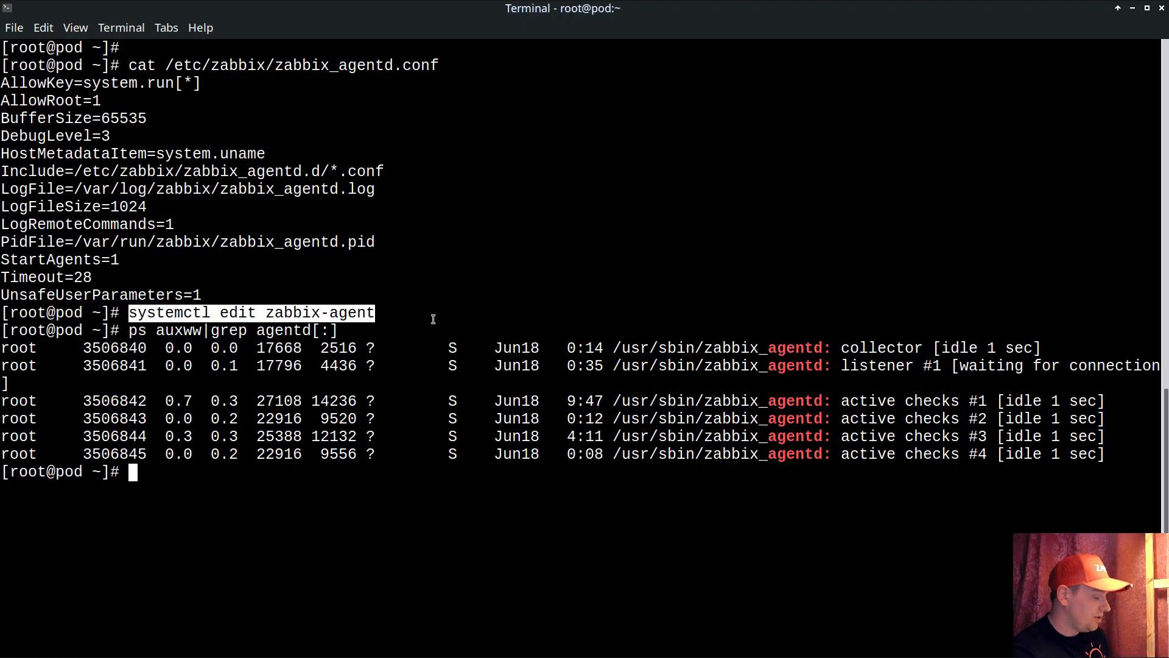
key("ctrl+r")
type("relad")
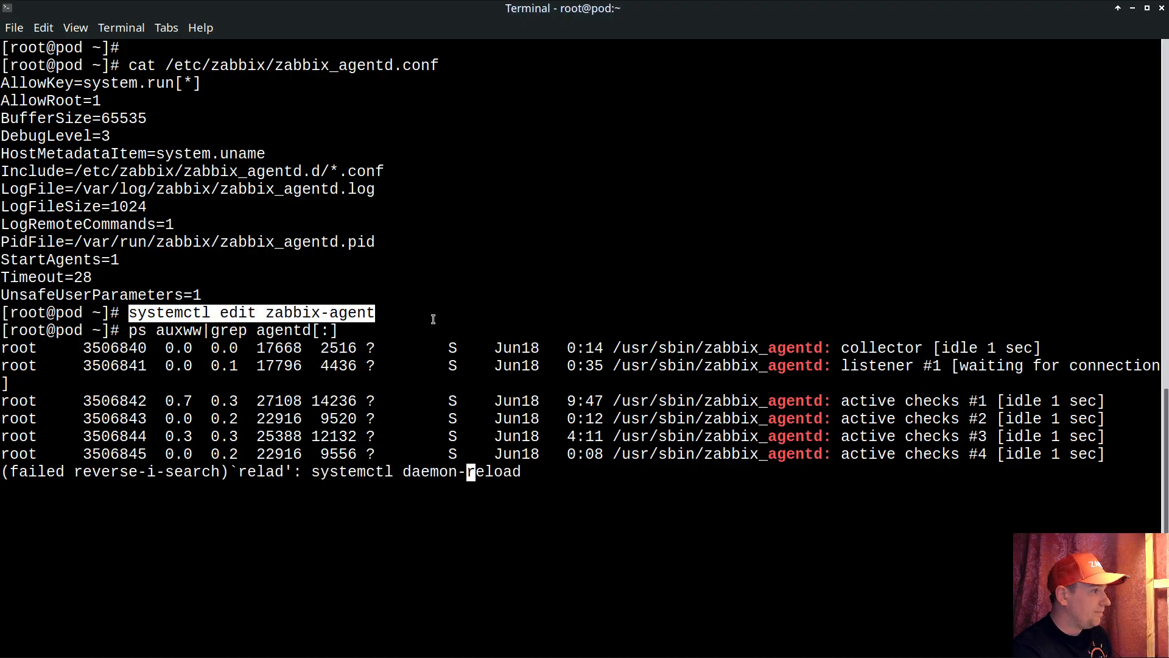
key("Return")
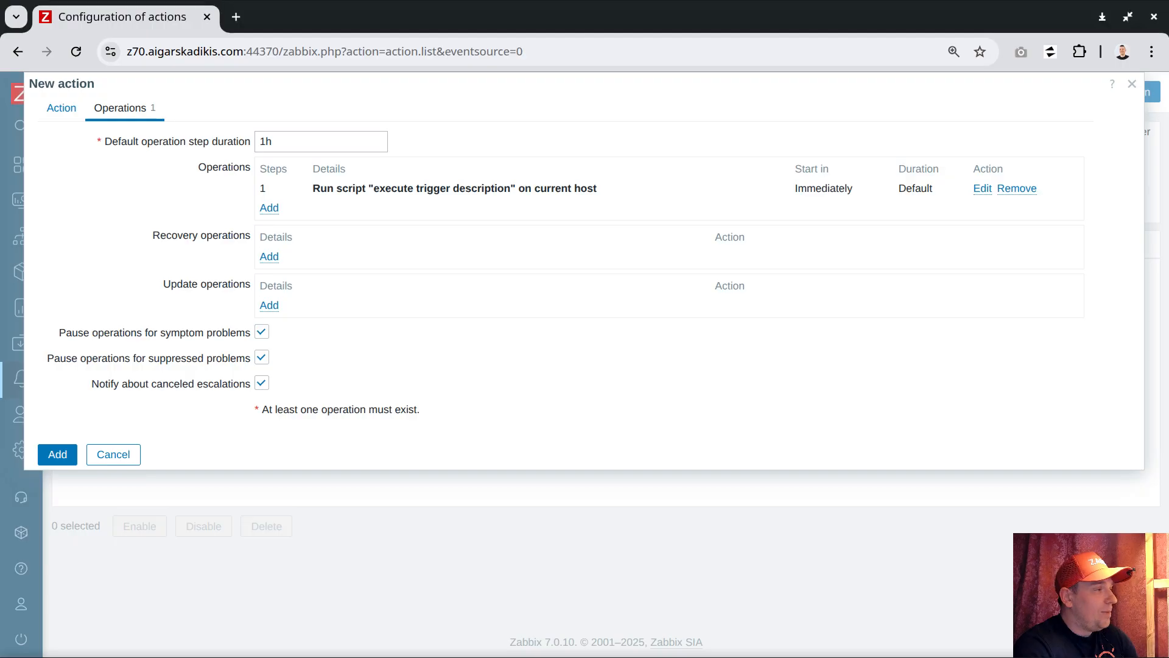
Back in Zabbix, save the new trigger action and open the triggers of the "these files should not be there - clean up procedure" template.
left_click(57, 454)
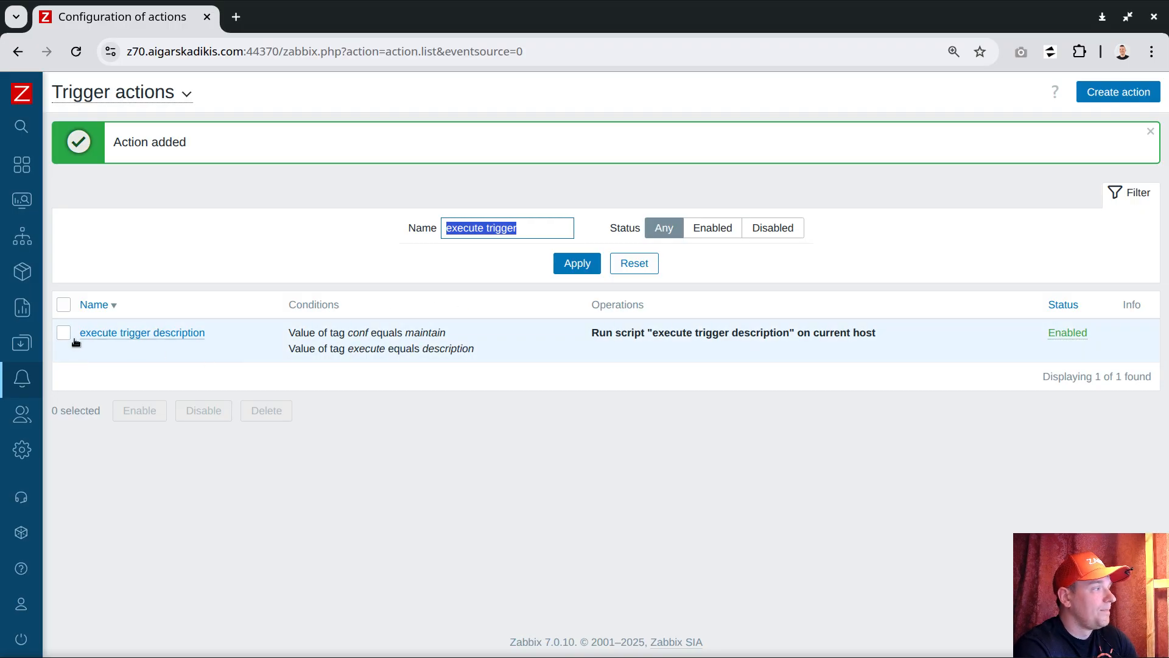
left_click(35, 345)
left_click(66, 429)
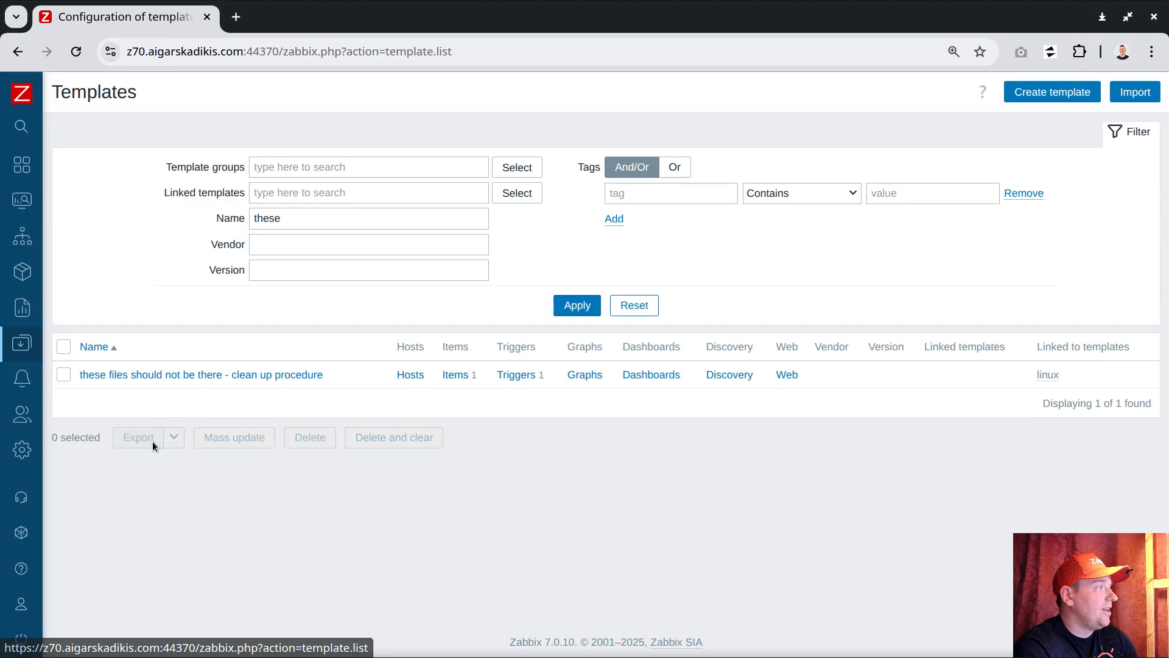
left_click(517, 376)
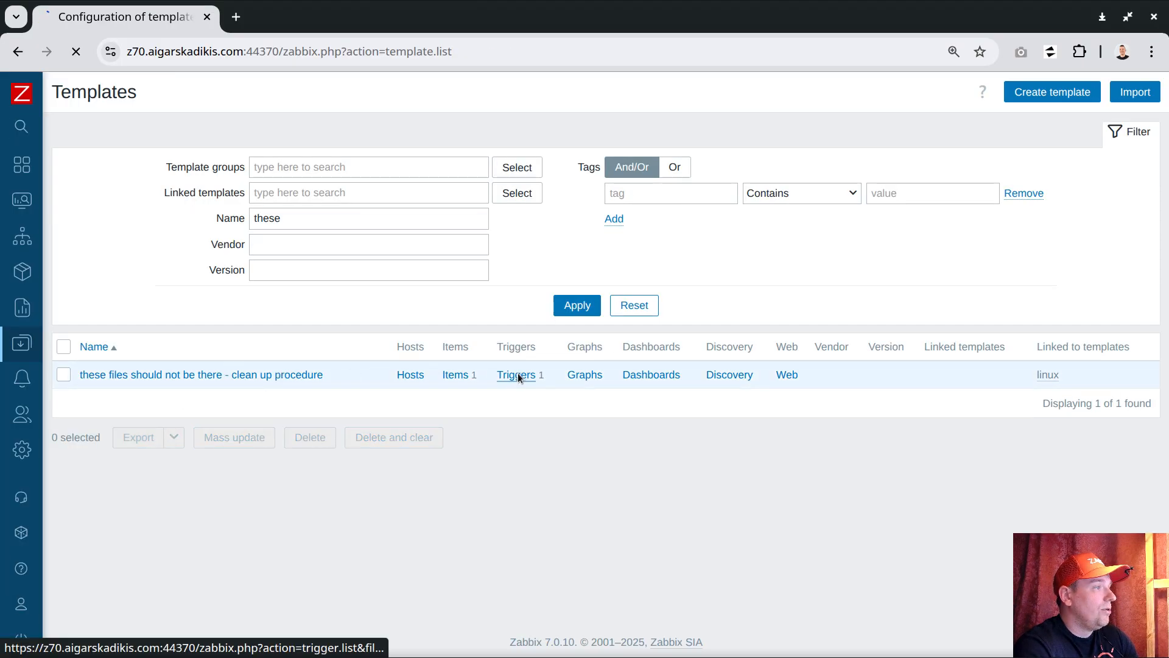
Add the tag execute with value description to the remove /etc/zabbix/zabbix_agentd.conf.dpkg-dist trigger and save it.
left_click(282, 190)
left_click(109, 107)
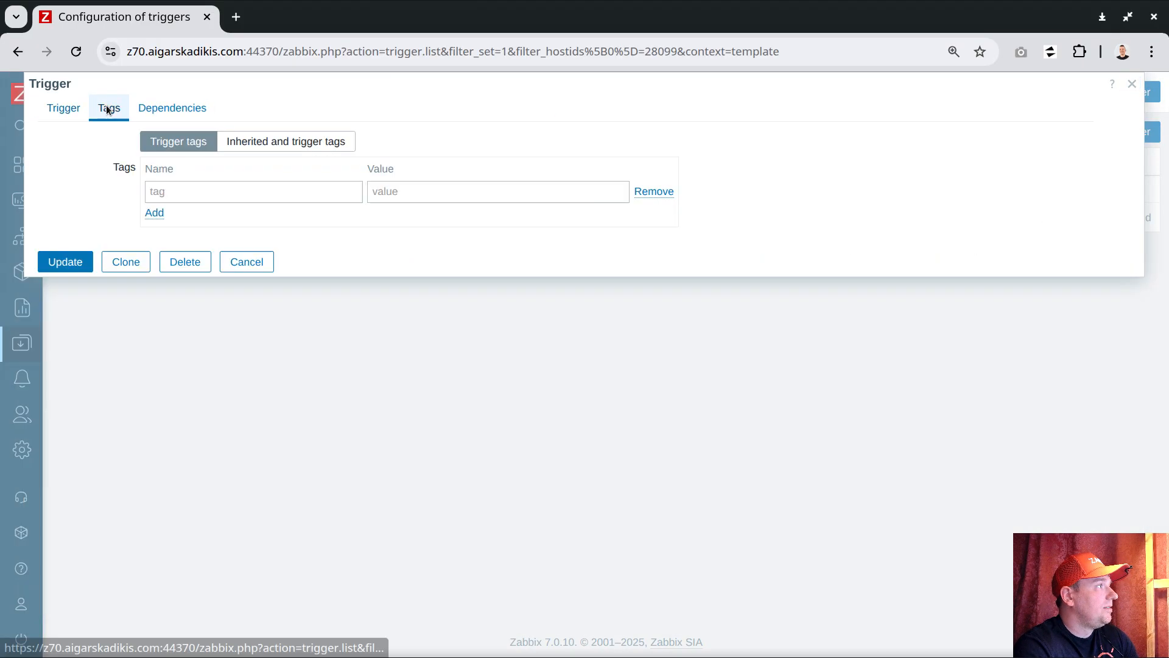
left_click(170, 196)
type("execute")
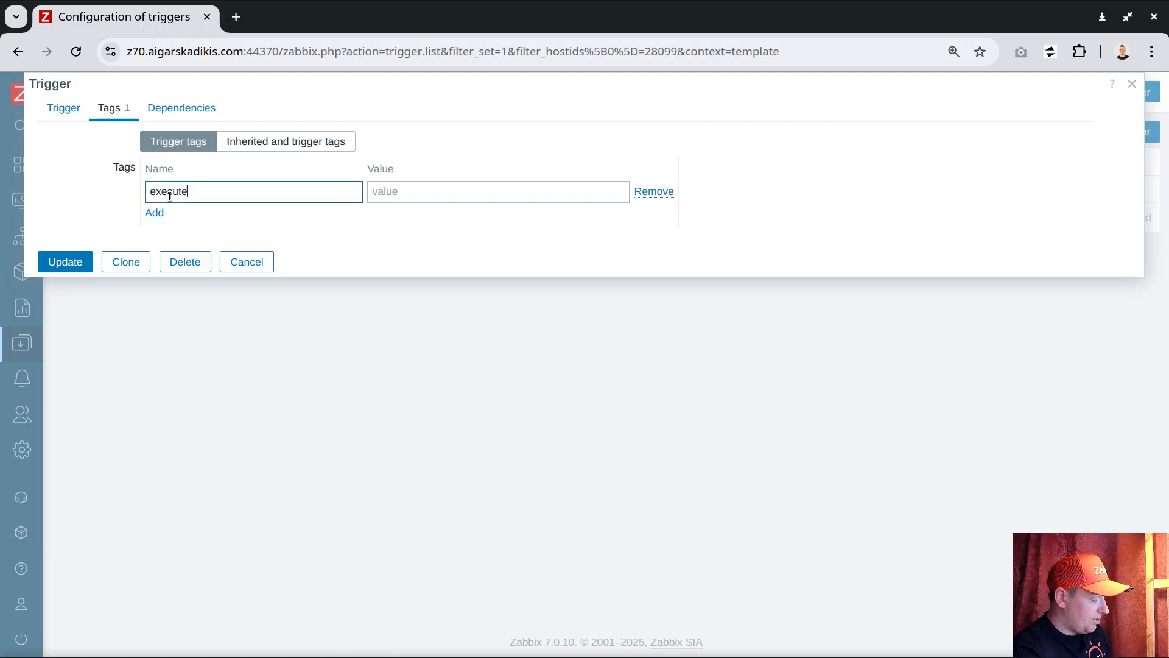
key("Tab")
type("descr")
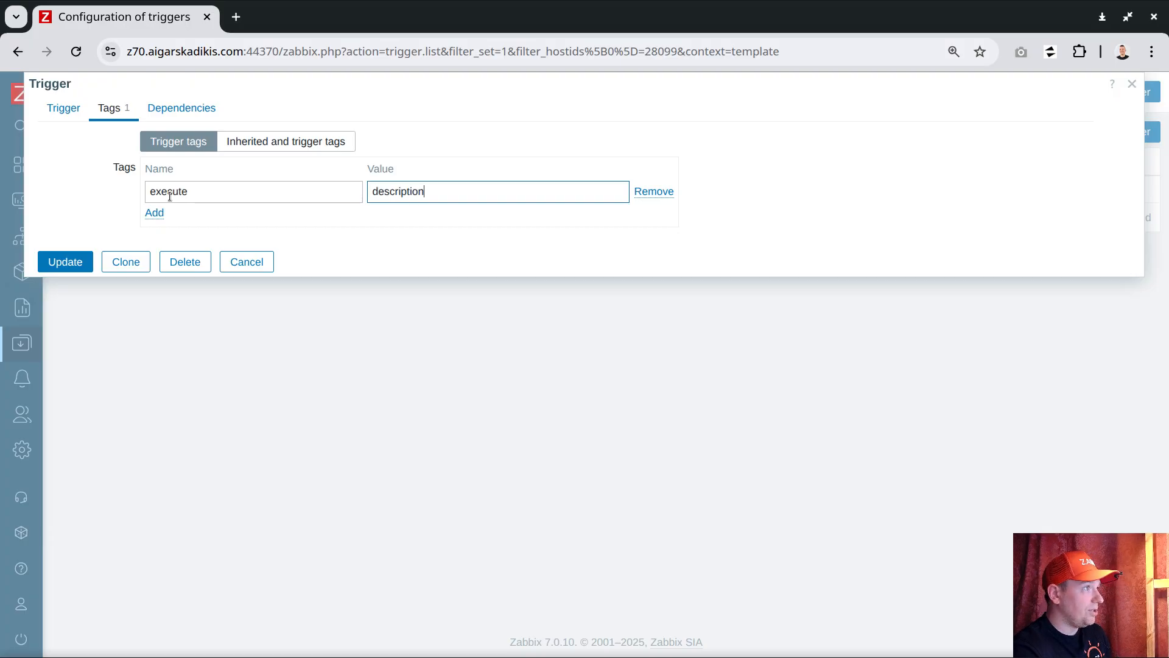
type("iption")
left_click(67, 262)
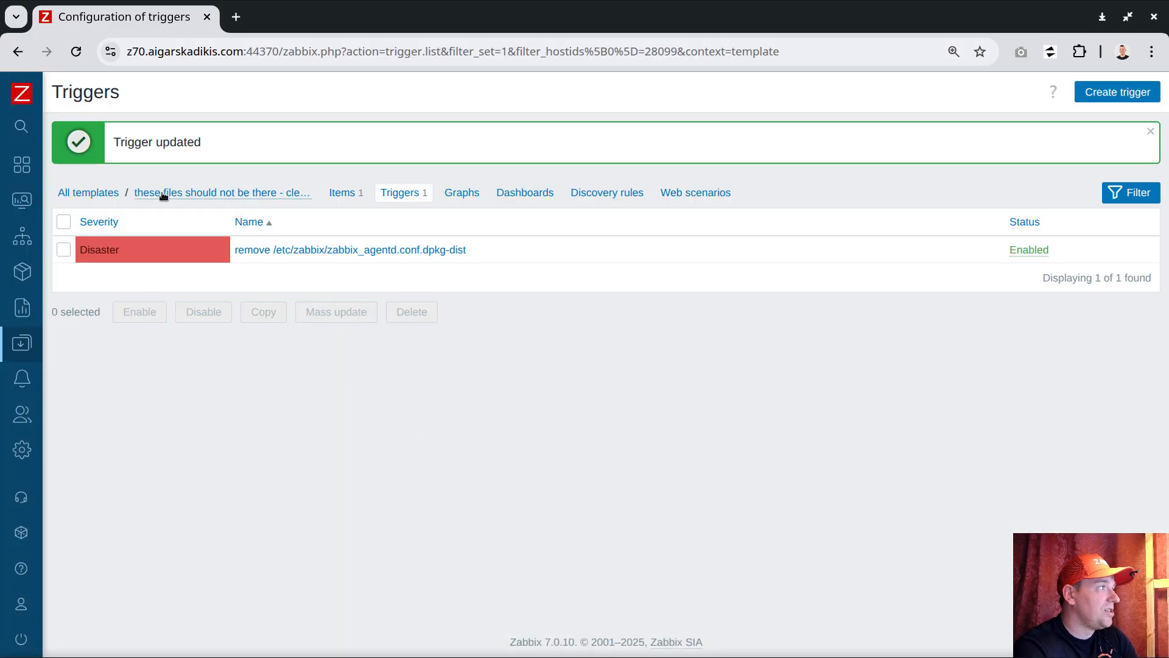
Add the tag conf with value maintain to the "these files should not be there - clean up procedure" template and save it.
left_click(153, 192)
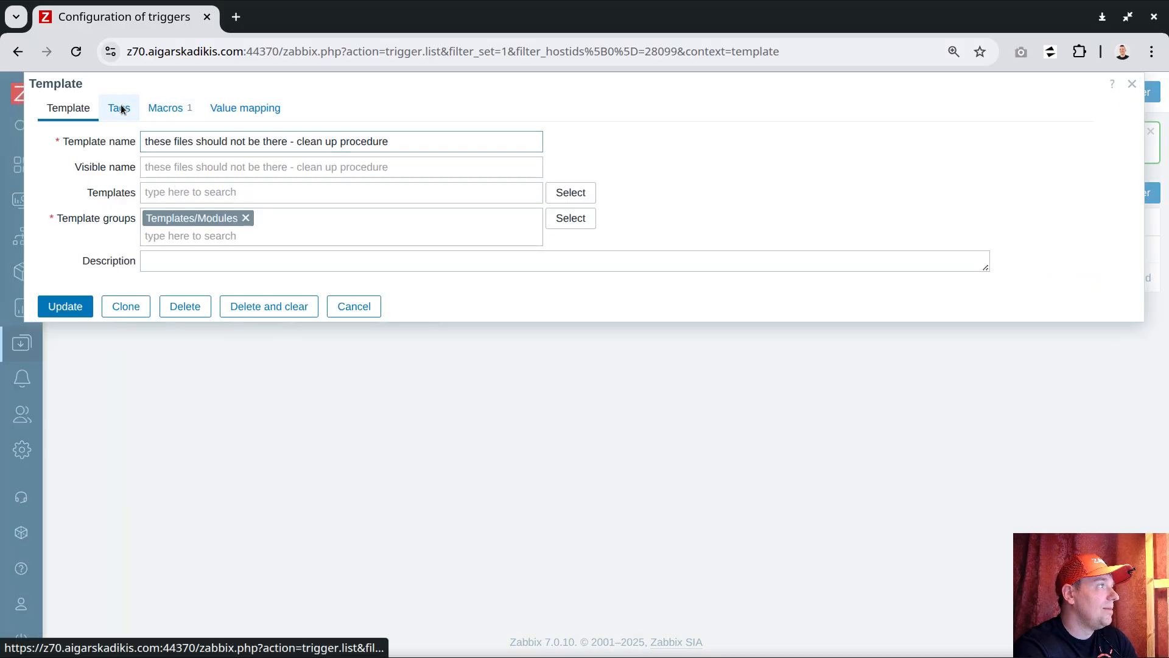
left_click(121, 108)
left_click(185, 161)
type("conf")
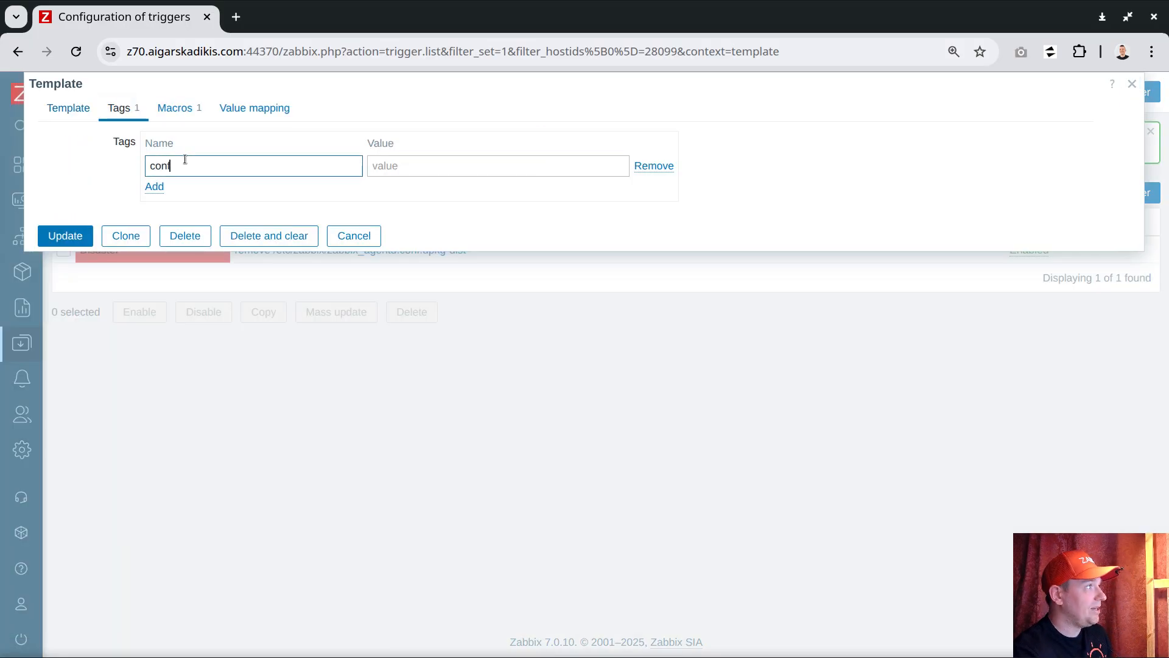
left_click(437, 177)
type("maintain")
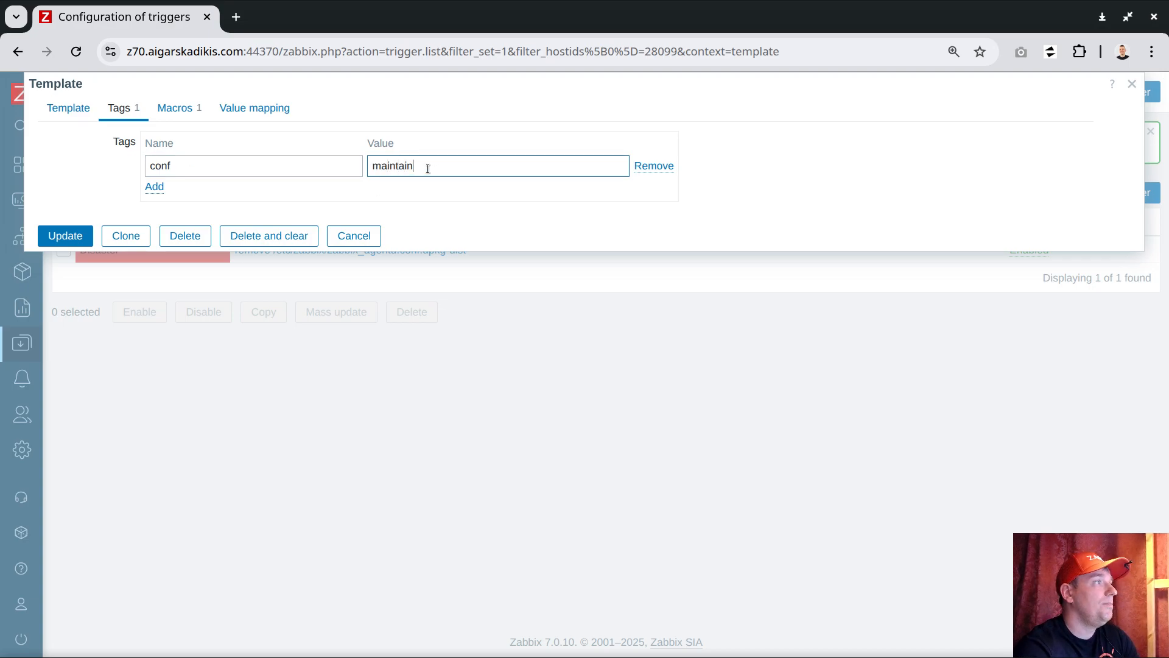
left_click(76, 234)
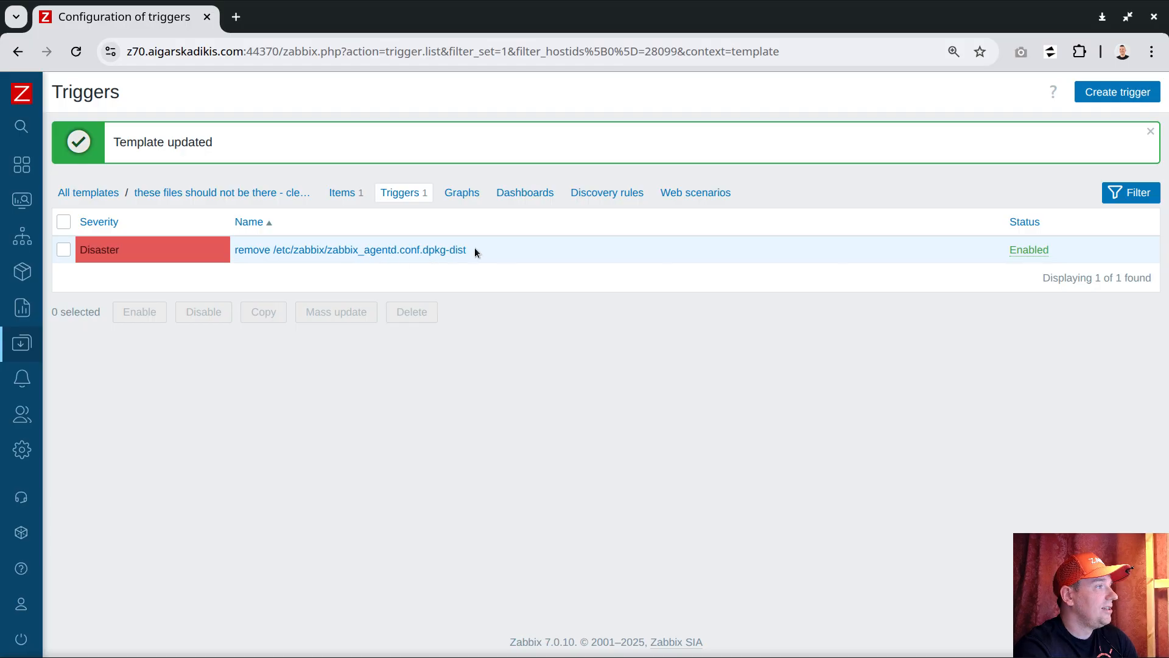
left_click_drag(474, 247, 265, 241)
right_click(249, 248)
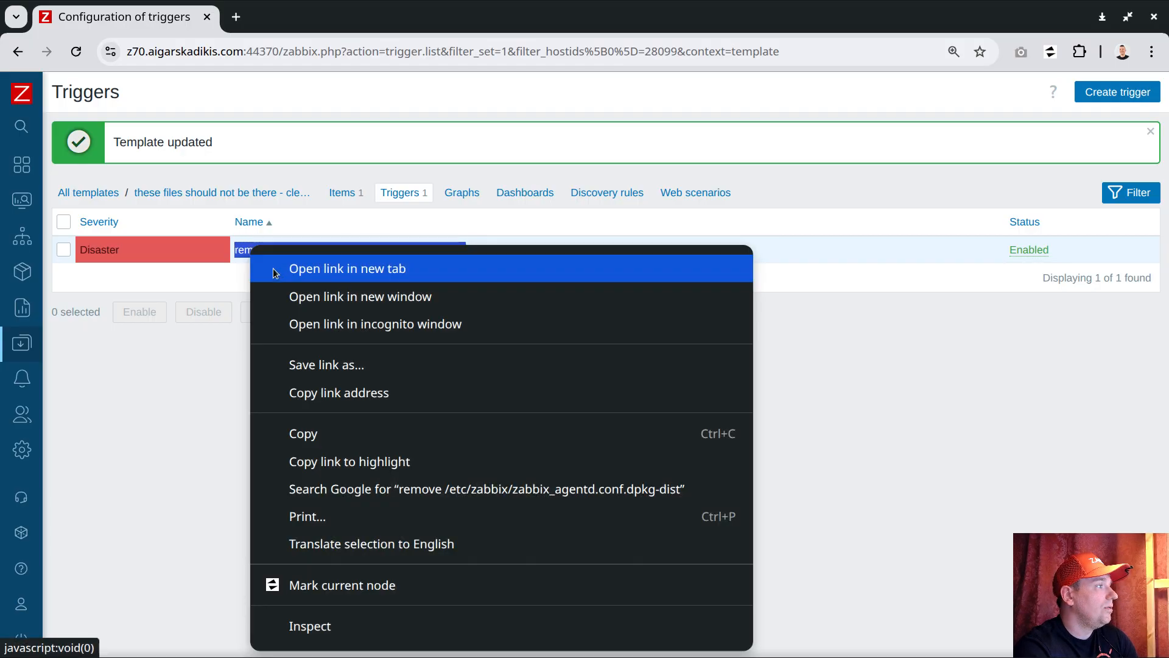
left_click(321, 430)
Show the template's items and copy the item name /etc/zabbix/zabbix_agentd.conf.dpkg-dist.
left_click(343, 193)
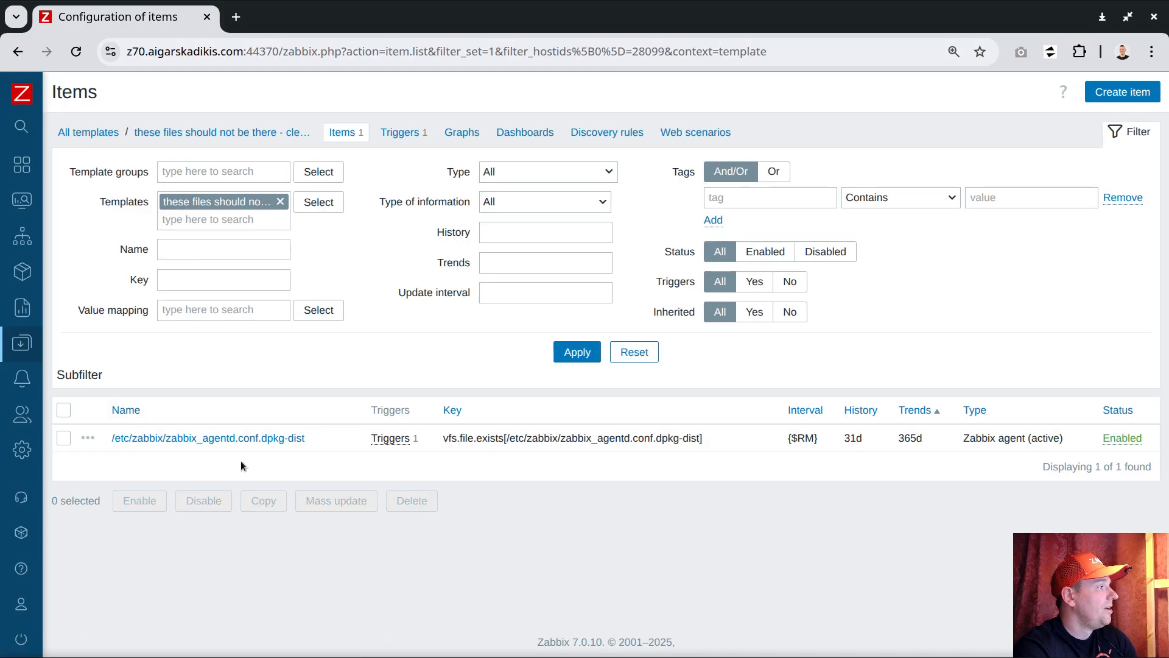
left_click_drag(316, 437, 116, 439)
right_click(125, 438)
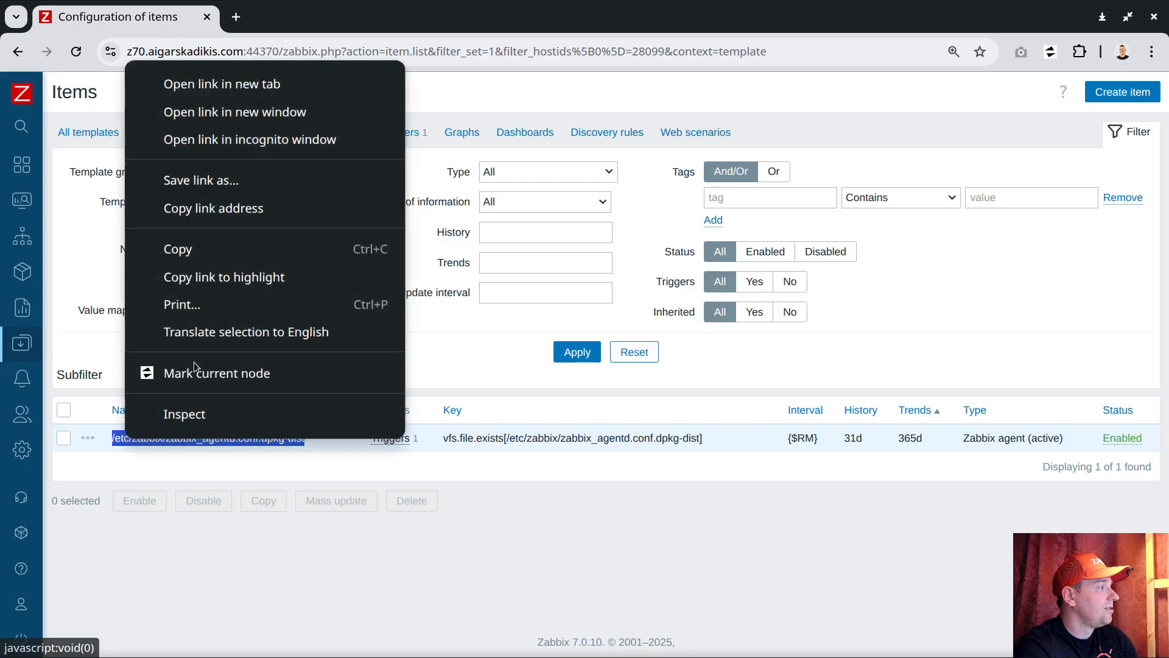
left_click(214, 250)
Open Latest data in a new browser tab and filter it by the name /etc/zabbix/zabbix_agentd.conf.dpkg-dist across all hosts.
mouse_move(2, 212)
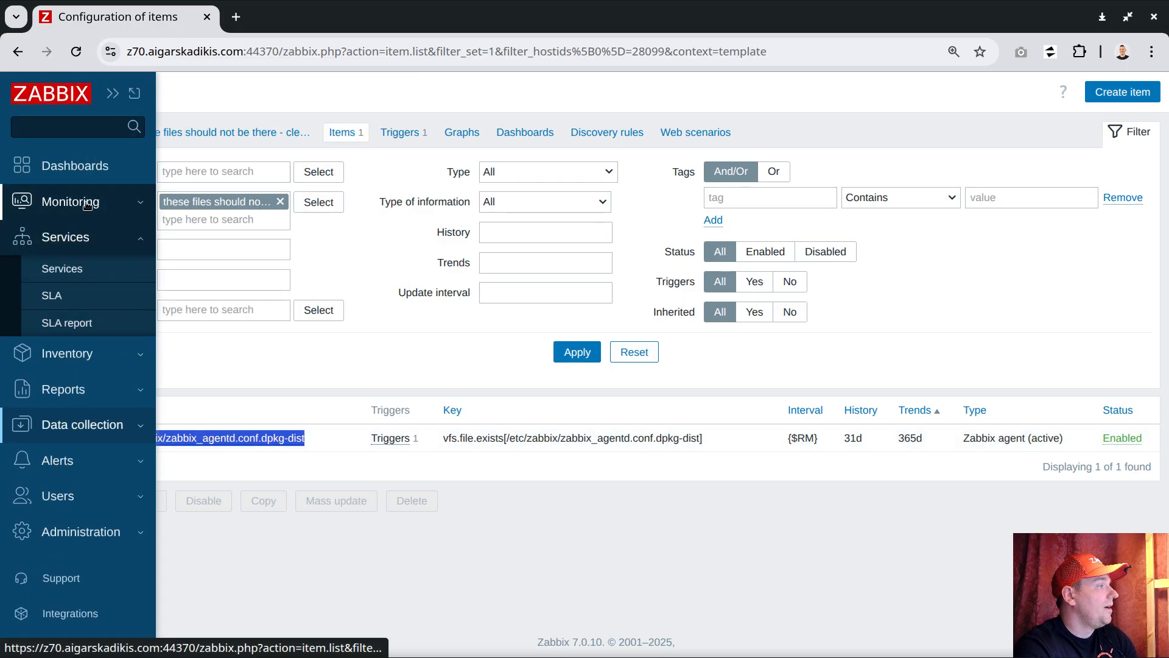
left_click(87, 205)
middle_click(66, 287)
left_click(274, 16)
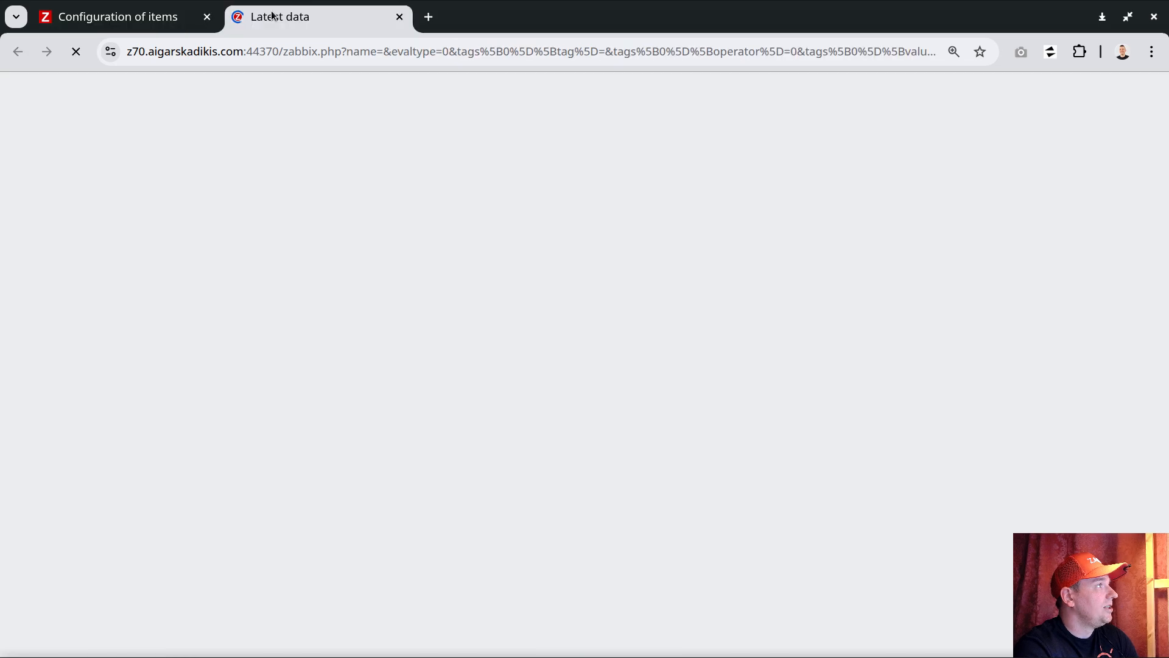
left_click(259, 223)
key("ctrl+v")
left_click(272, 191)
left_click(611, 362)
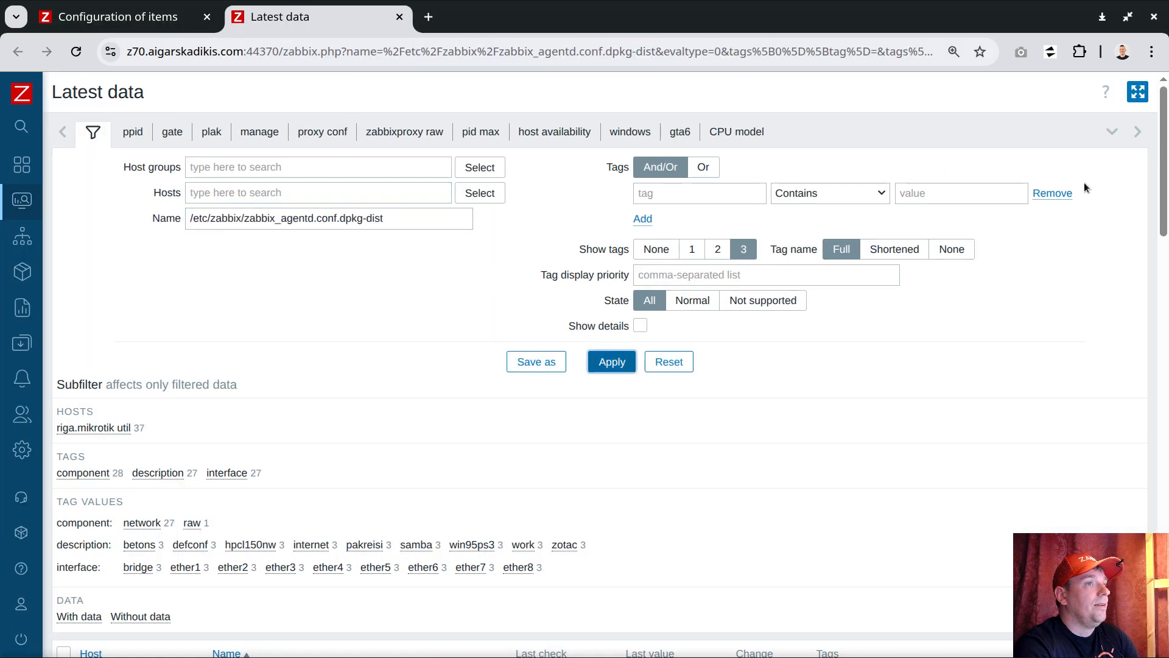
scroll(1058, 275, "down", 5)
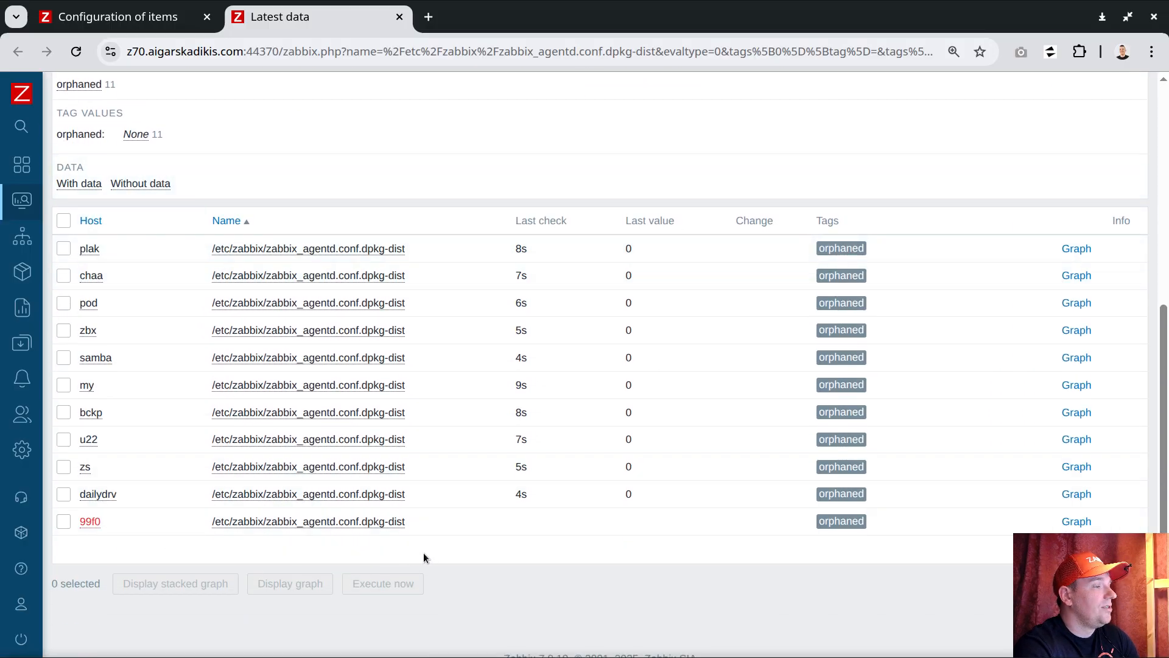
mouse_move(530, 306)
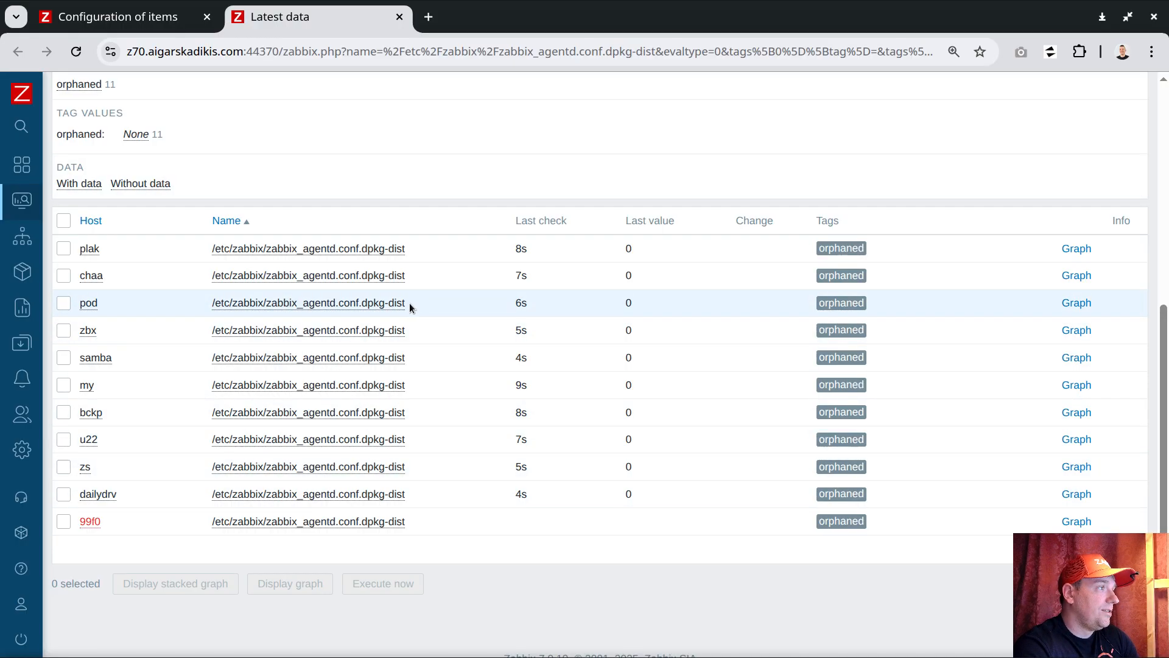
Copy the file path and create a test file on pod from the terminal with echo something > /etc/zabbix/zabbix_agentd.conf.dpkg-dist.
left_click_drag(410, 304, 214, 303)
right_click(253, 304)
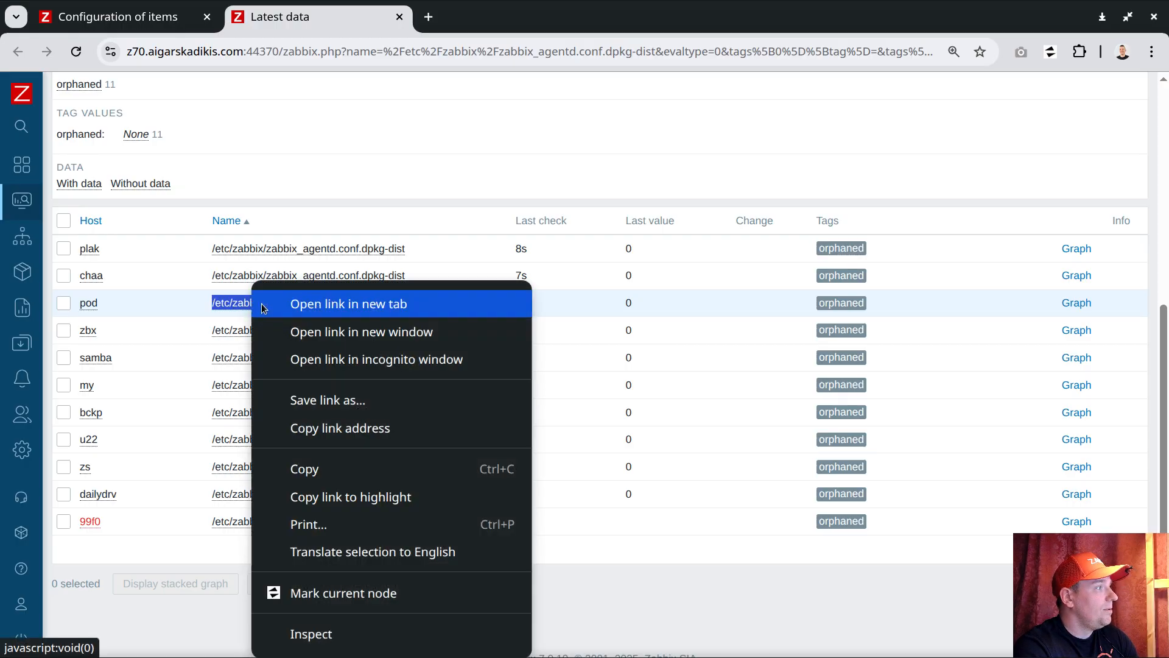
left_click(318, 467)
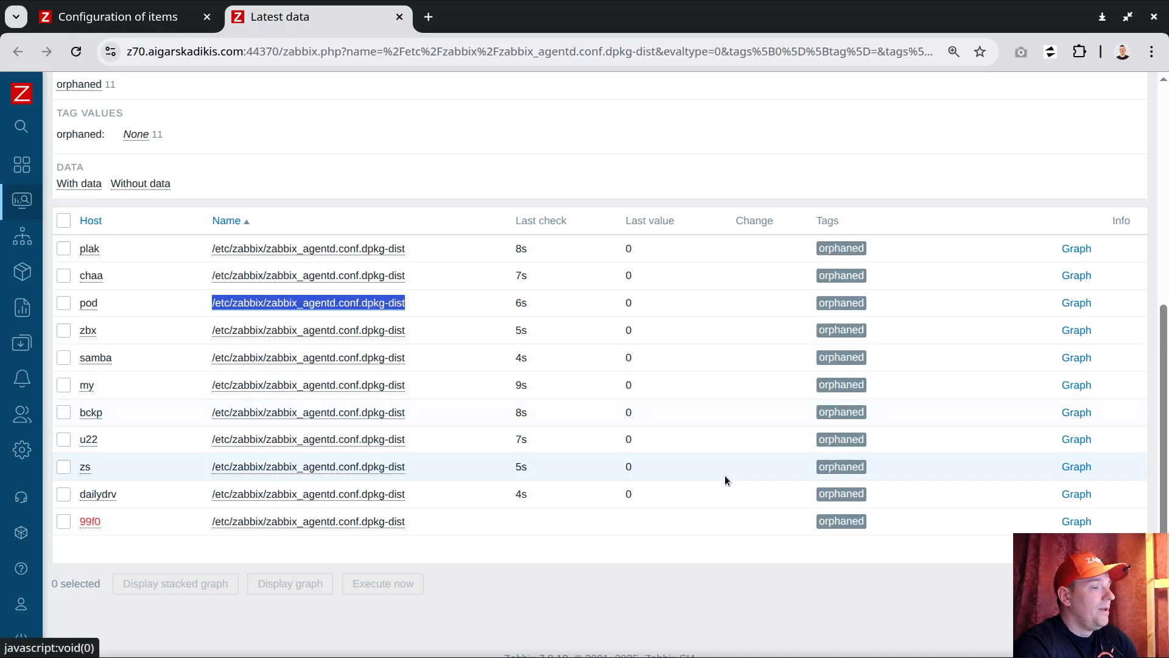
key("alt+Tab")
type("e")
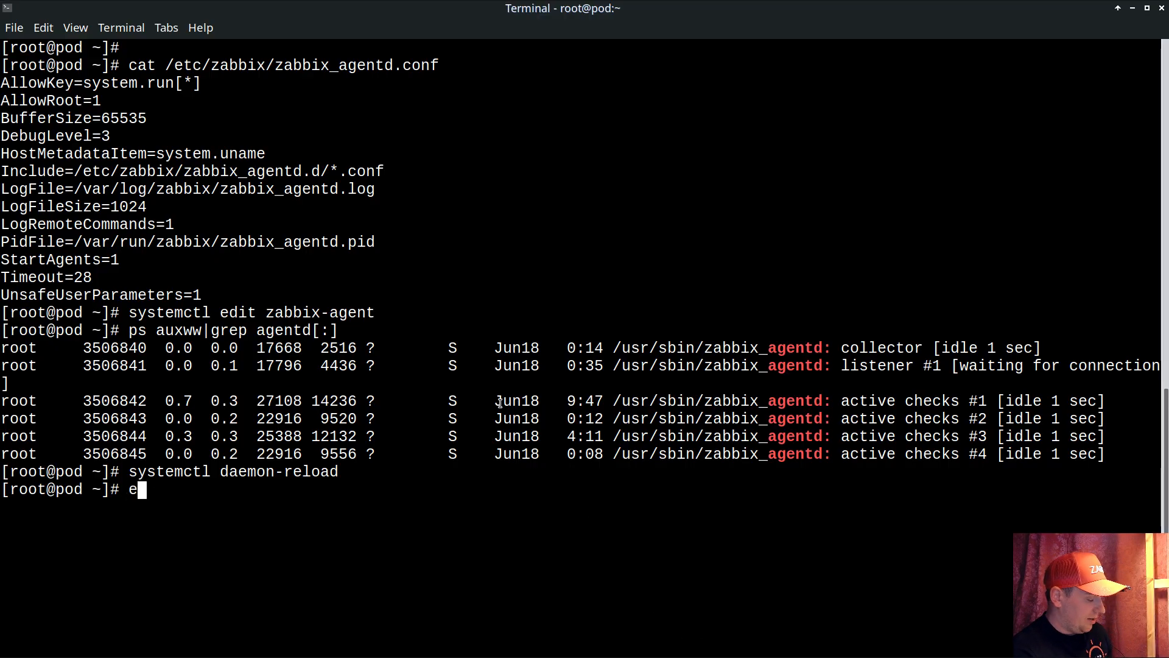
type("cho something >")
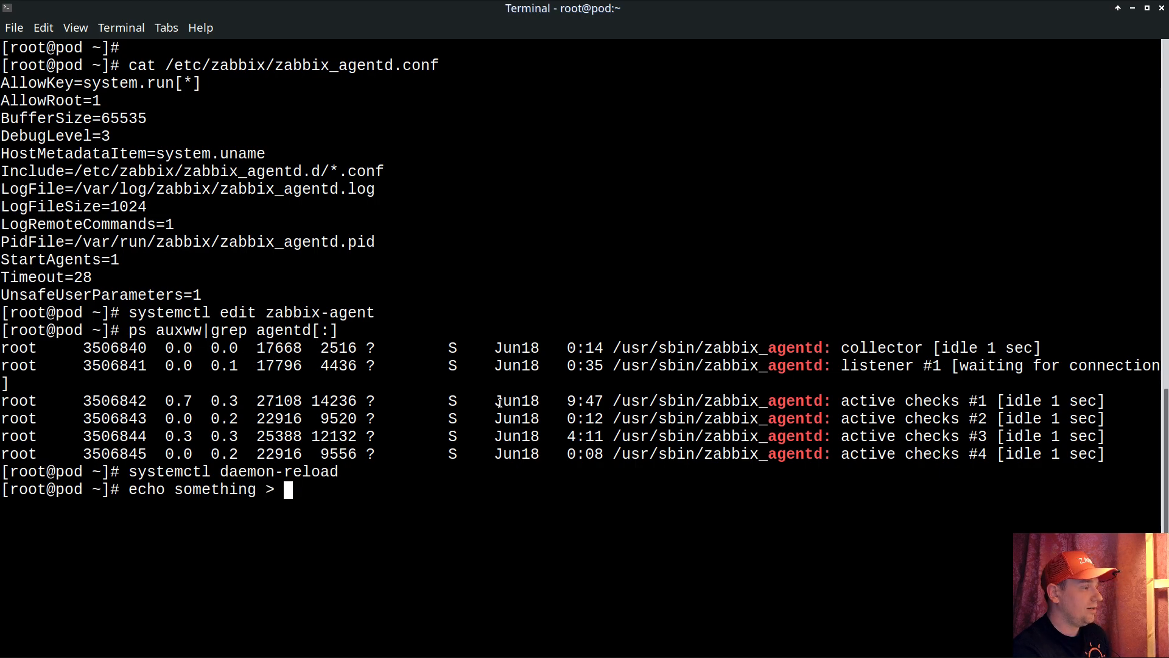
middle_click(572, 336)
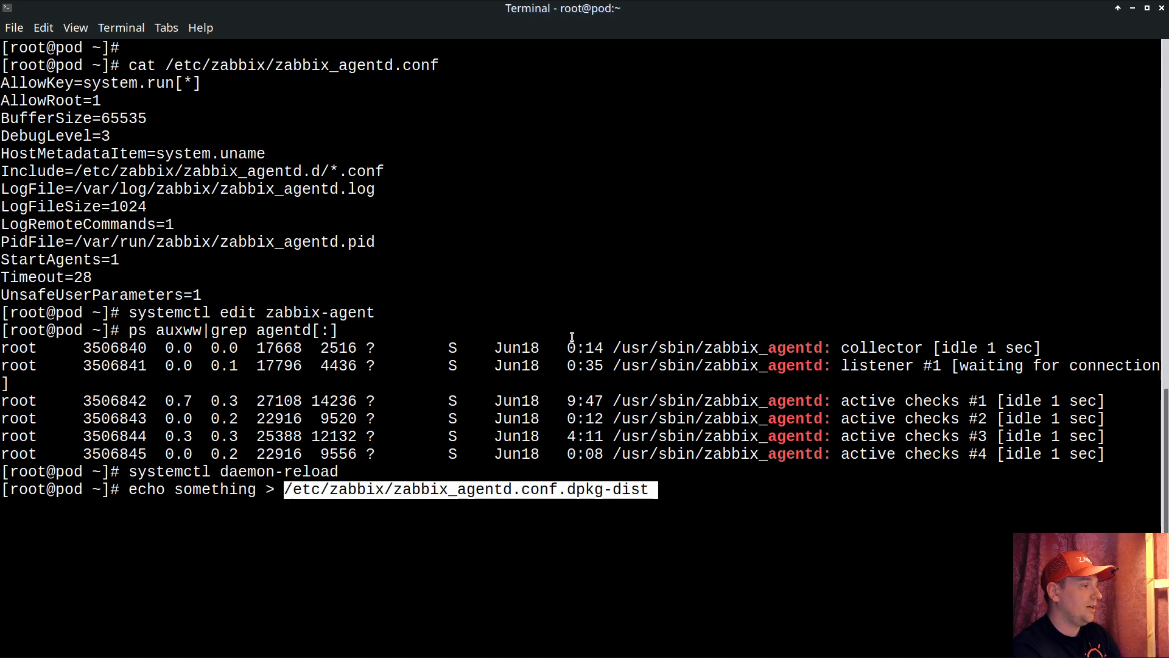
key("Return")
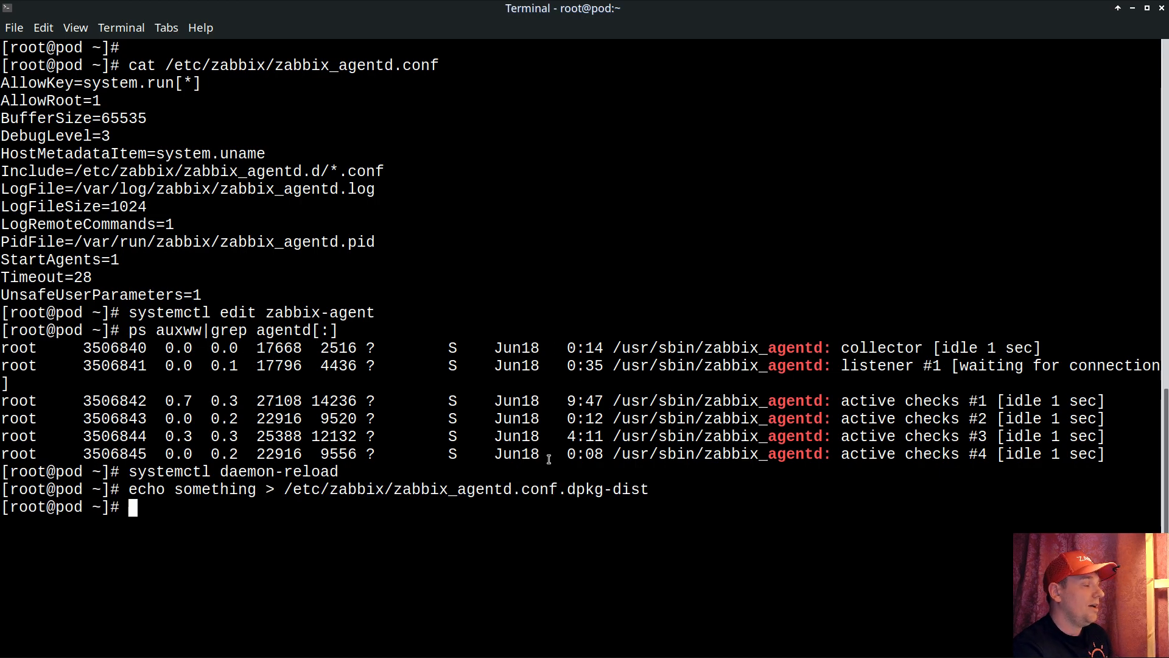
Back in Zabbix, reload Latest data repeatedly and check how the pod host's last value for the dpkg-dist file changes.
key("alt+Tab")
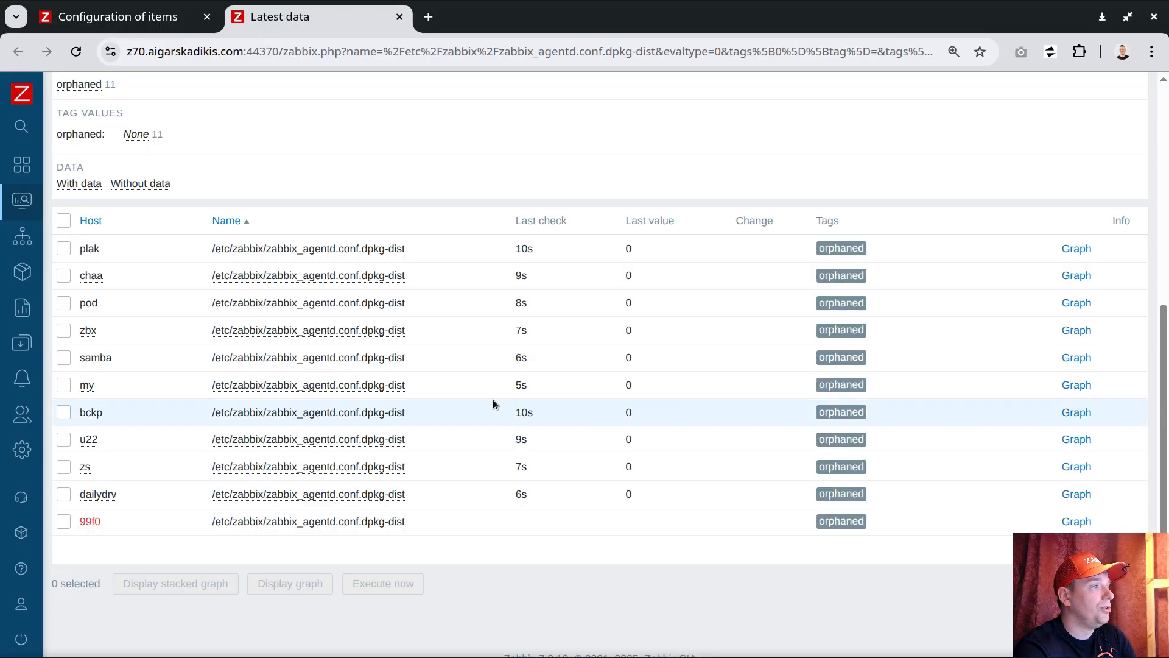
double_click(89, 302)
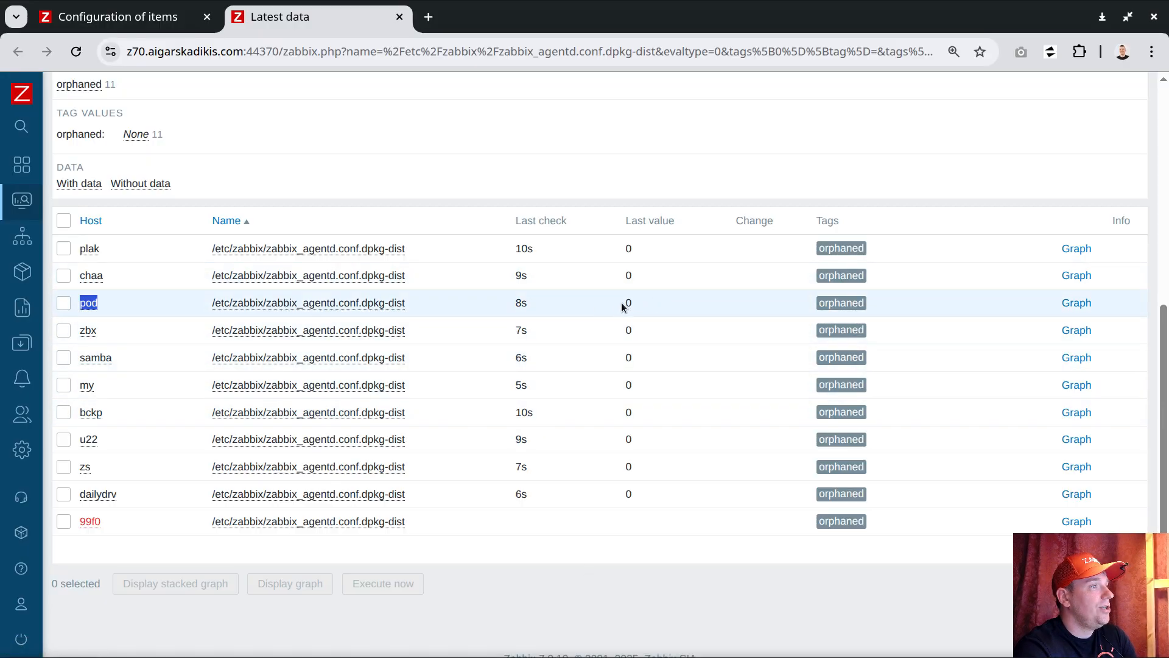
key("F5")
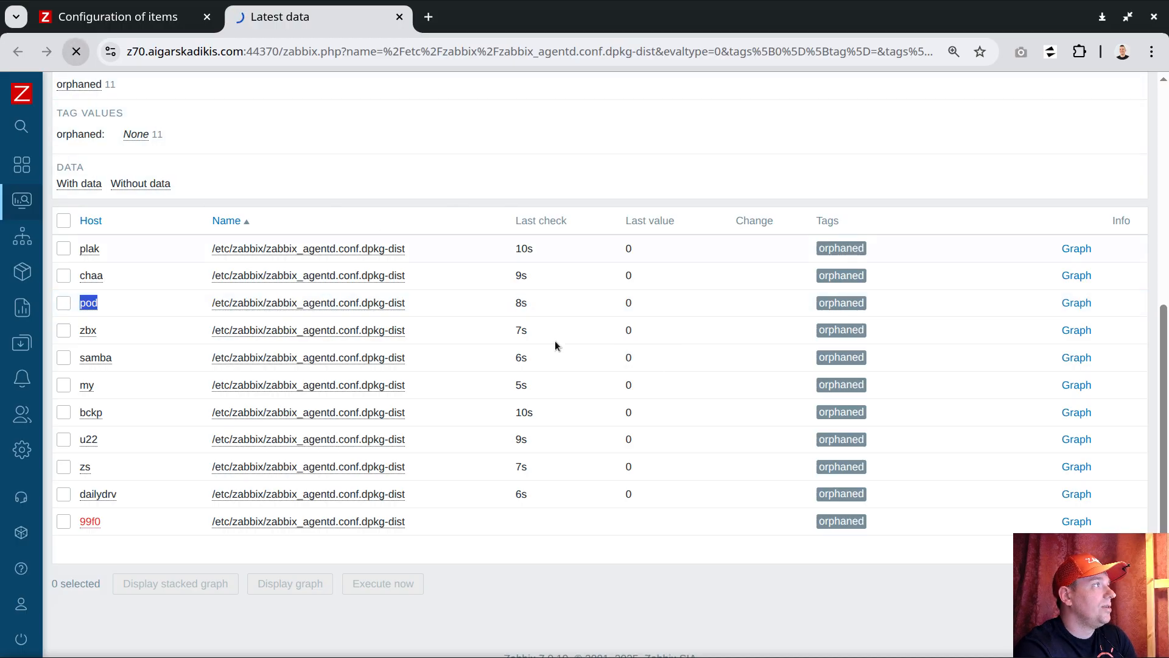
scroll(682, 394, "down", 4)
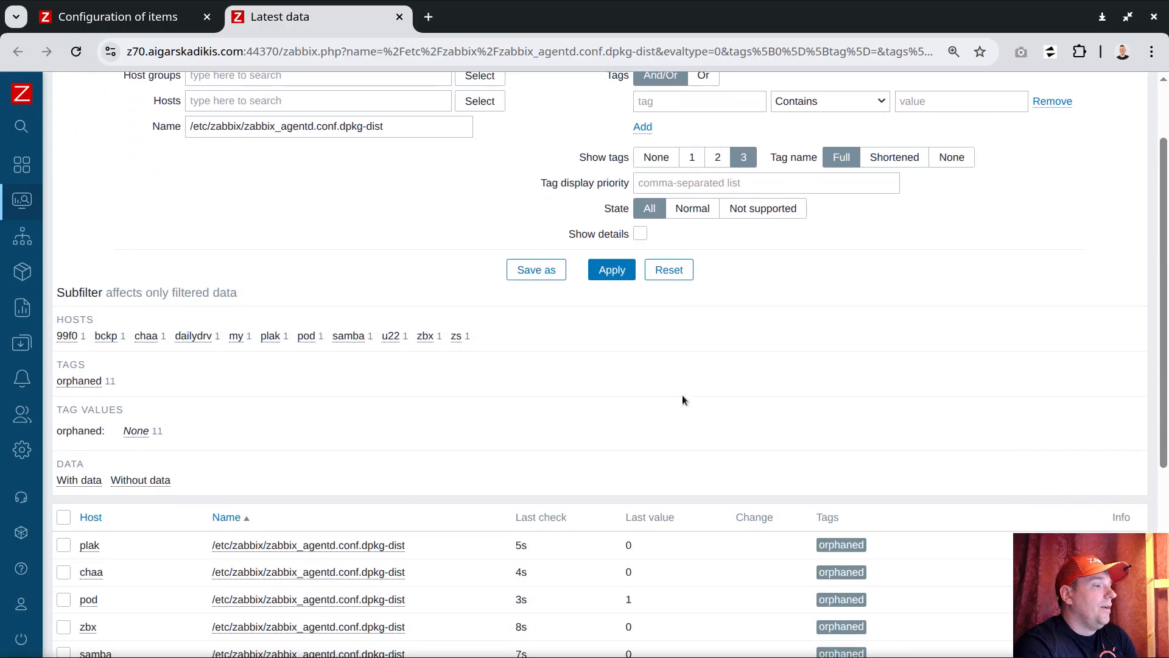
double_click(629, 400)
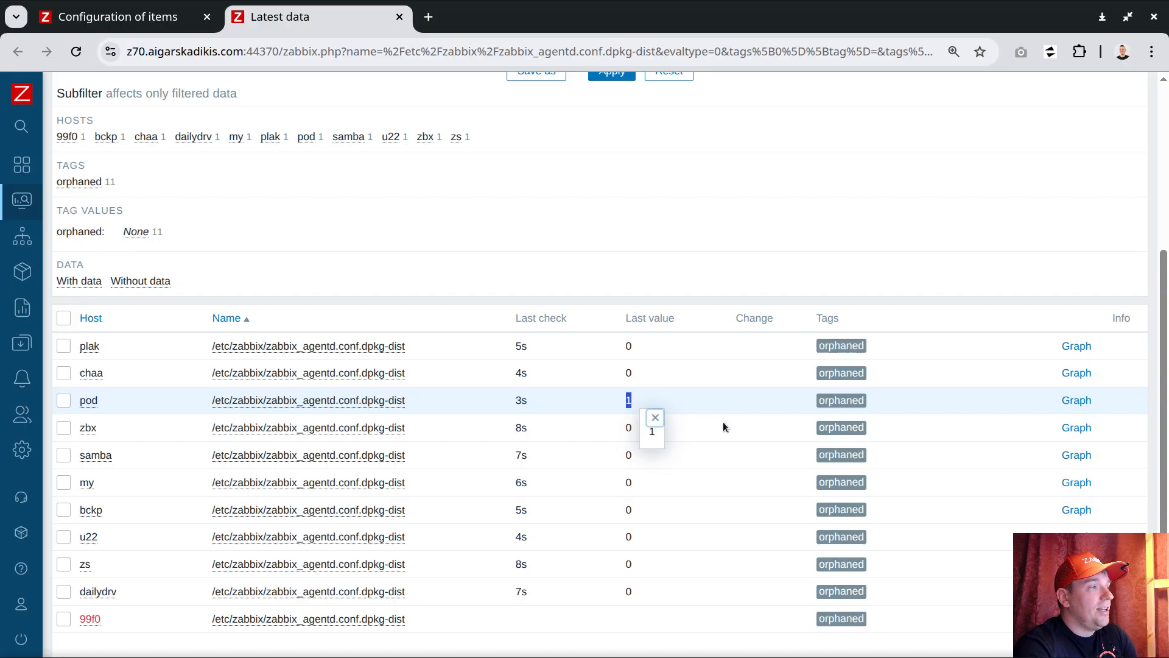
left_click(655, 418)
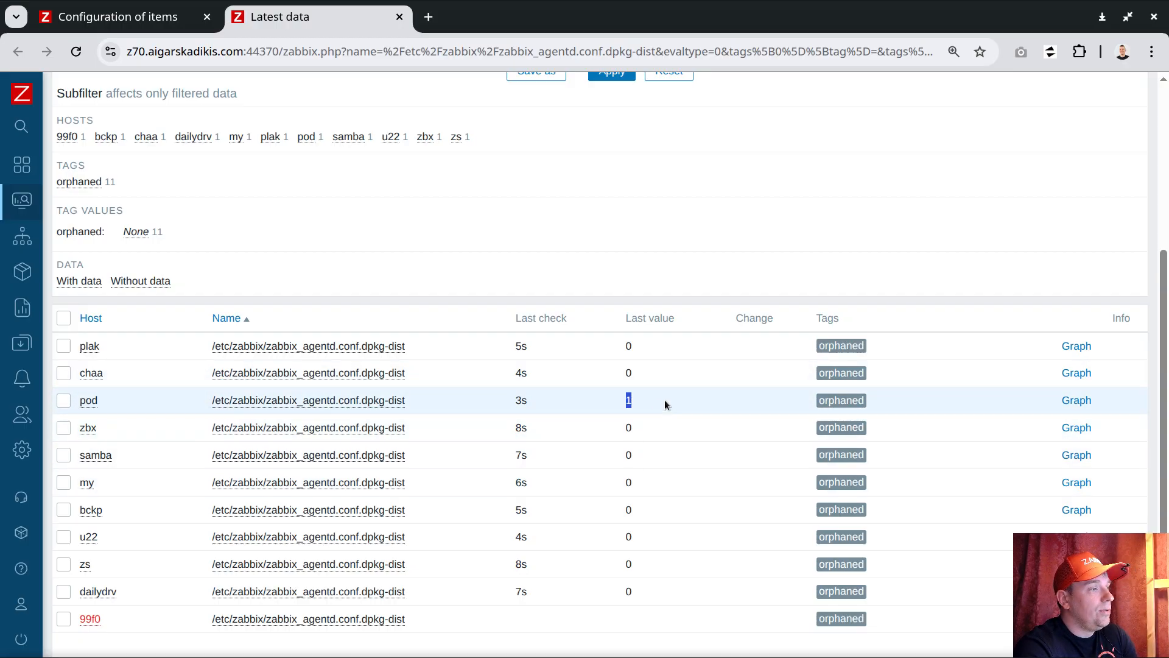
left_click(654, 434)
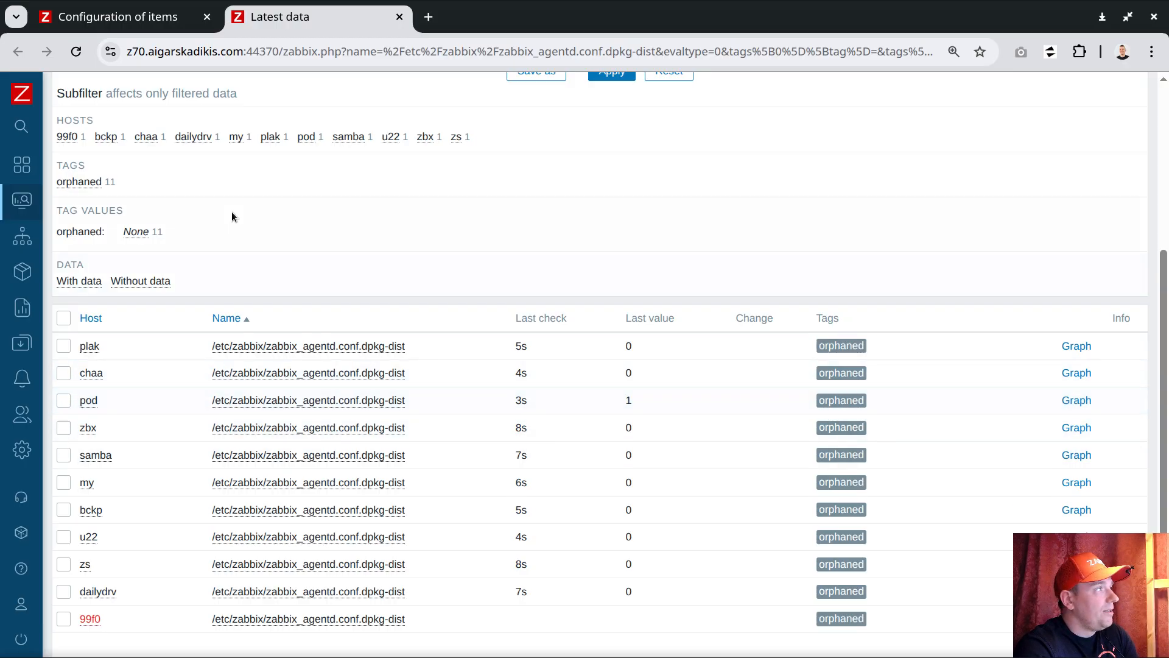
left_click(76, 51)
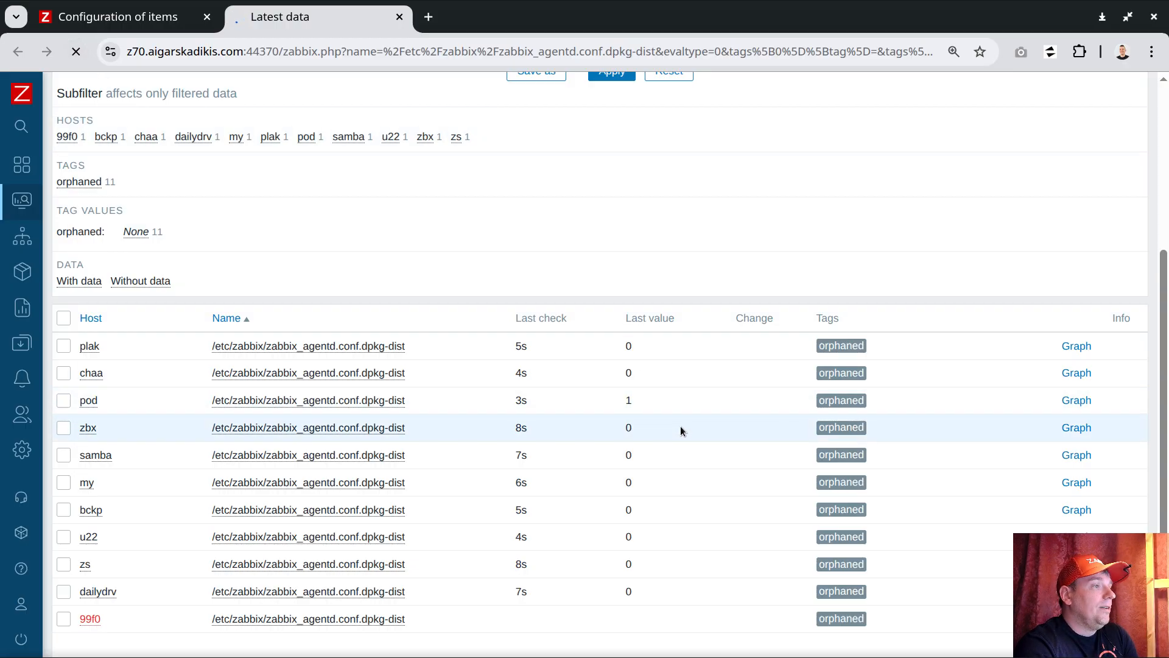
scroll(683, 414, "down", 6)
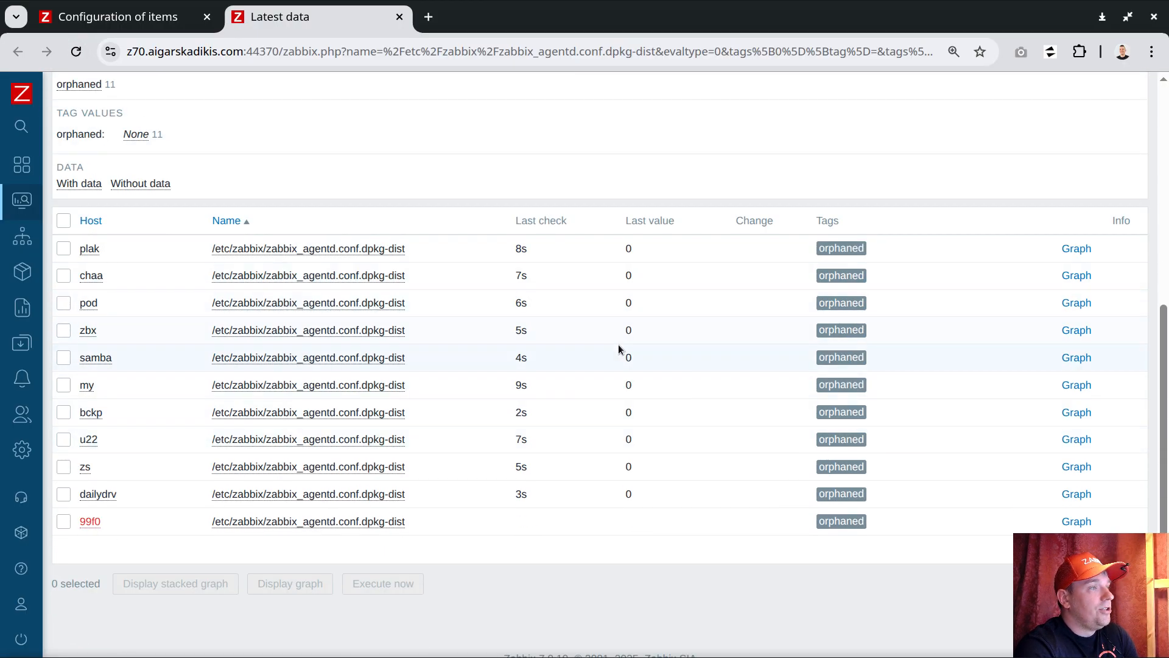
In the terminal, list the directory with ls -lh /etc/zabbix/ and check whether the dpkg-dist file is still there.
left_click(848, 656)
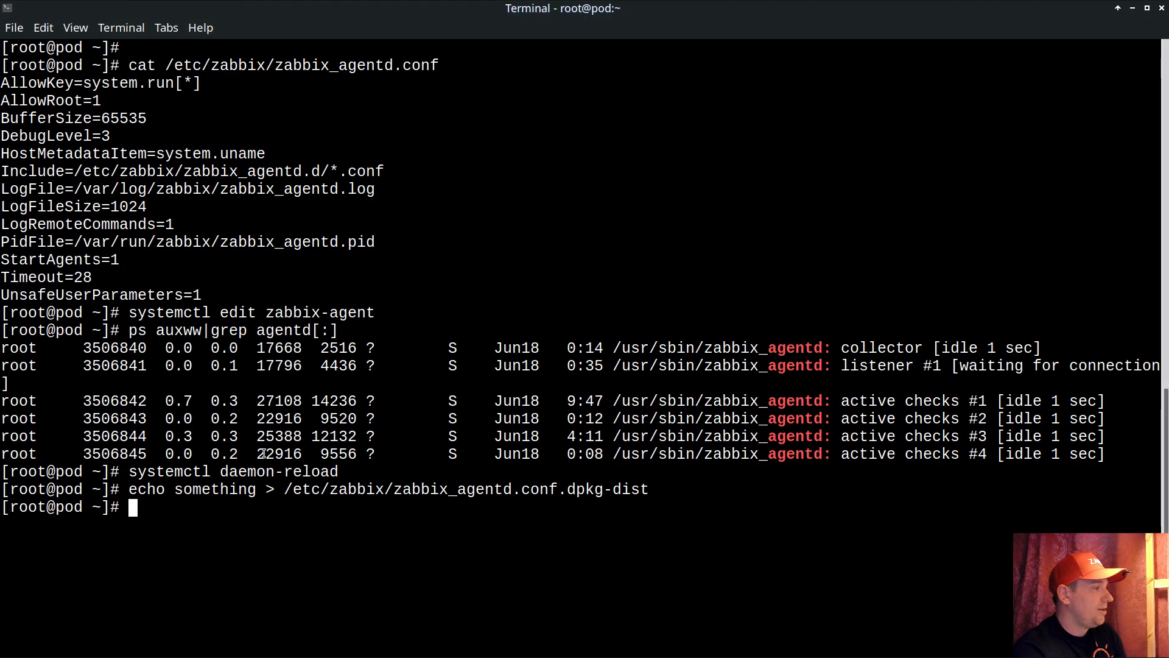
type("ls -lh")
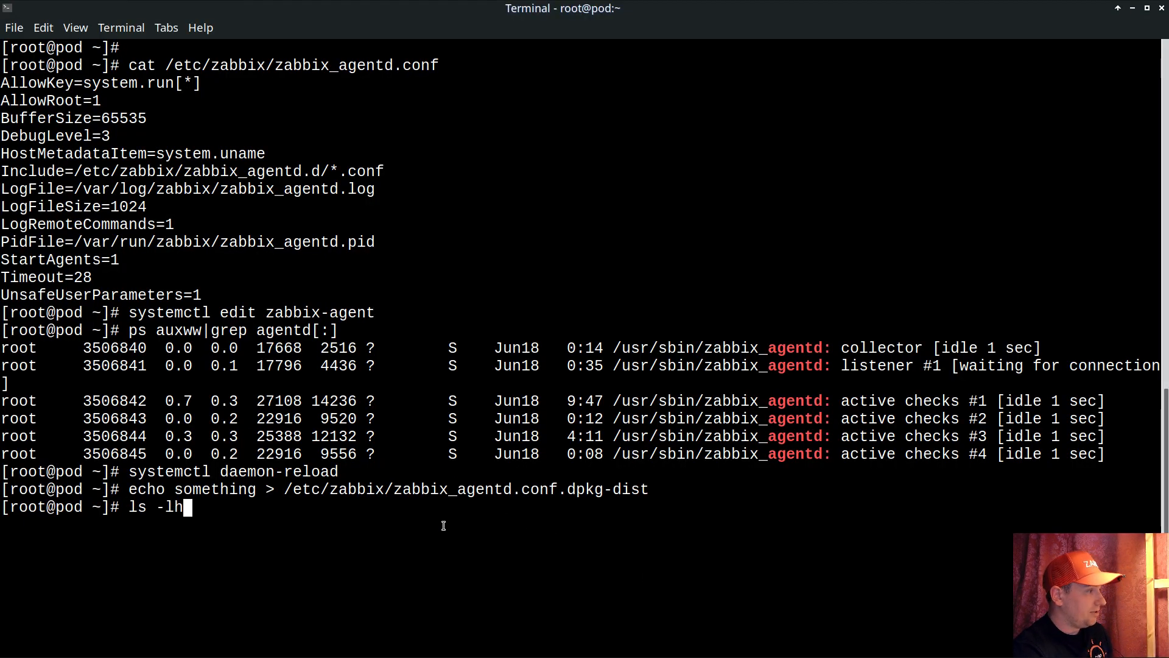
left_click_drag(285, 491, 393, 491)
middle_click(581, 497)
key("Return")
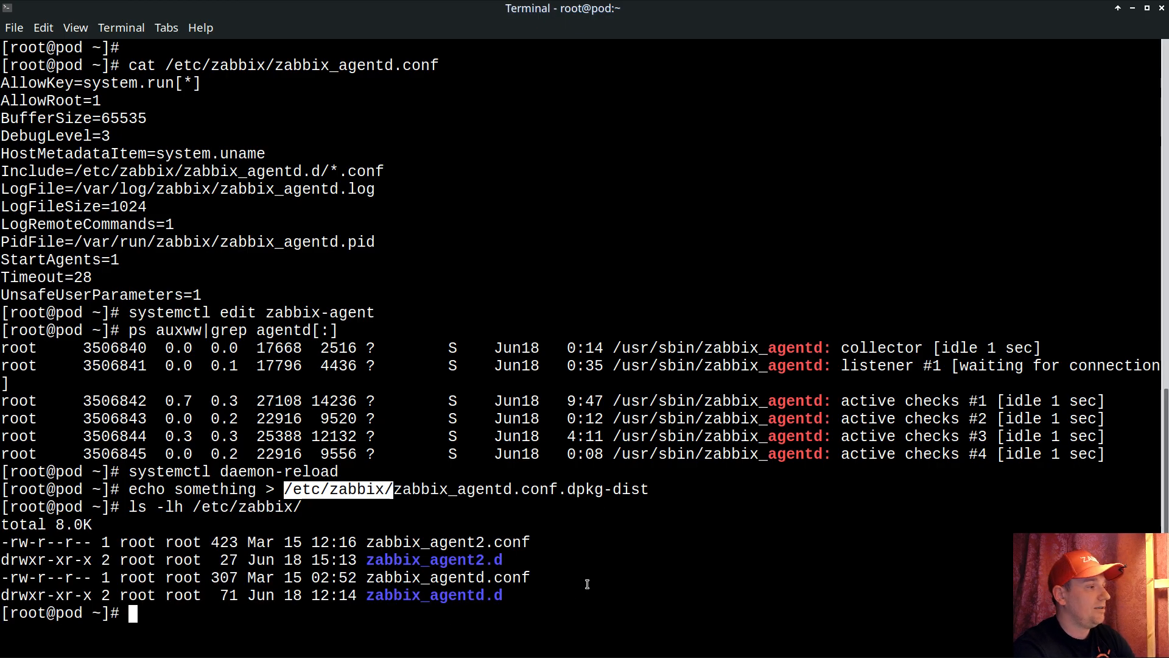
left_click(435, 484)
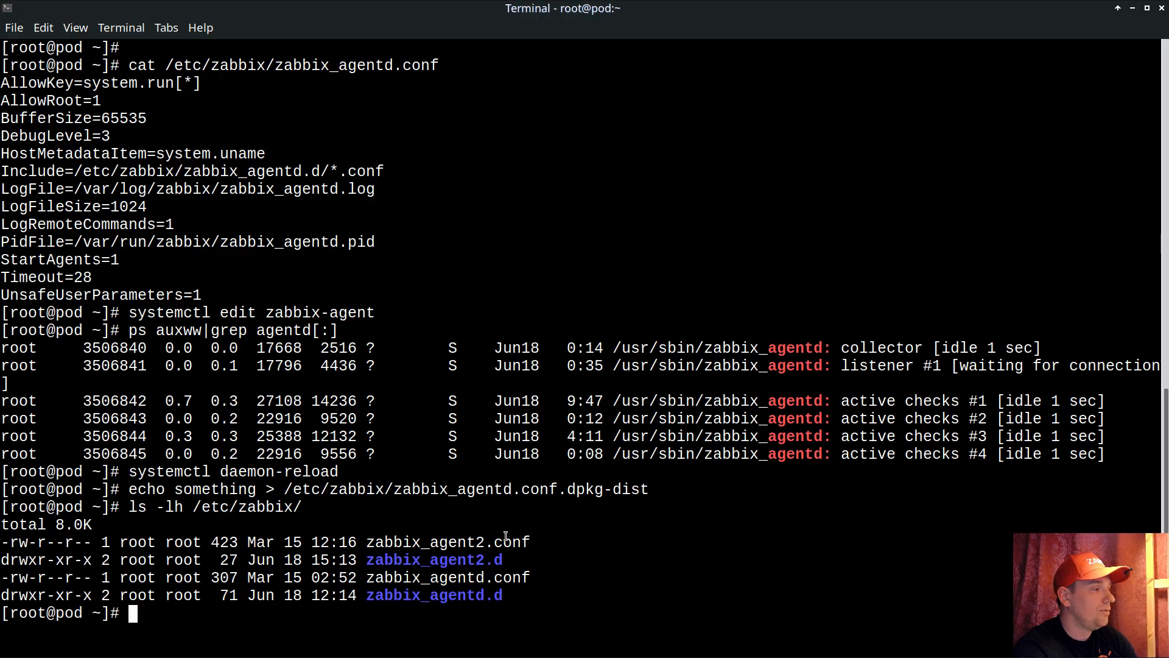
type("tail -9")
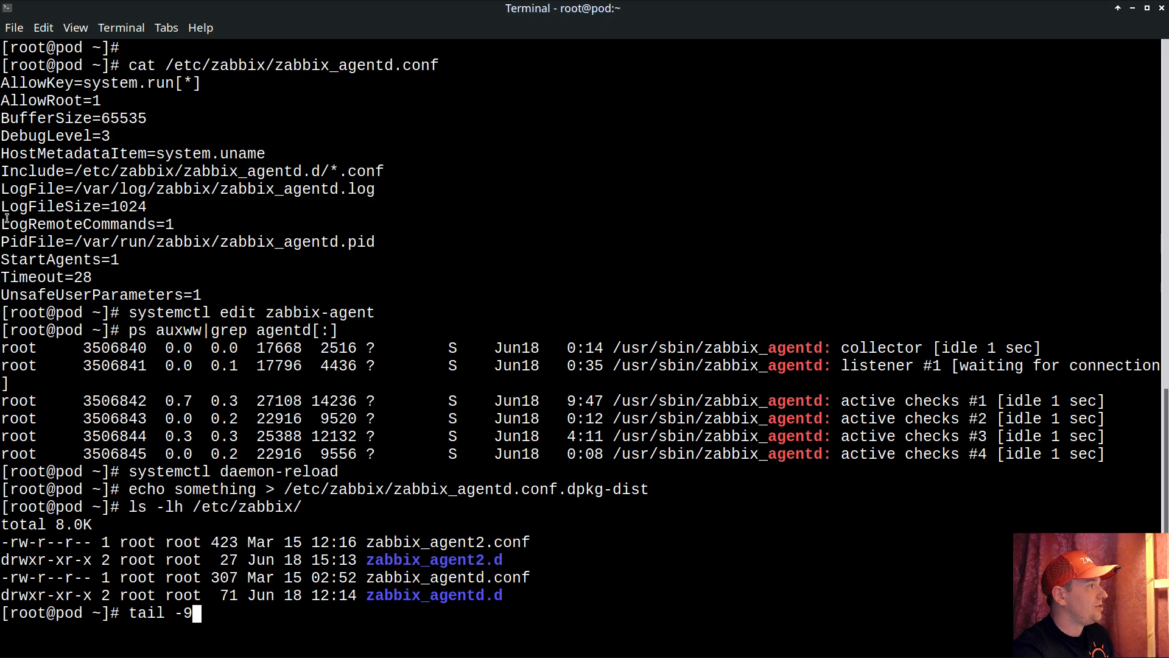
left_click_drag(5, 223, 172, 224)
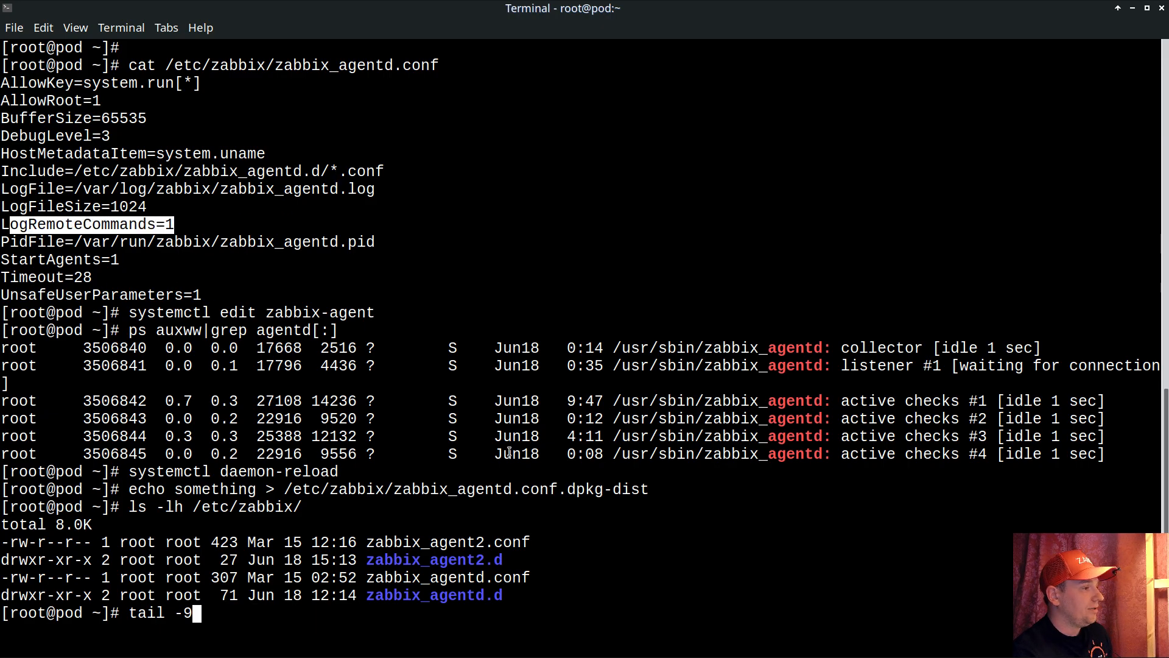
key("BackSpace")
key("BackSpace")
key("BackSpace")
key("BackSpace")
key("BackSpace")
key("BackSpace")
key("BackSpace")
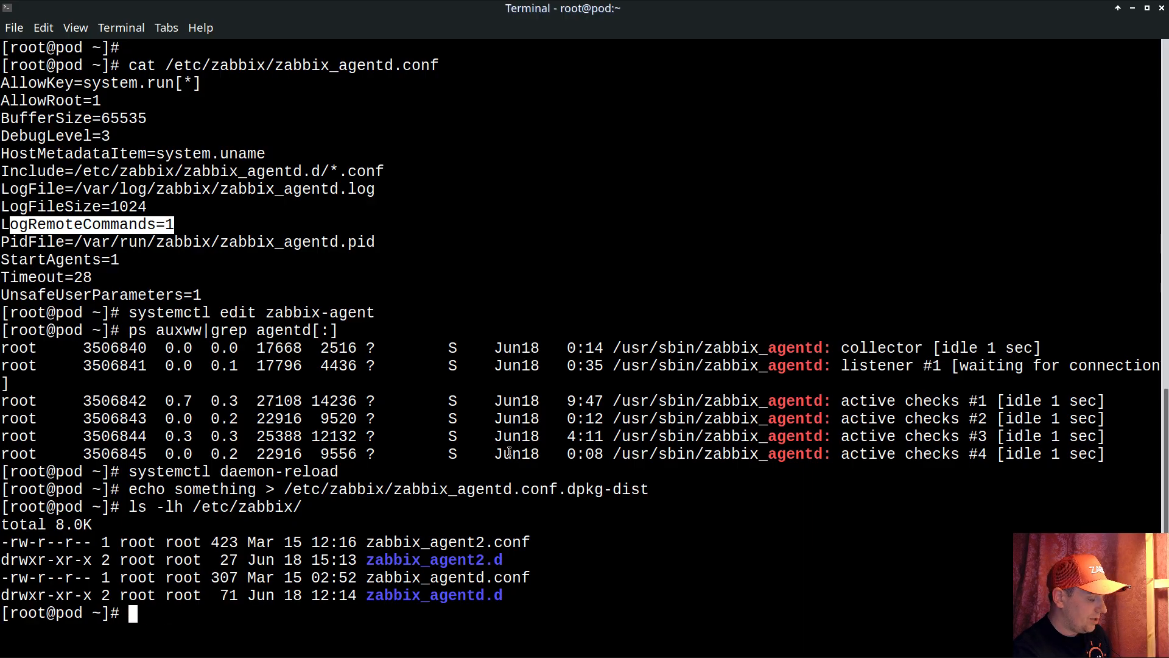
Search the agent log for executed removal commands with grep " rm " /var/log/zabbix/zabbix_agentd.log.
type("gre")
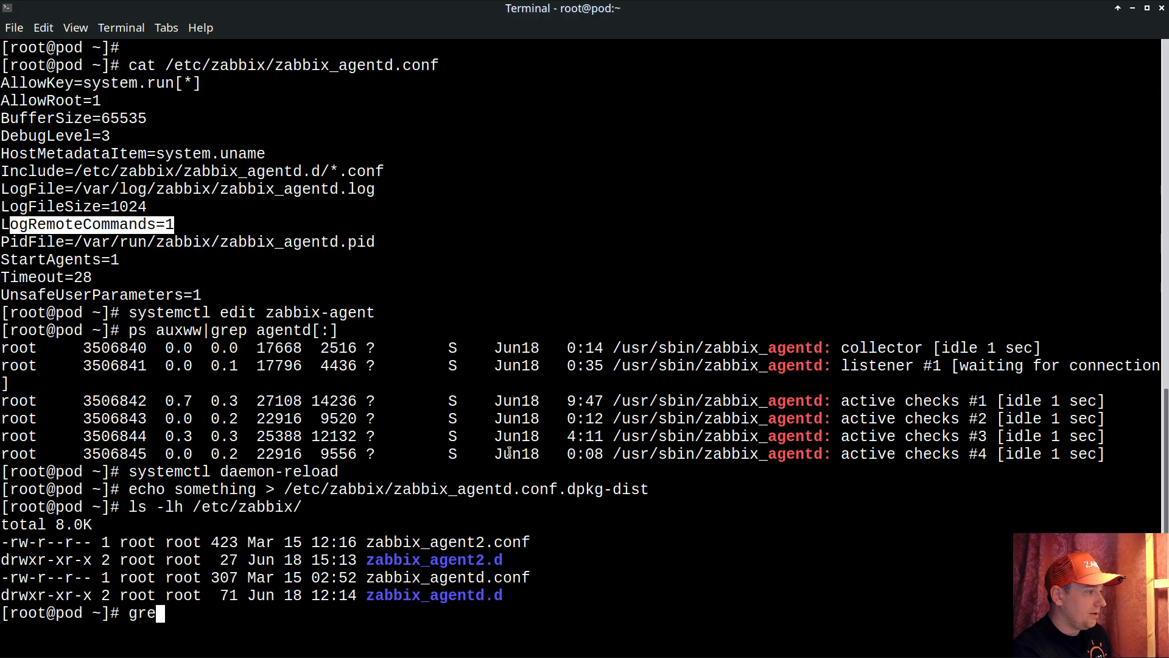
type("p \"")
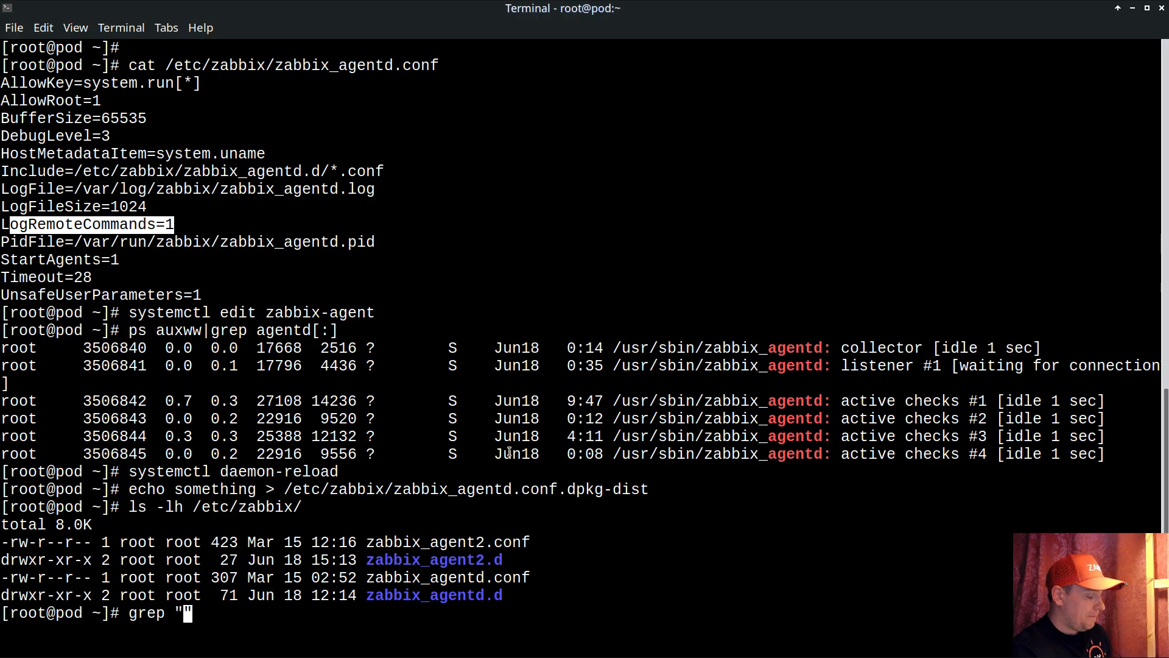
type("rm")
key("Left")
key("Left")
key("Right")
key("Right")
key("Right")
type("/etc")
key("BackSpace")
key("BackSpace")
key("BackSpace")
type("var/lo")
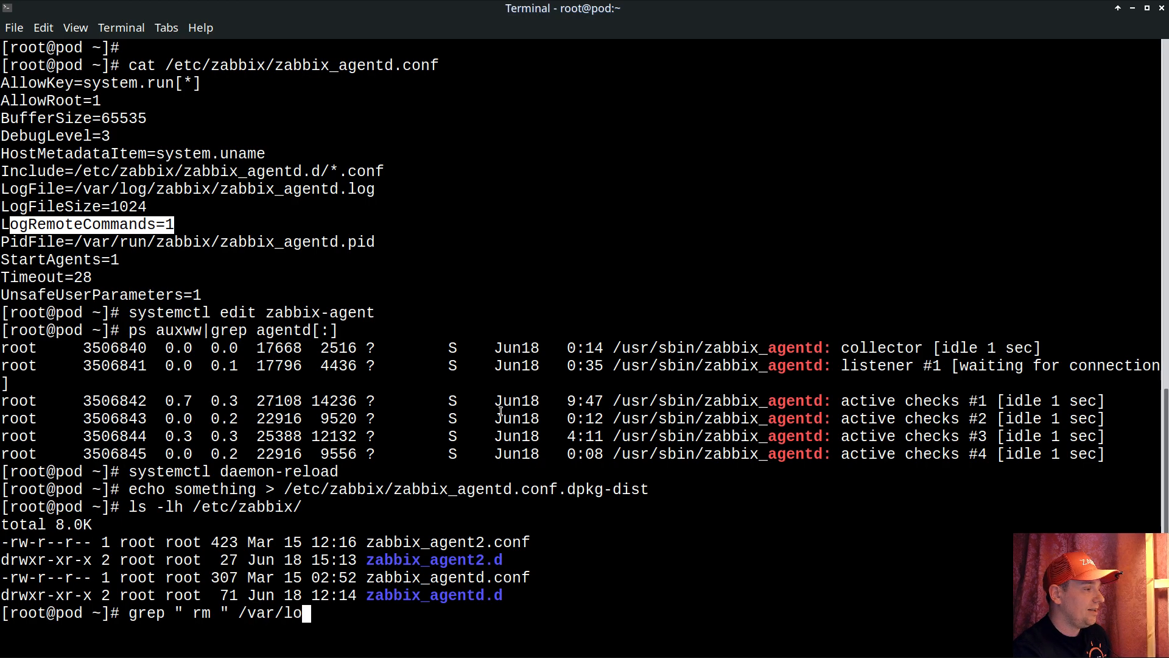
type("g/zabbix/zabbix_agentd.log")
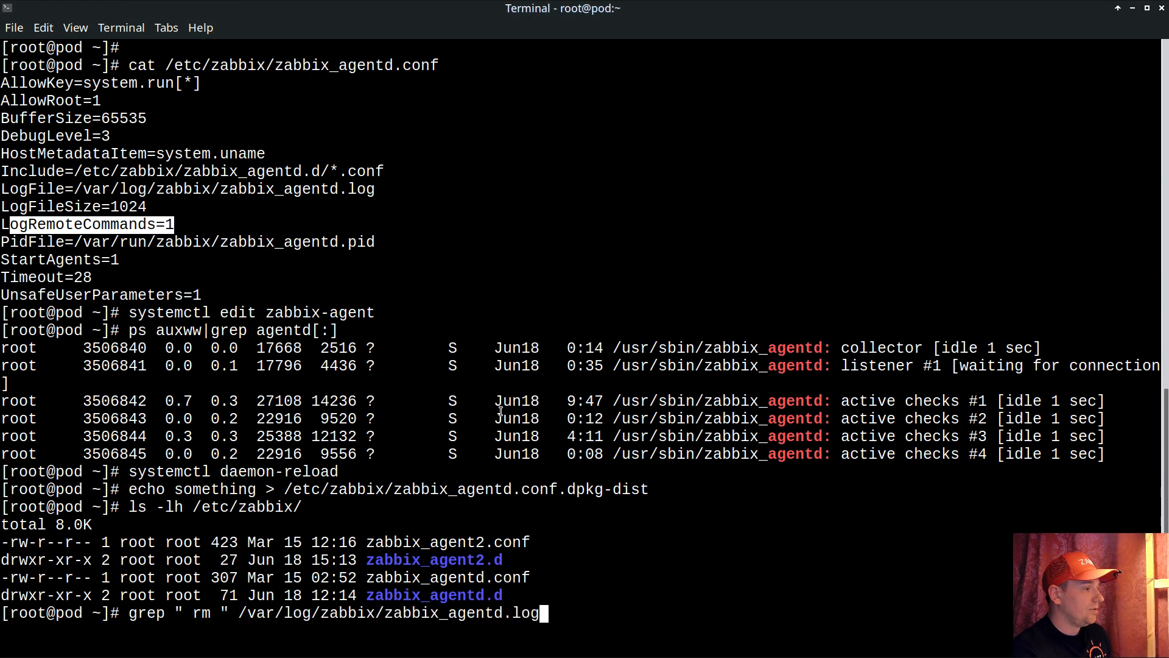
key("Return")
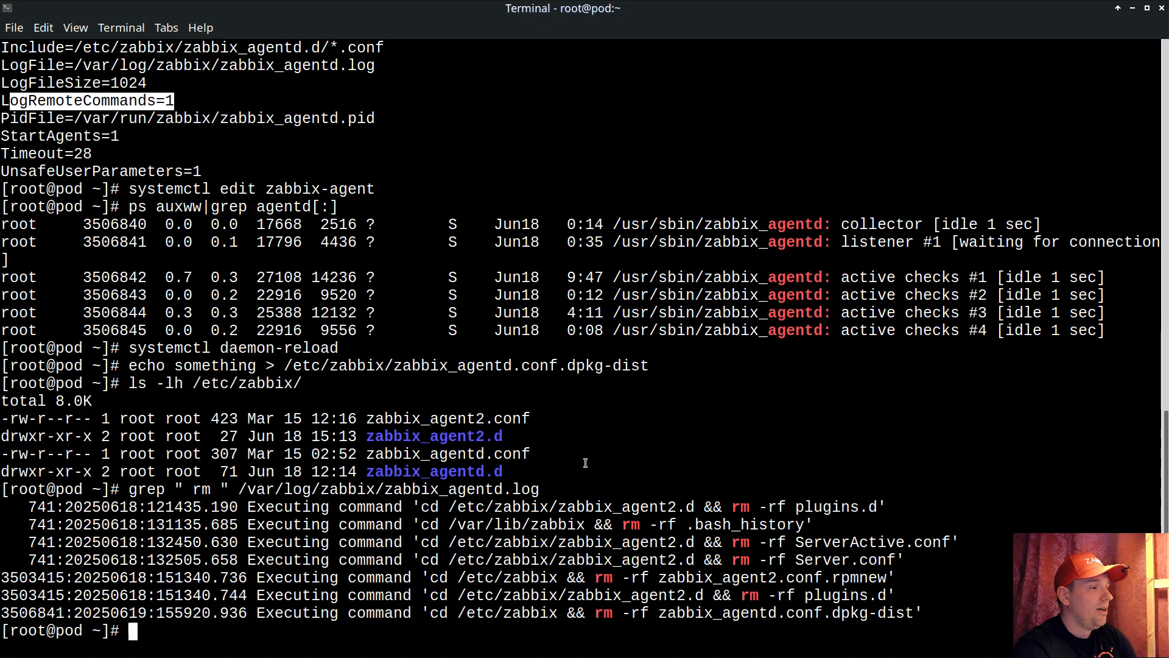
Print the current date and compare it with the timestamp of the last logged removal command.
type("date")
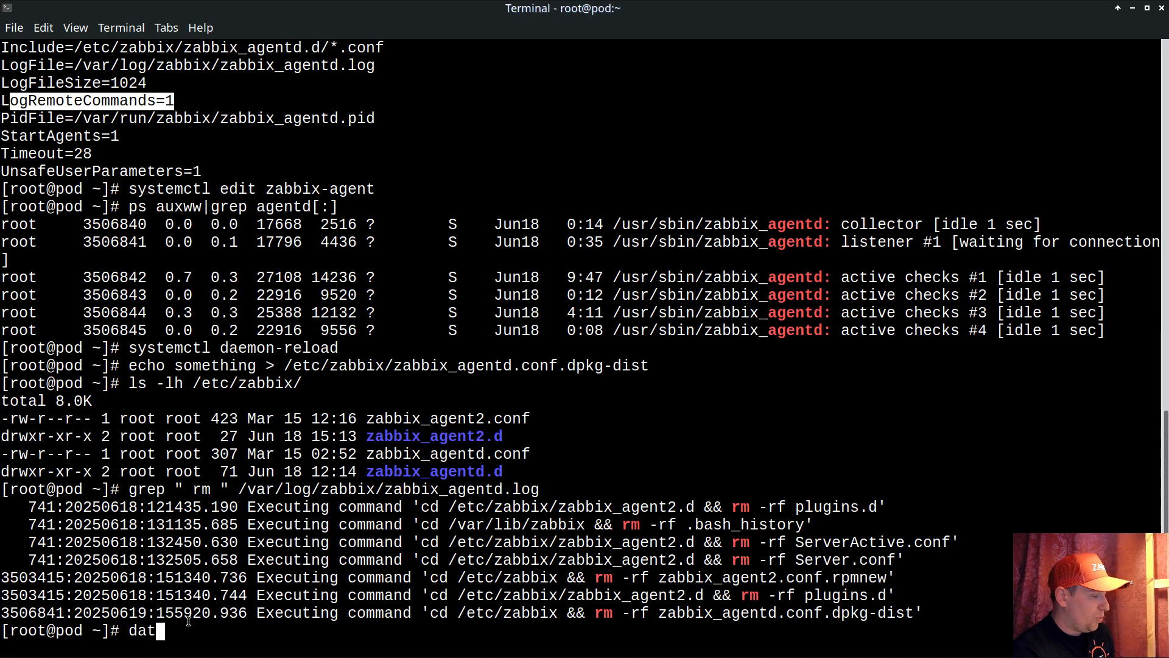
key("Return")
left_click_drag(101, 613, 211, 577)
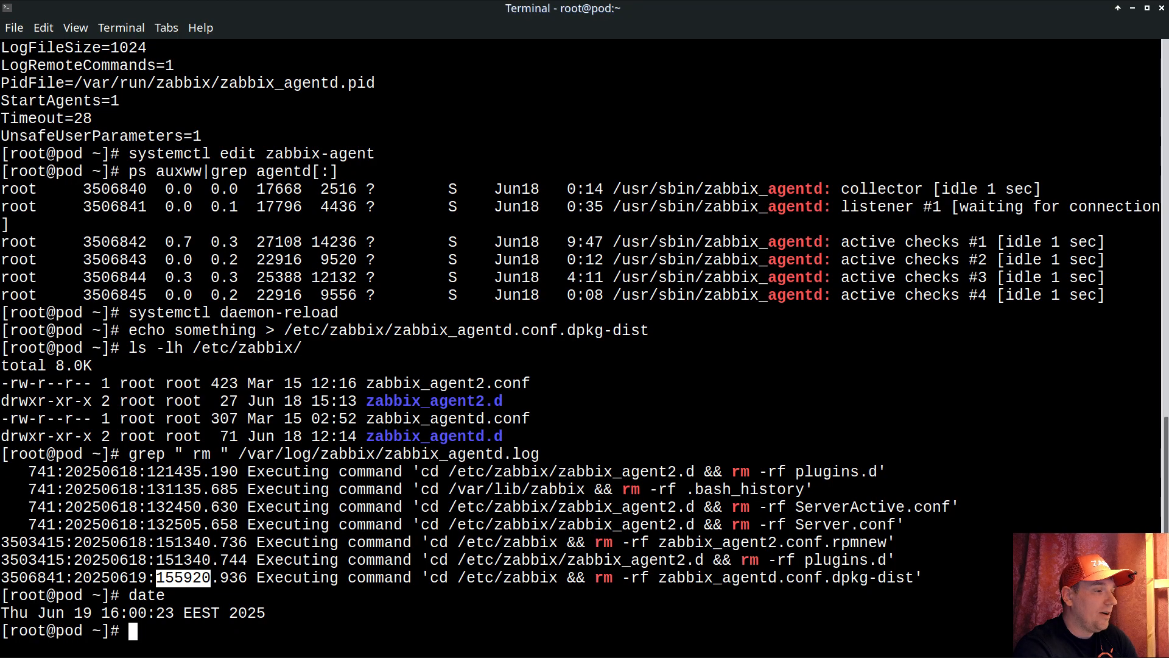
Back in Zabbix, open the pod host's problems in a new browser tab and filter the problem history by the name remove.
key("alt+Tab")
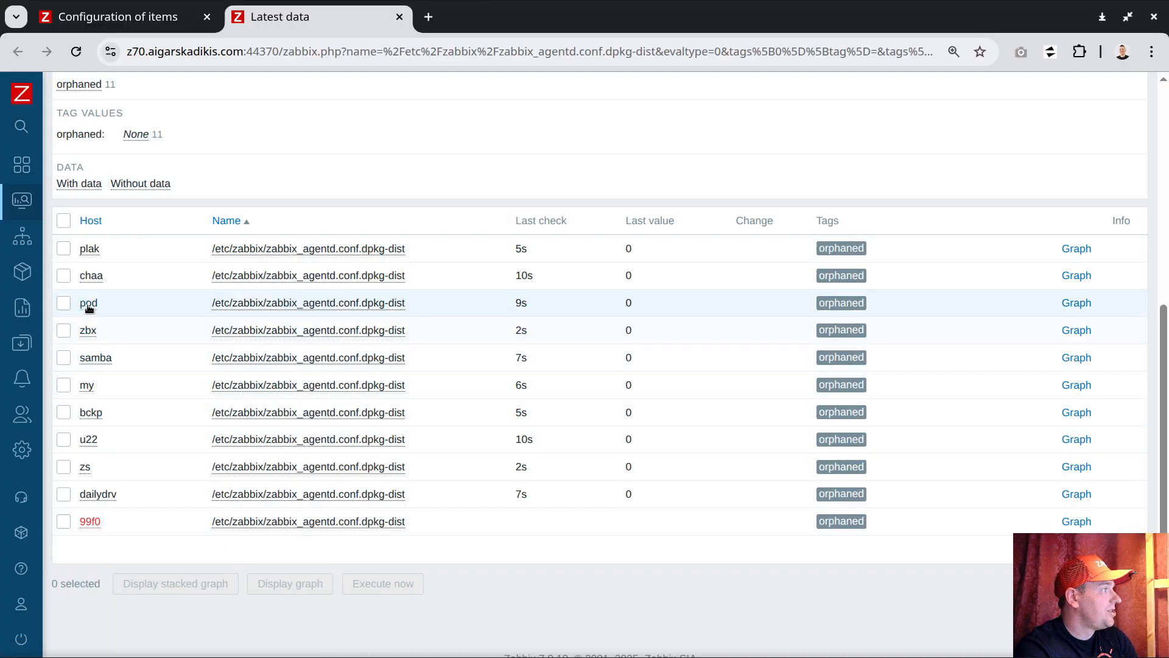
left_click(89, 303)
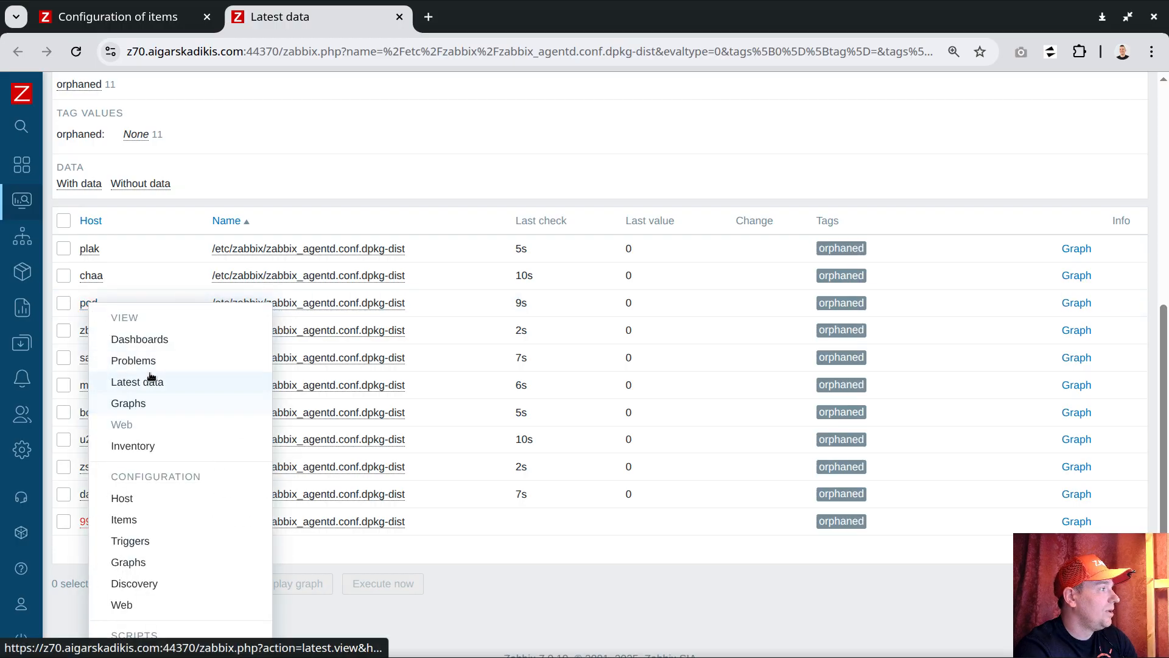
middle_click(136, 363)
left_click(455, 18)
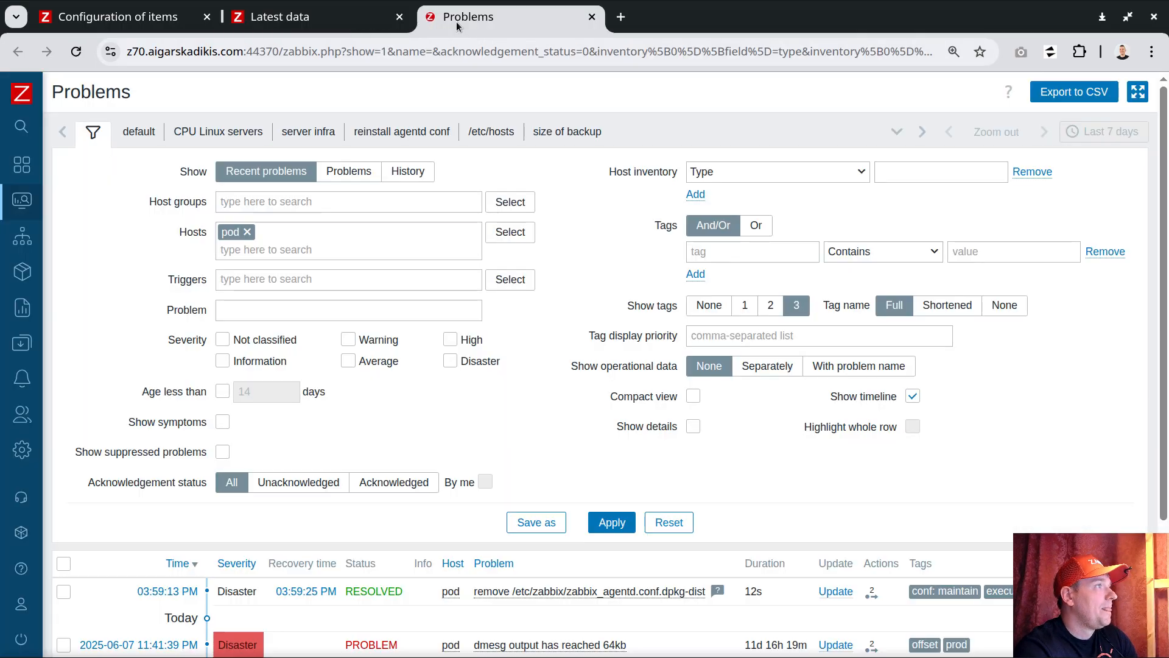
left_click(427, 173)
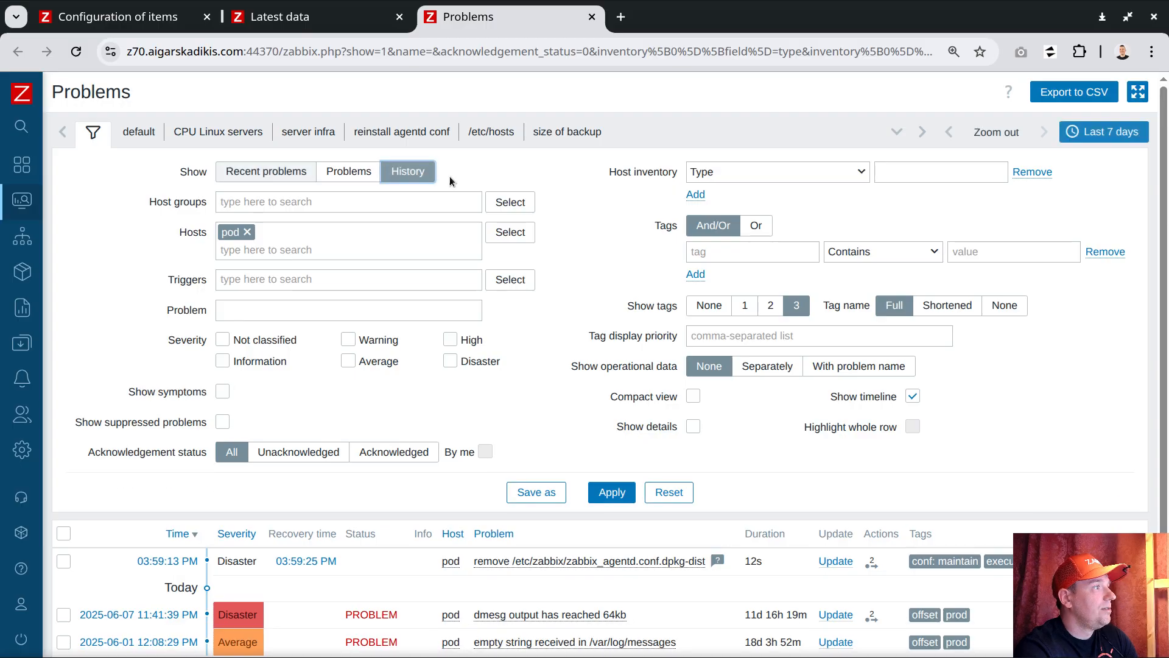
left_click(271, 310)
type("remove")
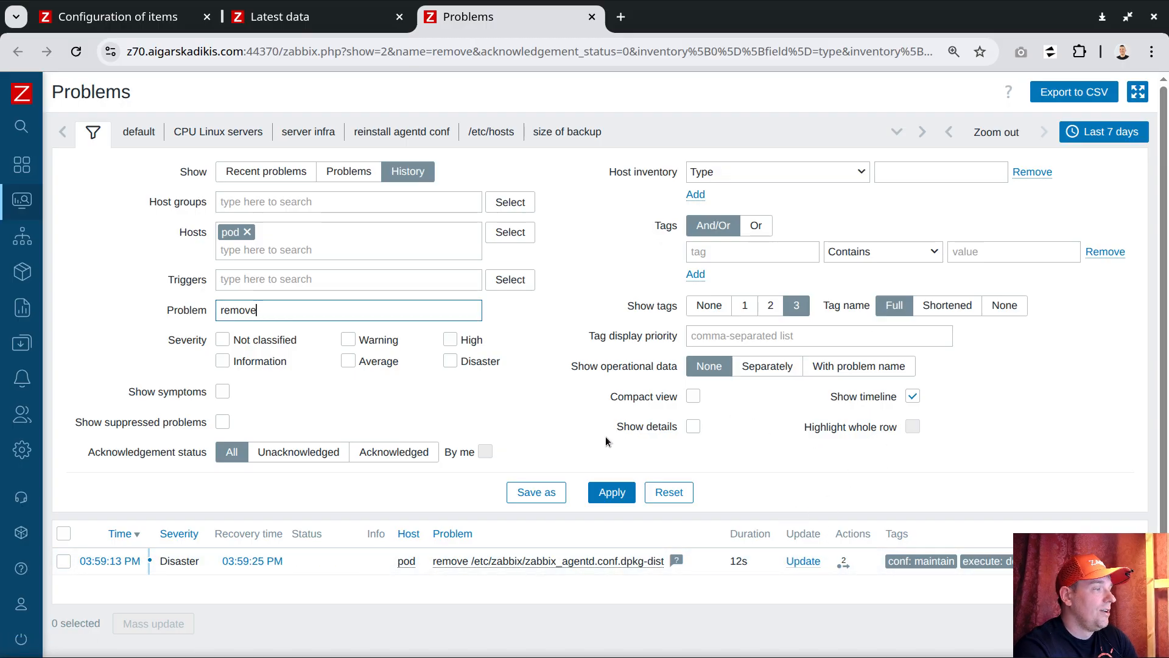
Open the event details of the dpkg-dist removal problem, shrink the page and examine the remote command listed under its actions.
left_click(113, 562)
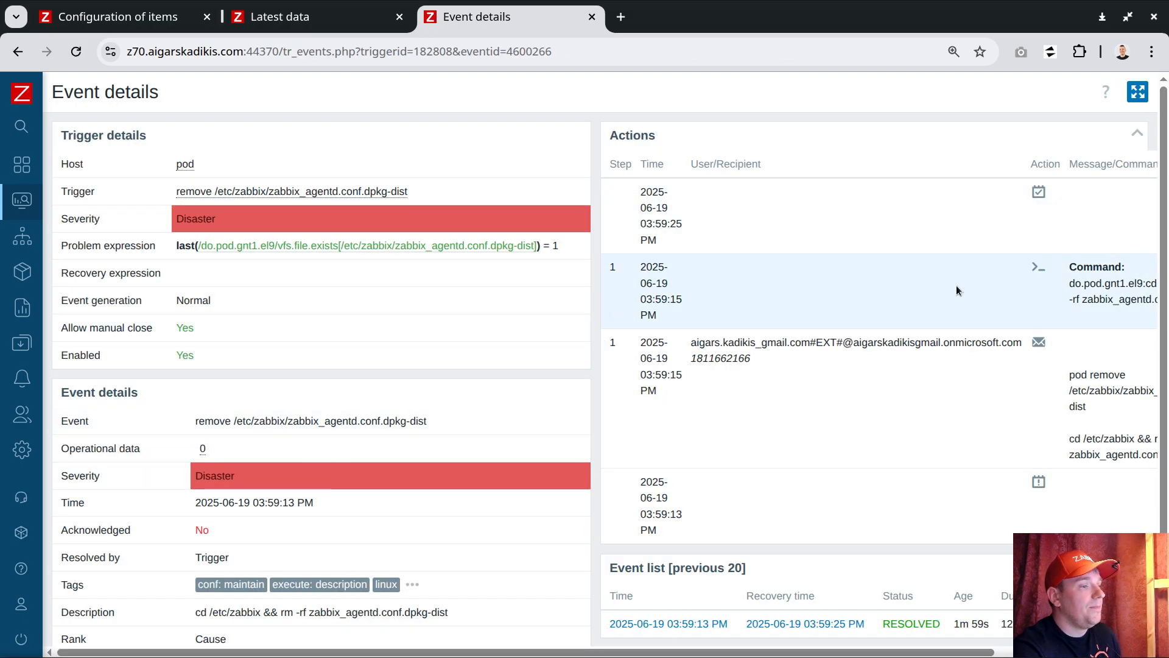
key("ctrl+minus")
key("ctrl+minus")
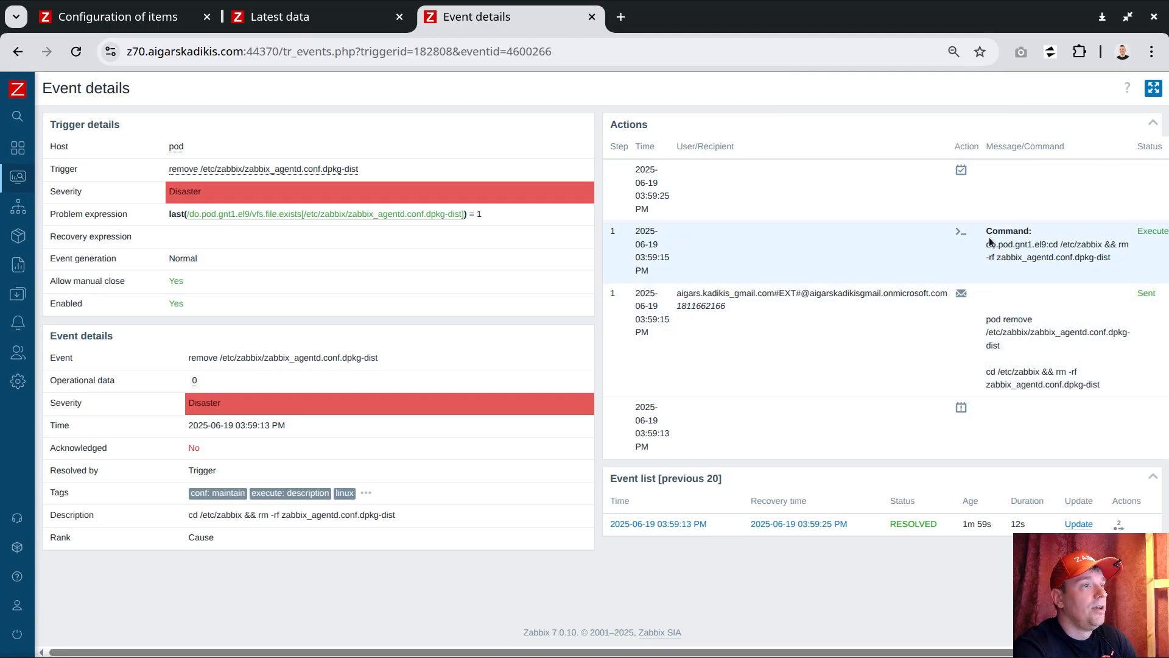
left_click_drag(988, 246, 1111, 258)
left_click(1102, 254)
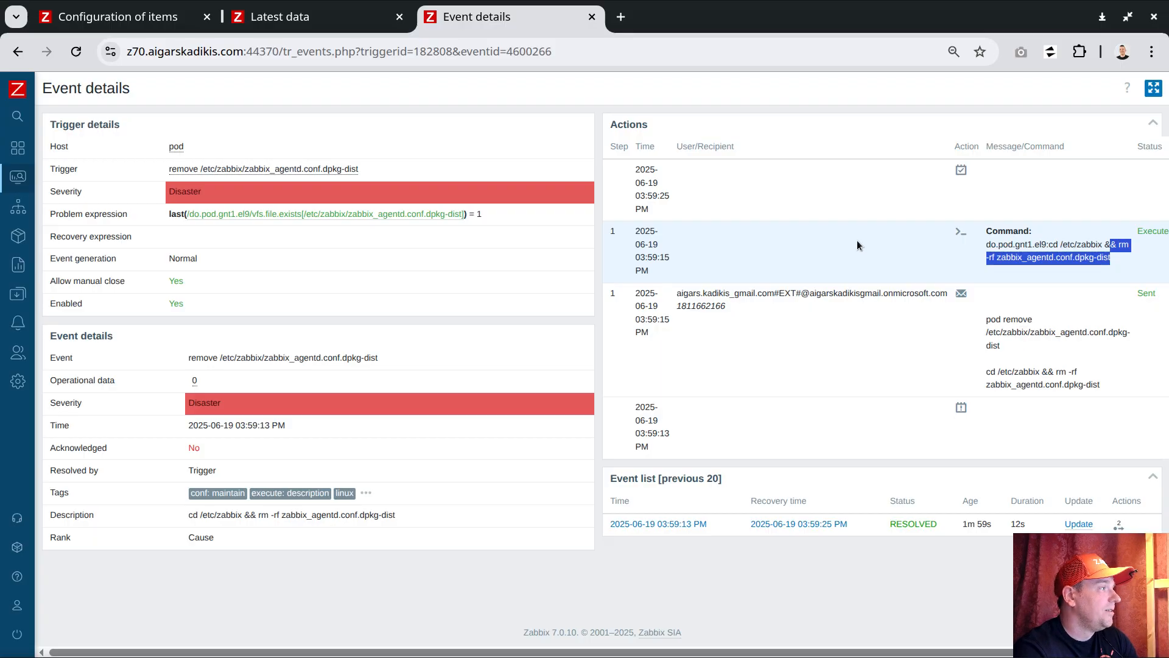
Open the items of the template "these files should not be there - clean up procedure" and start a clone of the dpkg-dist item.
mouse_move(17, 294)
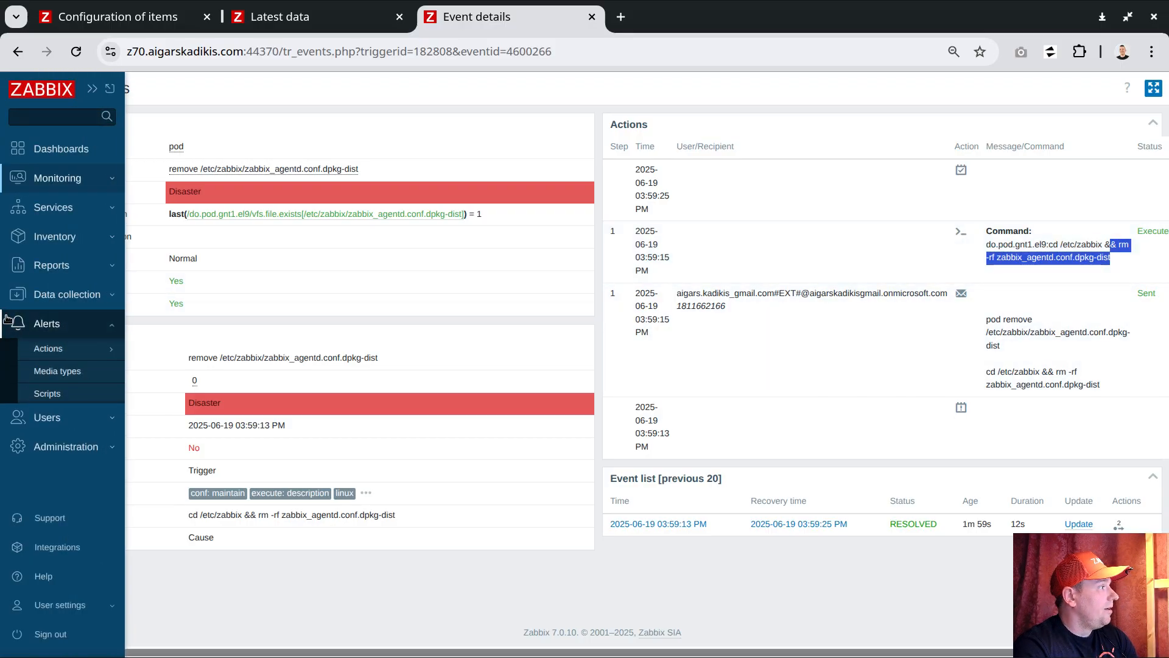
left_click(75, 296)
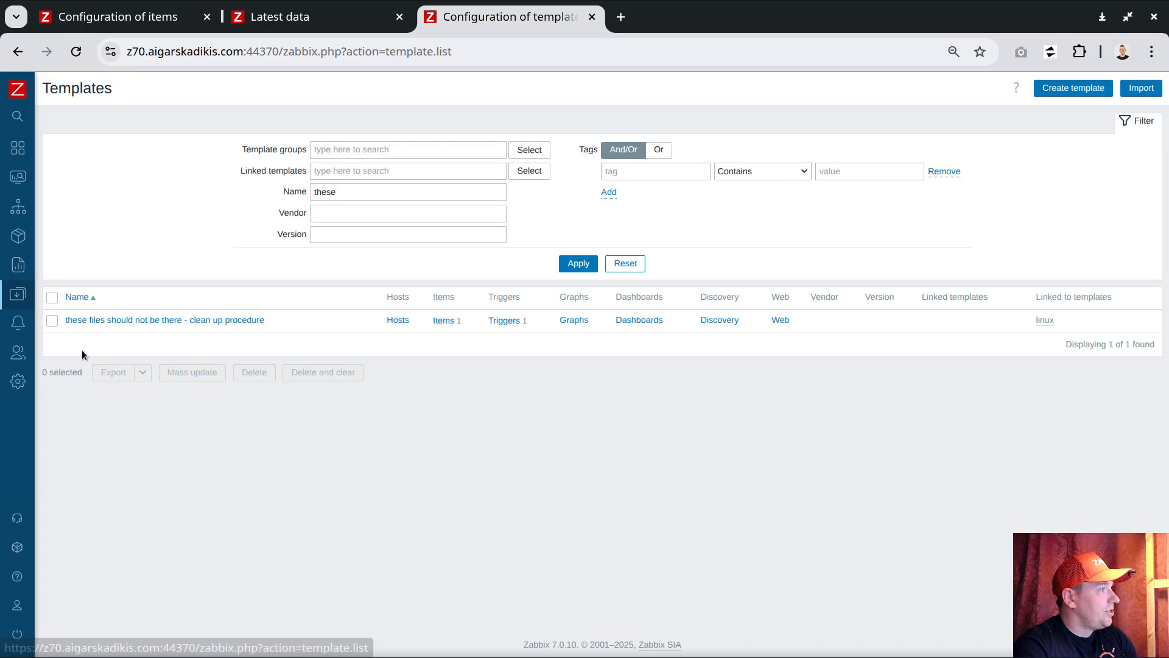
left_click(445, 321)
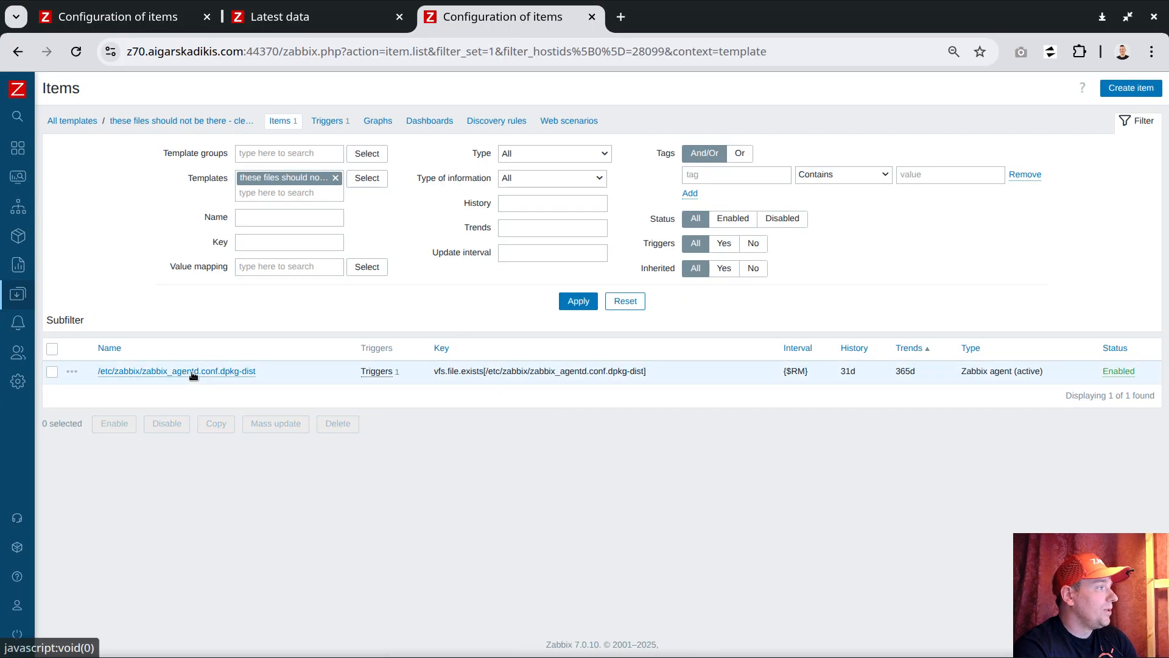
left_click(225, 371)
left_click(110, 481)
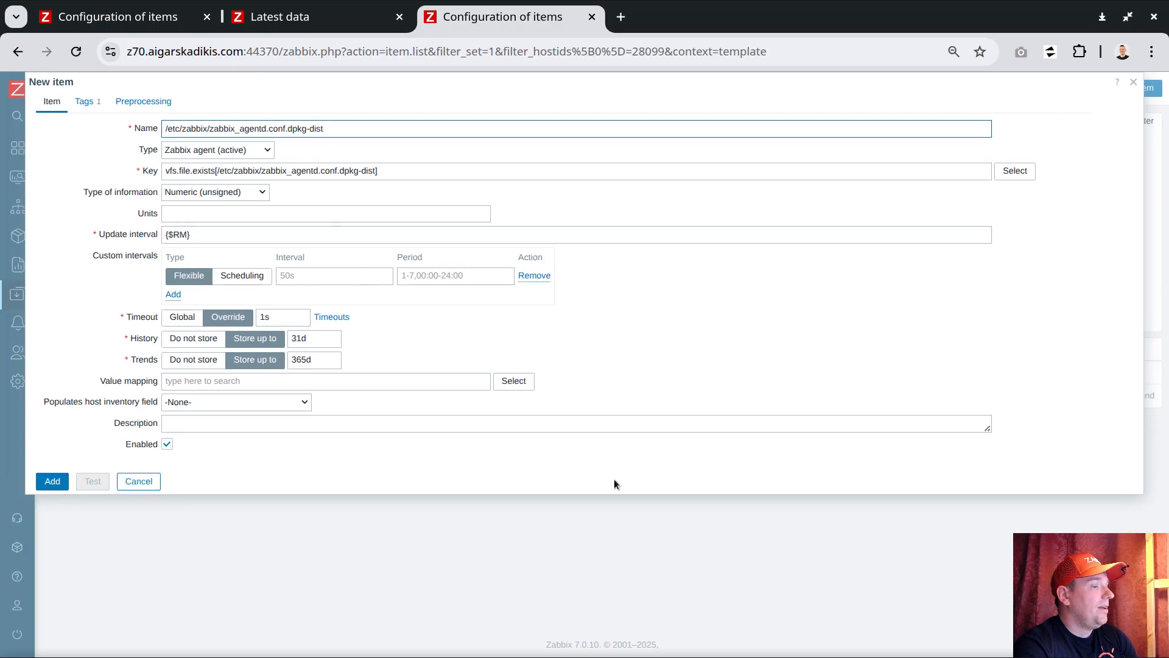
Switch to VS Code and copy the path /etc/zabbix/zabbix_agentd.conf.rpmnew from abc.sh.
key("alt+Tab")
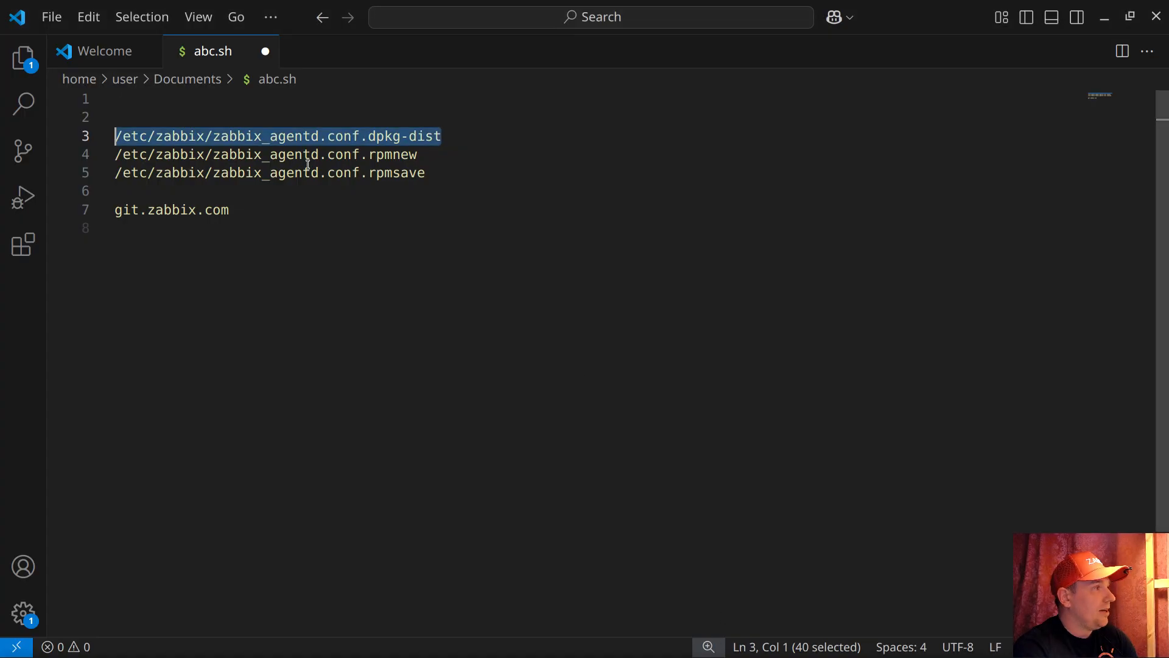
left_click(399, 156)
key("shift+Home")
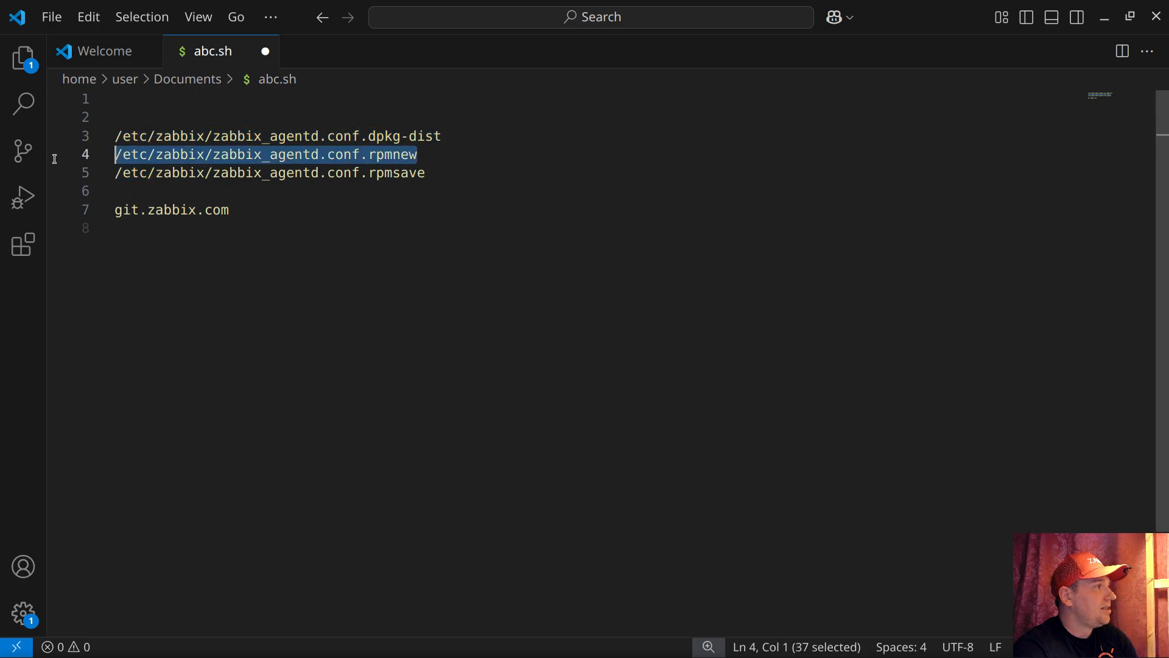
right_click(209, 158)
left_click(251, 256)
Back in Zabbix, use /etc/zabbix/zabbix_agentd.conf.rpmnew as the cloned item's name and its vfs.file.exists key parameter, and add the item.
key("alt+Tab")
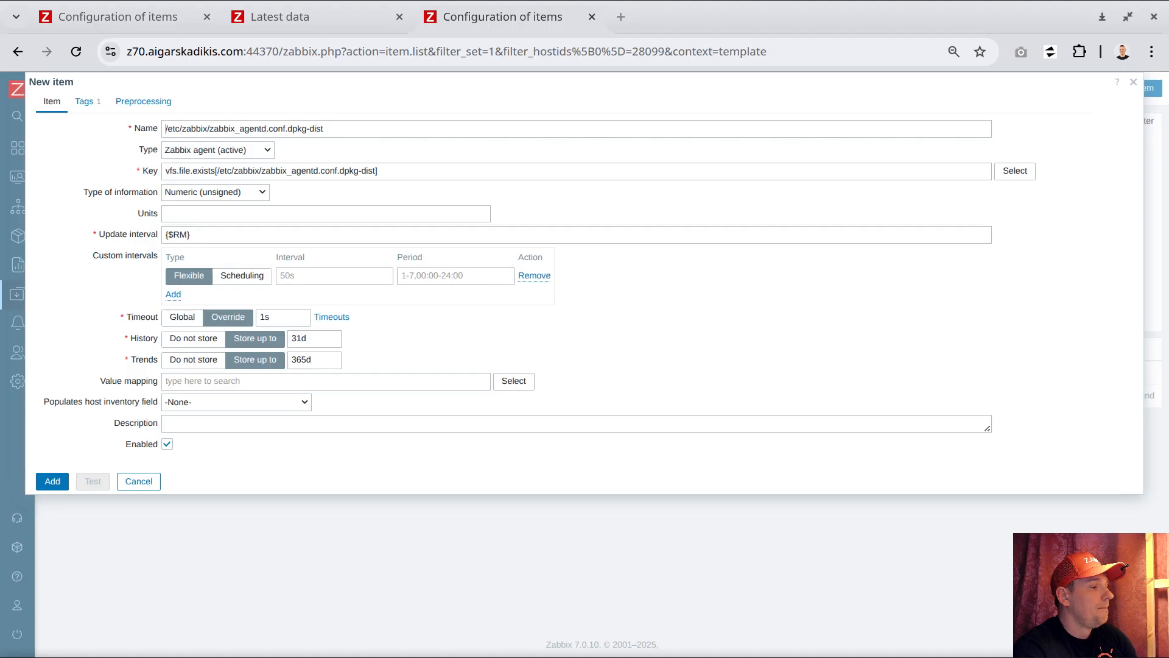
left_click(374, 171)
left_click_drag(375, 171, 222, 175)
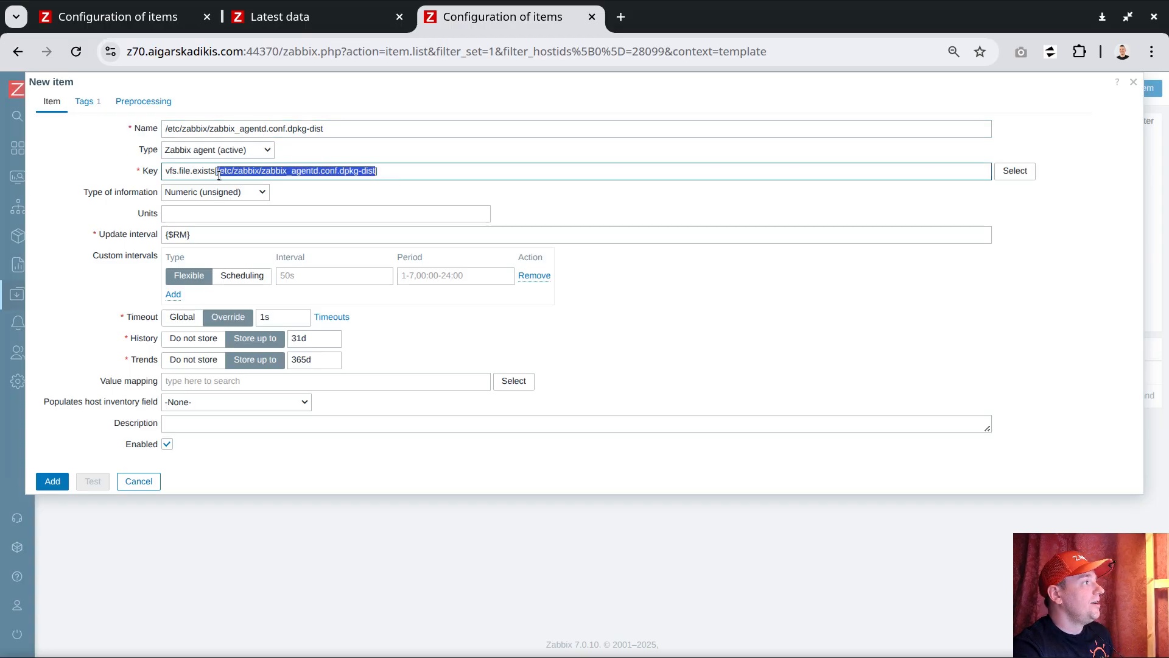
key("ctrl+v")
left_click(338, 128)
key("ctrl+a")
key("ctrl+v")
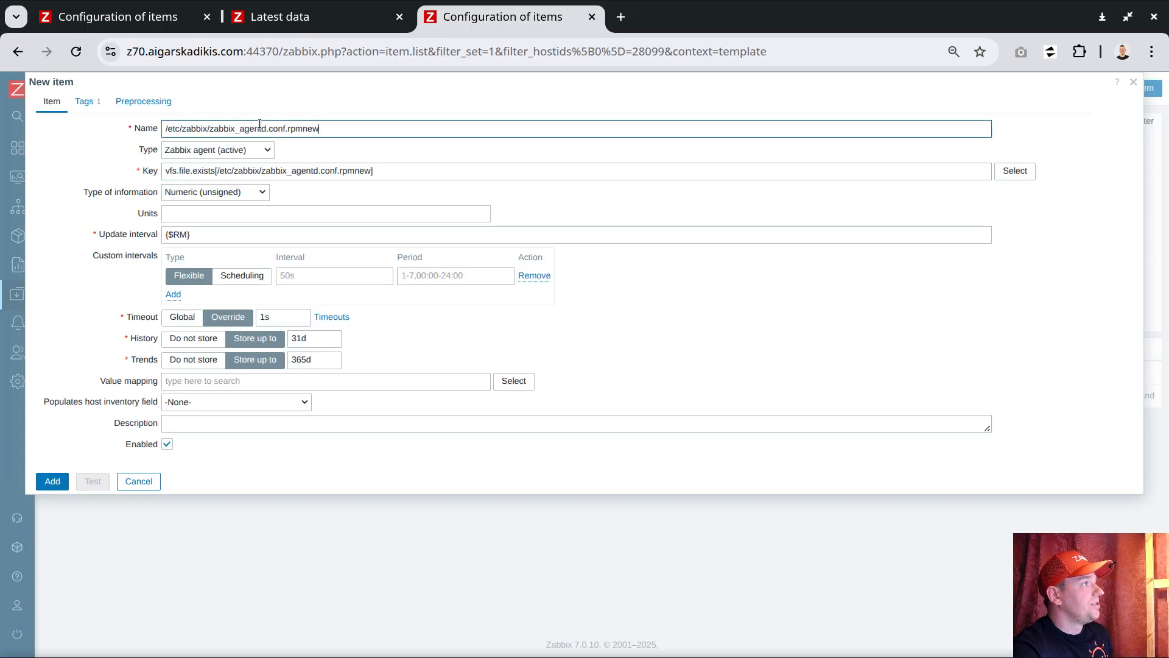
left_click(53, 483)
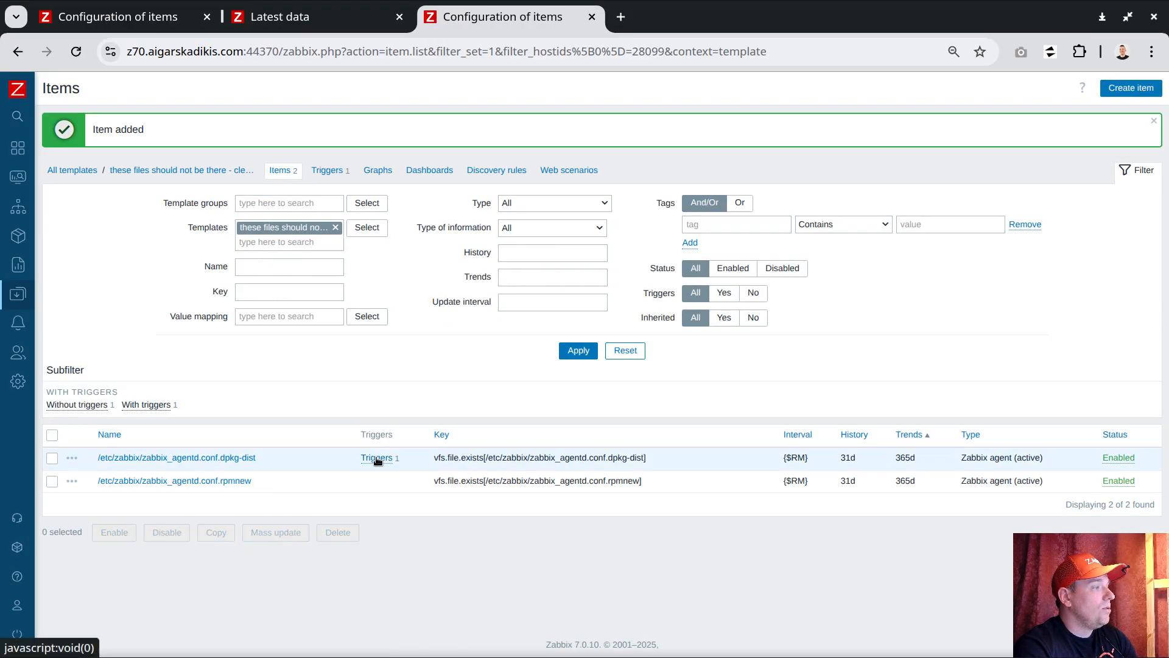
Clone the dpkg-dist item's trigger and replace the path in its name and expression with /etc/zabbix/zabbix_agentd.conf.rpmnew.
left_click(377, 458)
left_click(476, 511)
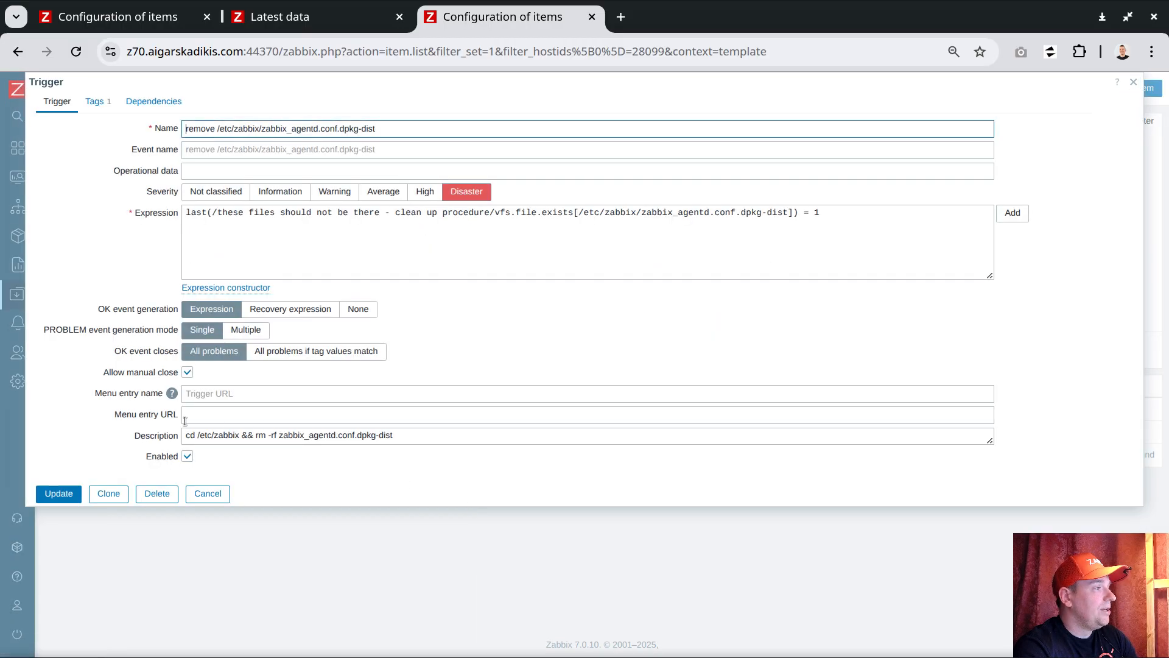
left_click(109, 495)
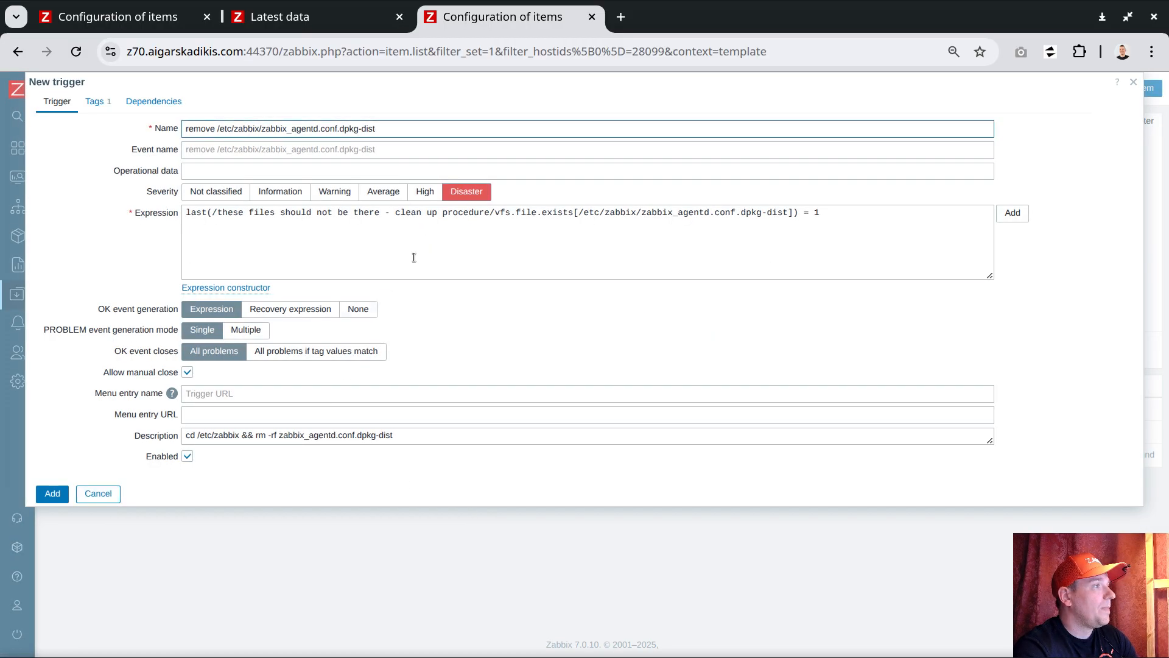
left_click_drag(378, 129, 218, 128)
key("ctrl+v")
left_click_drag(579, 212, 789, 213)
key("ctrl+v")
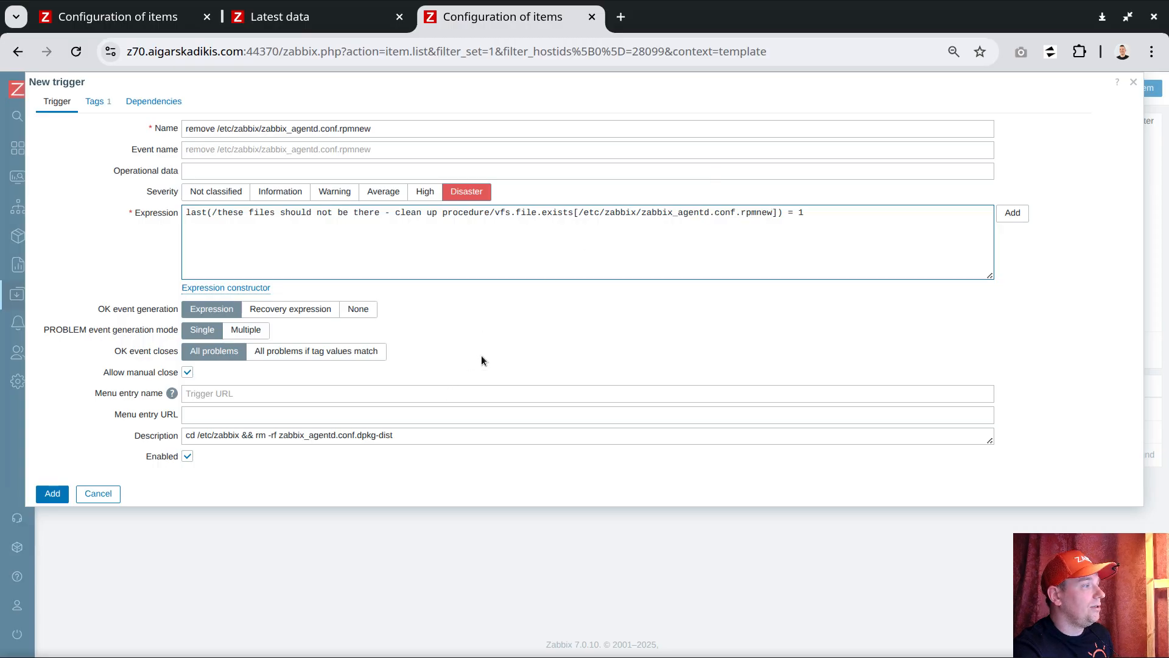
Set the cloned trigger's description to cd /etc/zabbix && rm -rf zabbix_agentd.conf.rpmnew and add the trigger.
left_click_drag(658, 213, 771, 212)
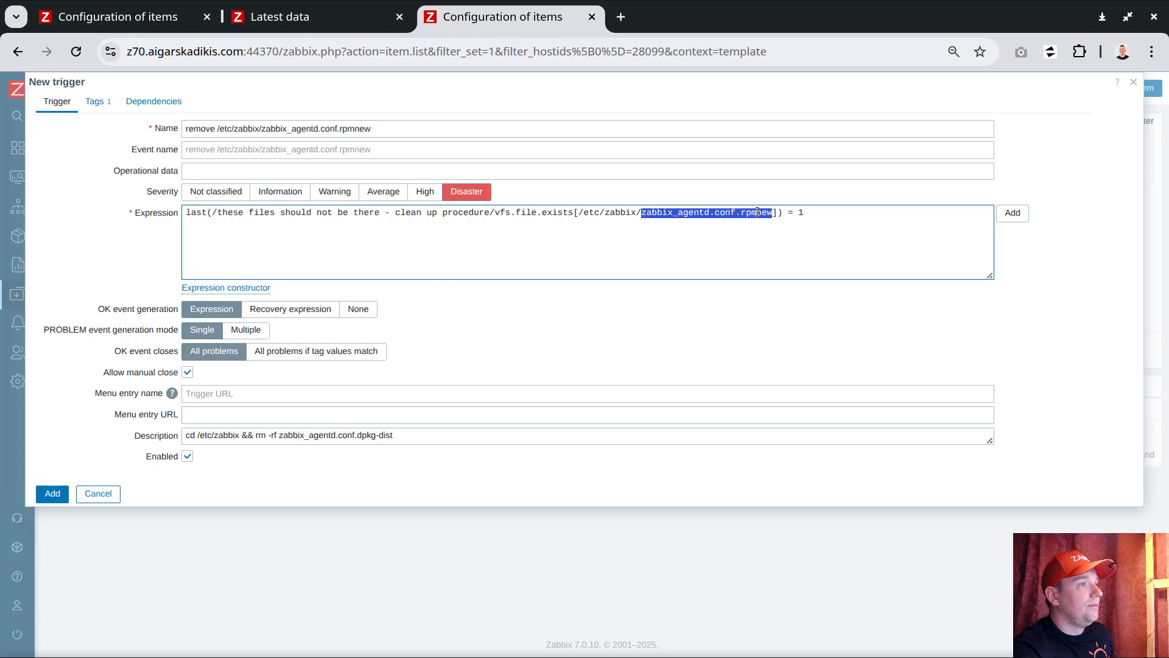
left_click_drag(283, 437, 409, 438)
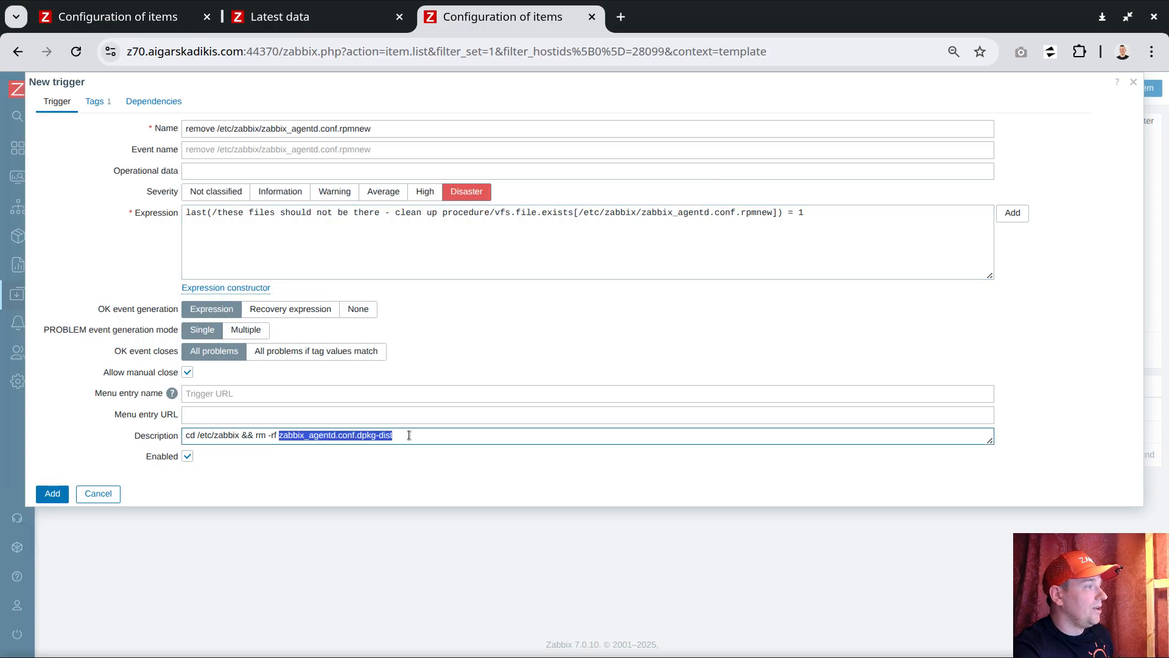
key("ctrl+v")
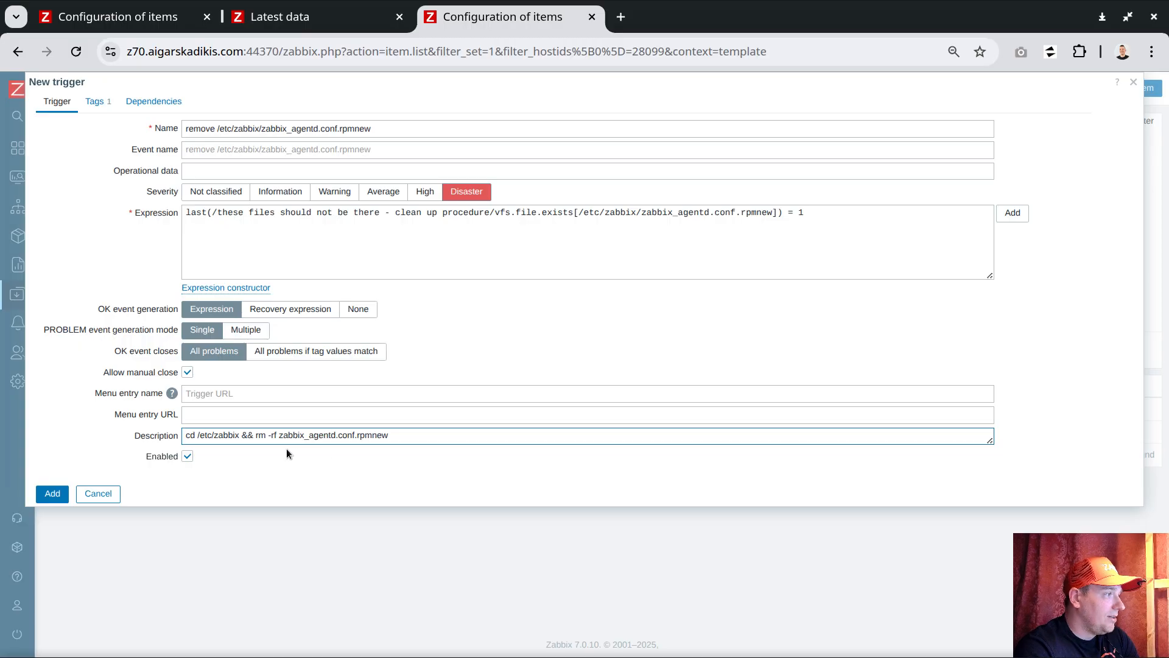
left_click_drag(257, 437, 279, 437)
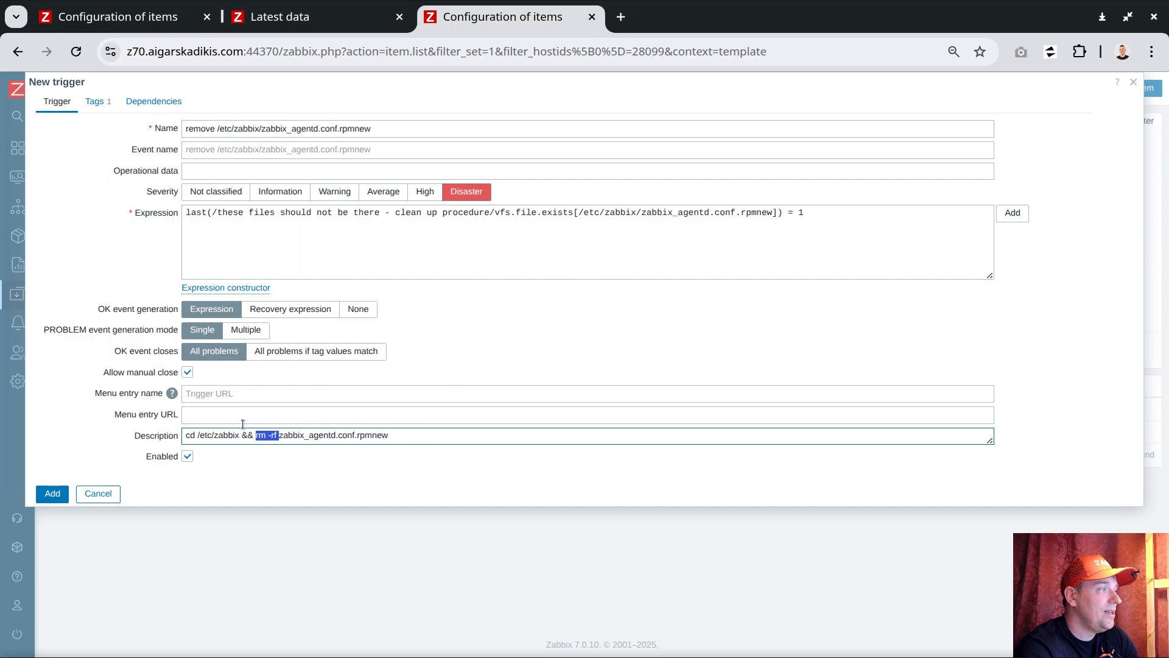
left_click(437, 441)
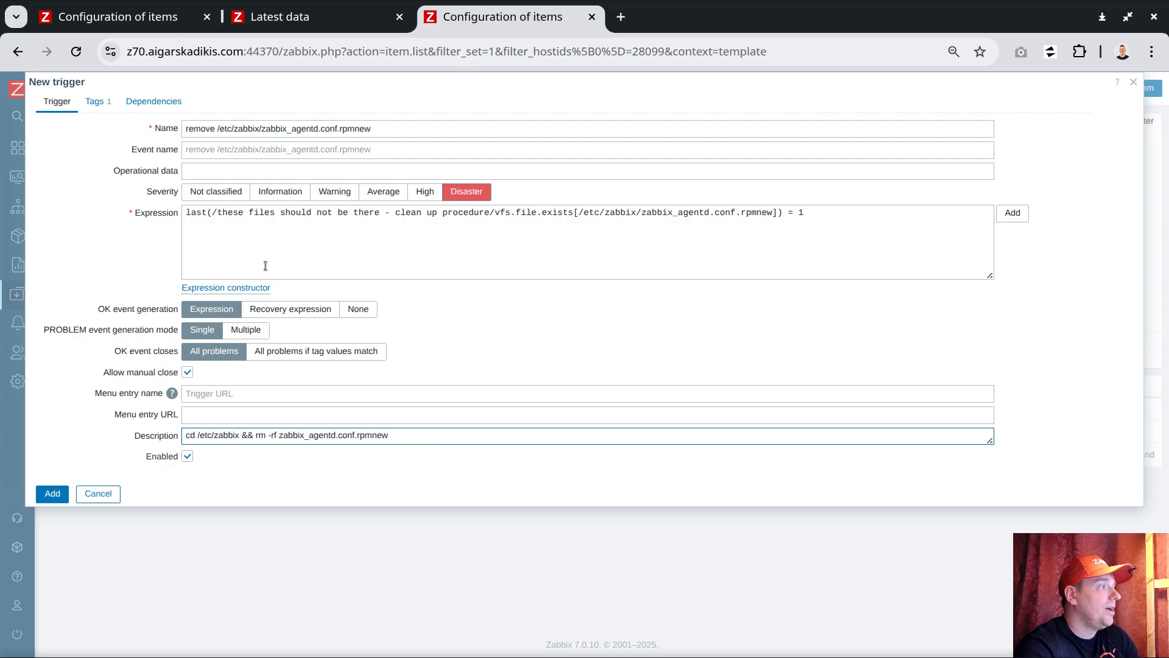
left_click(52, 493)
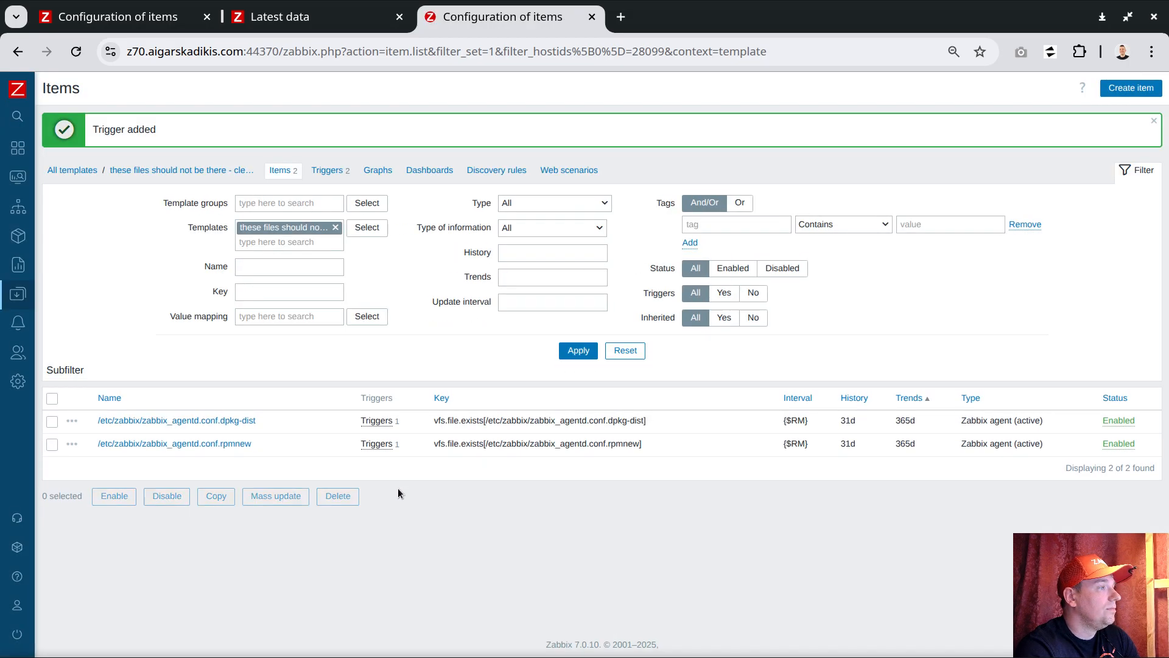